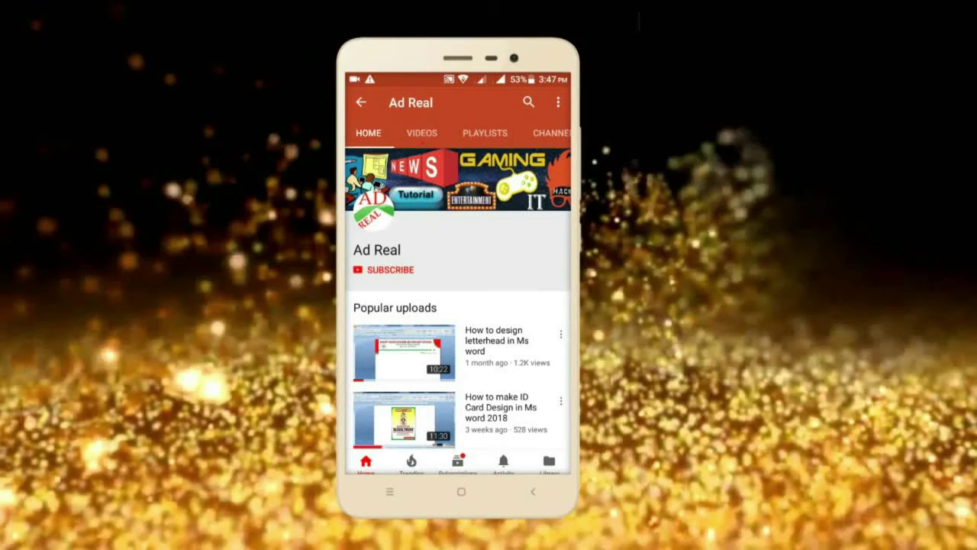
Step: Set a custom page size of 4.5 inches wide by 7 inches high
click(387, 269)
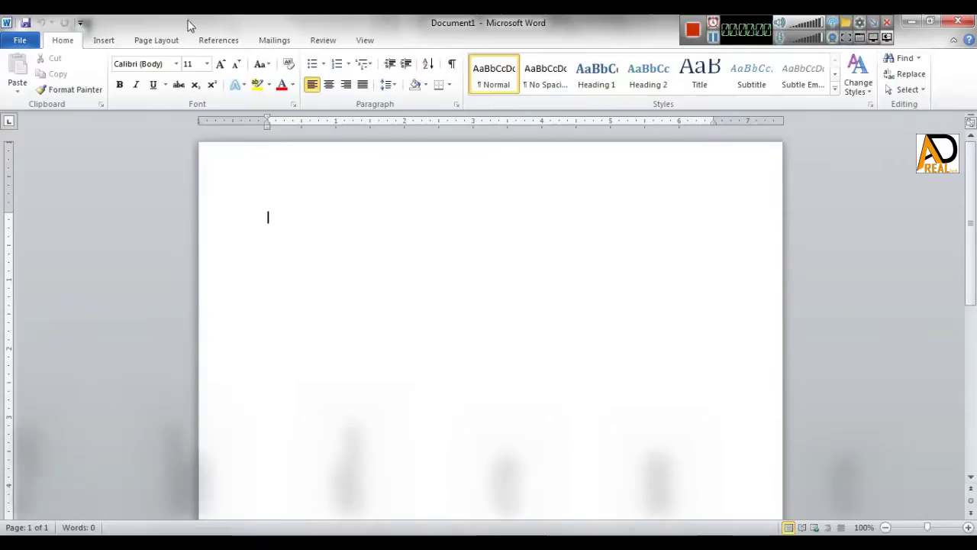
click(157, 39)
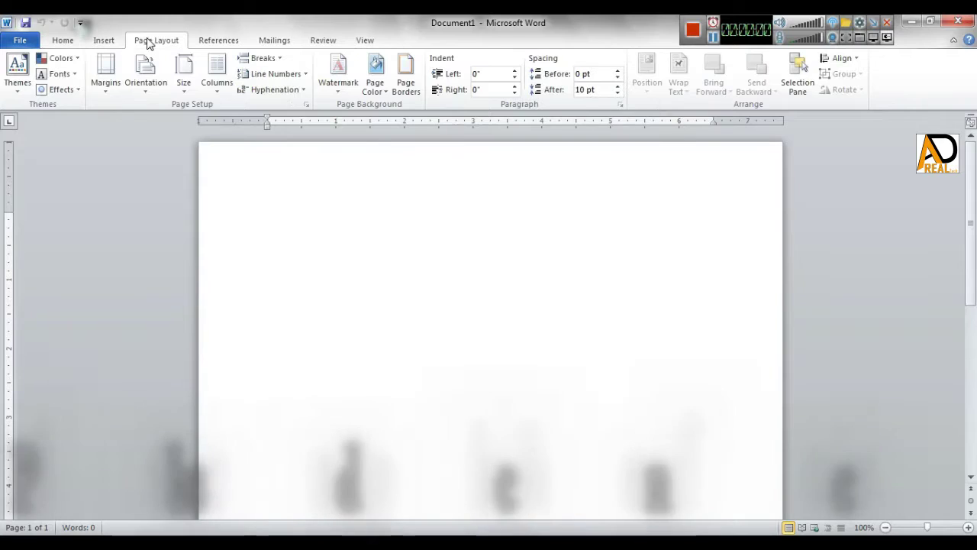
click(183, 76)
click(486, 521)
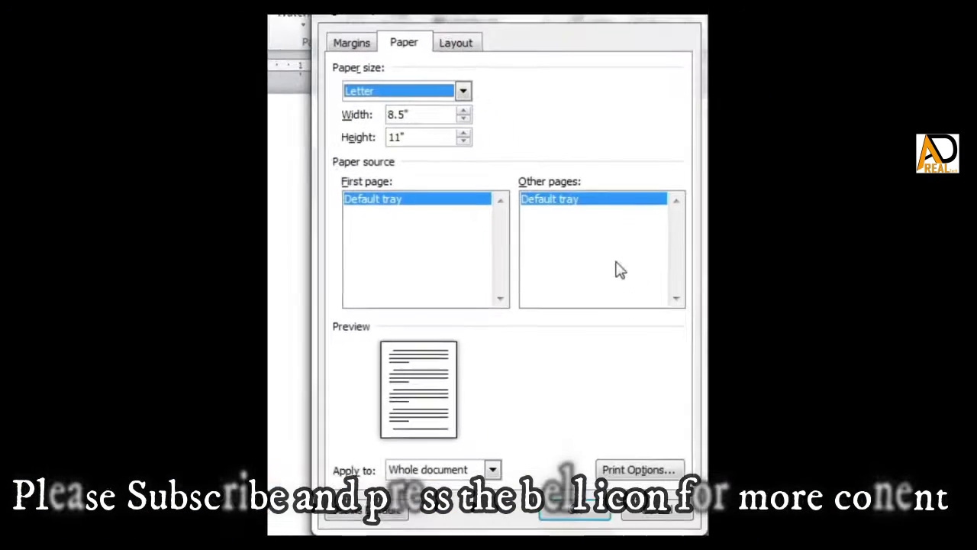
click(391, 112)
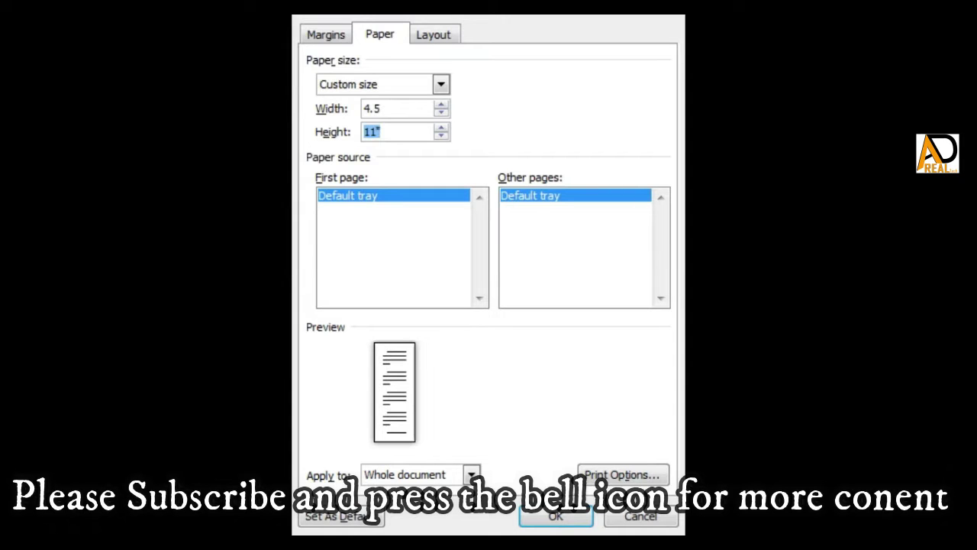
text(7)
key(Tab)
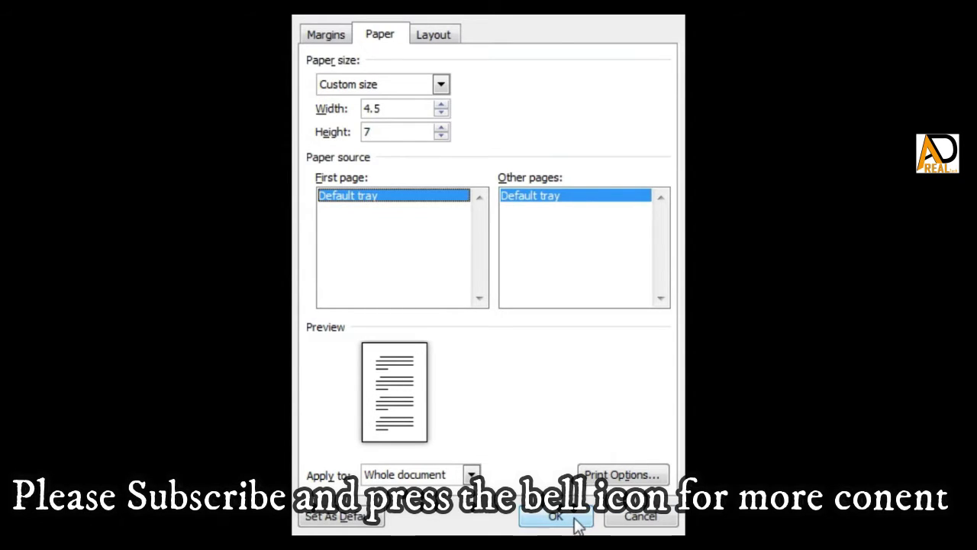
click(577, 522)
Step: Apply Narrow half-inch margins and shift the left indent slightly outward
click(110, 77)
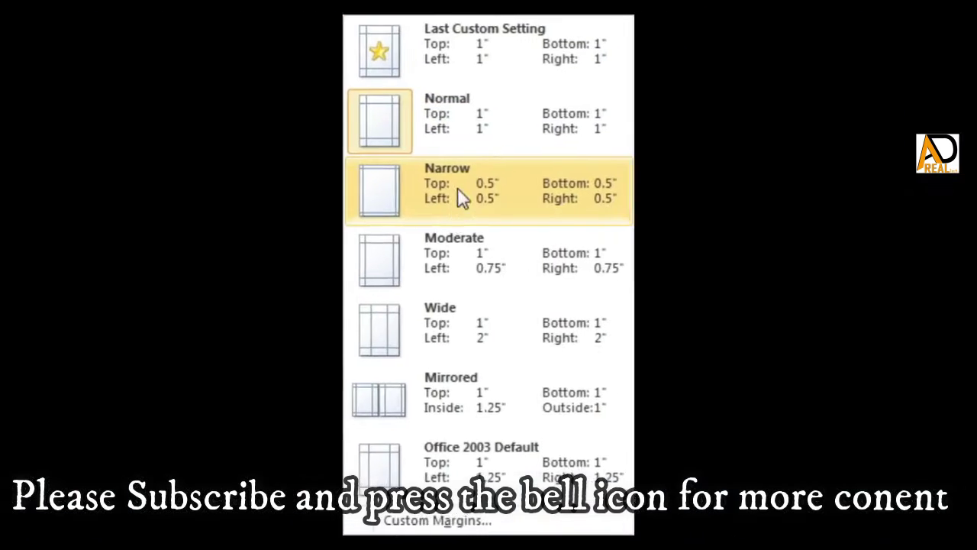
click(458, 191)
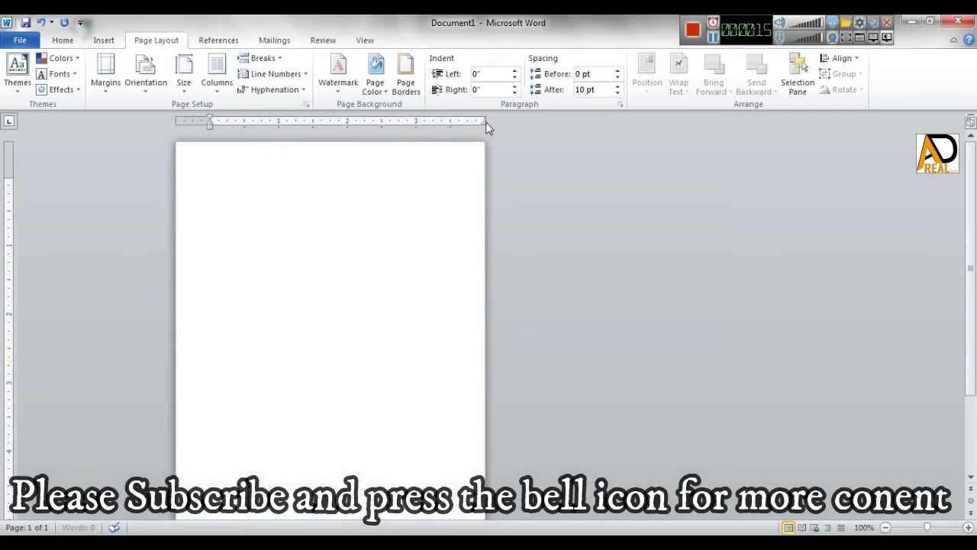
drag(208, 129, 202, 127)
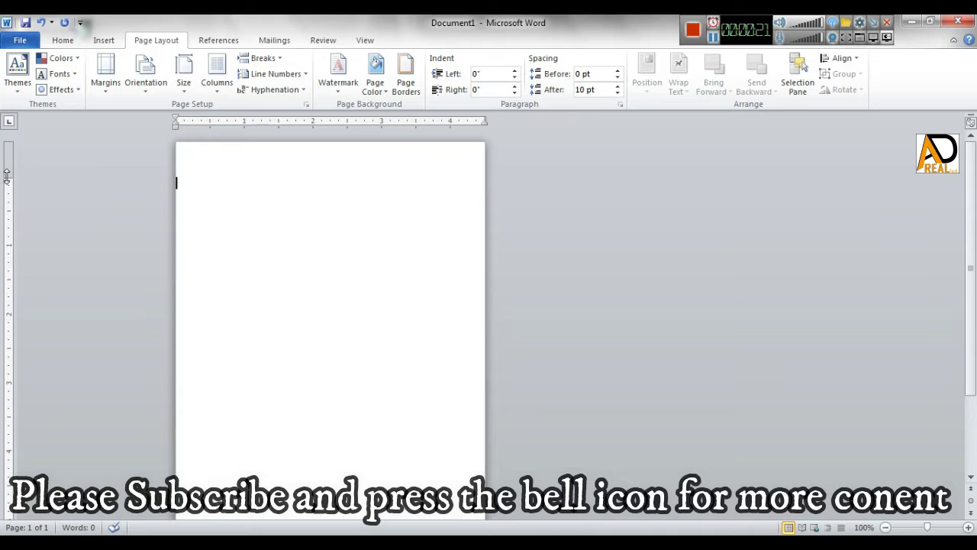
scroll(374, 321, down, 3)
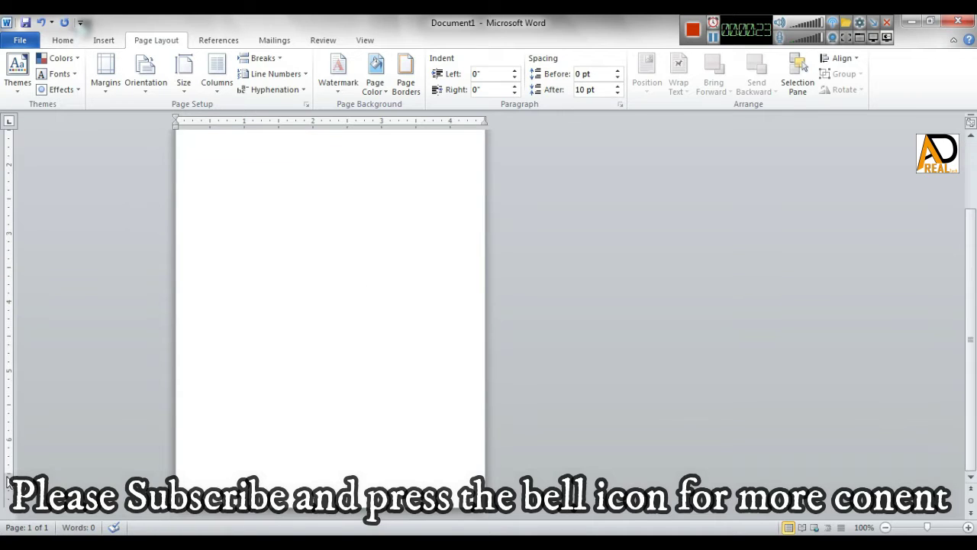
scroll(314, 384, up, 3)
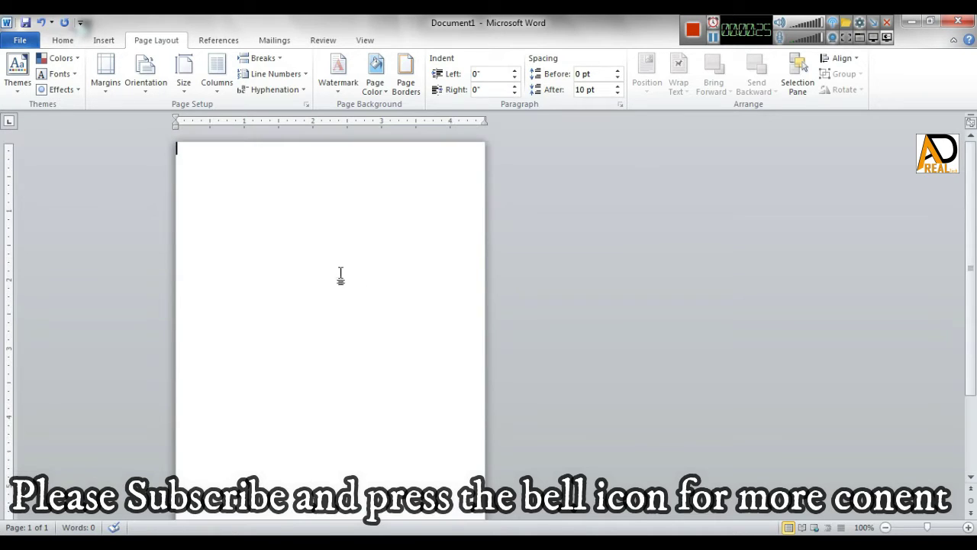
click(104, 40)
Step: Draw a rectangle across the top of the page and make it slightly taller
click(220, 76)
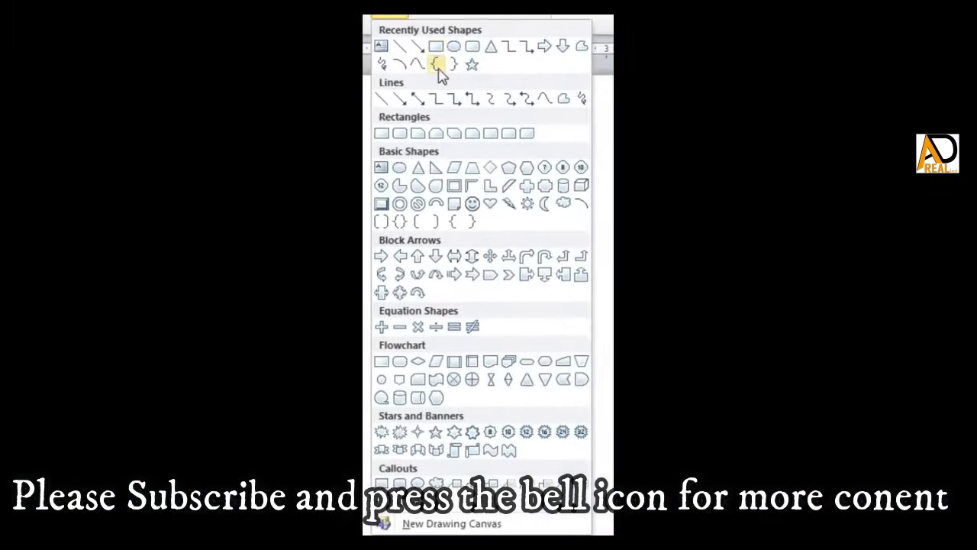
click(233, 128)
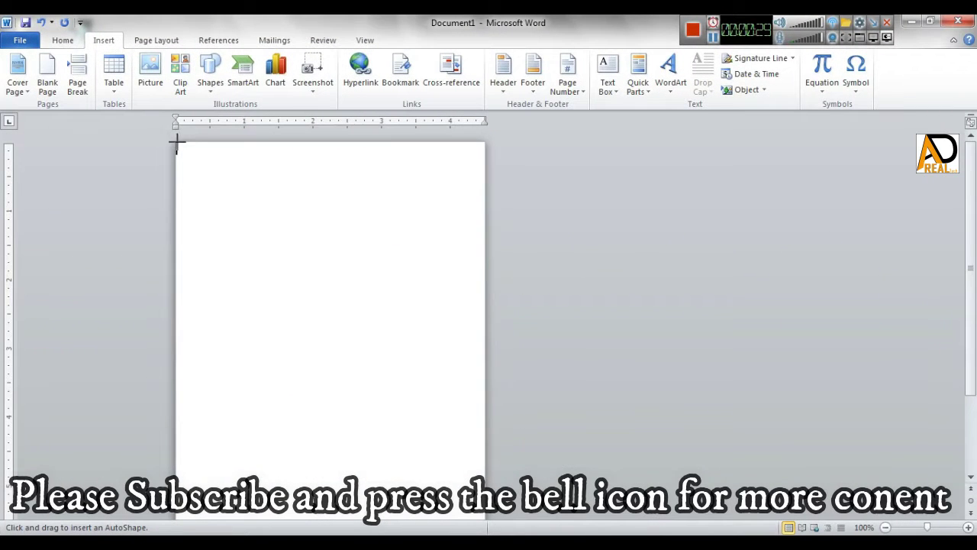
drag(176, 142, 484, 245)
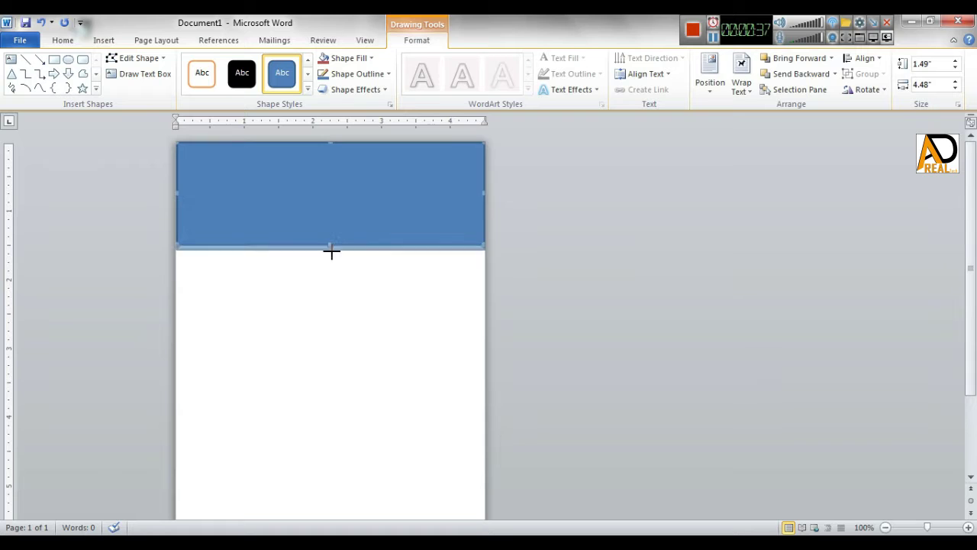
drag(331, 244, 331, 253)
Step: Edit the rectangle's points to curve its bottom edge into a downward arc
click(136, 58)
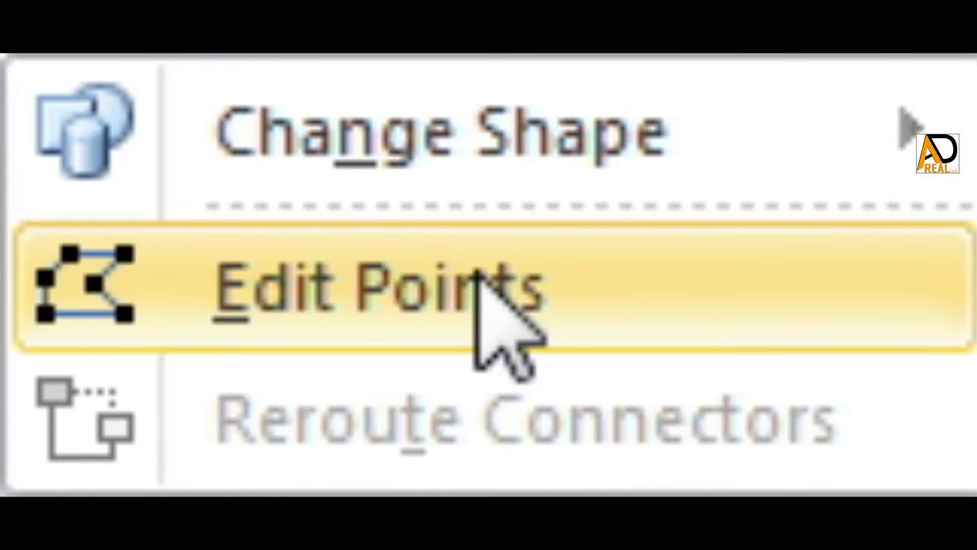
click(479, 273)
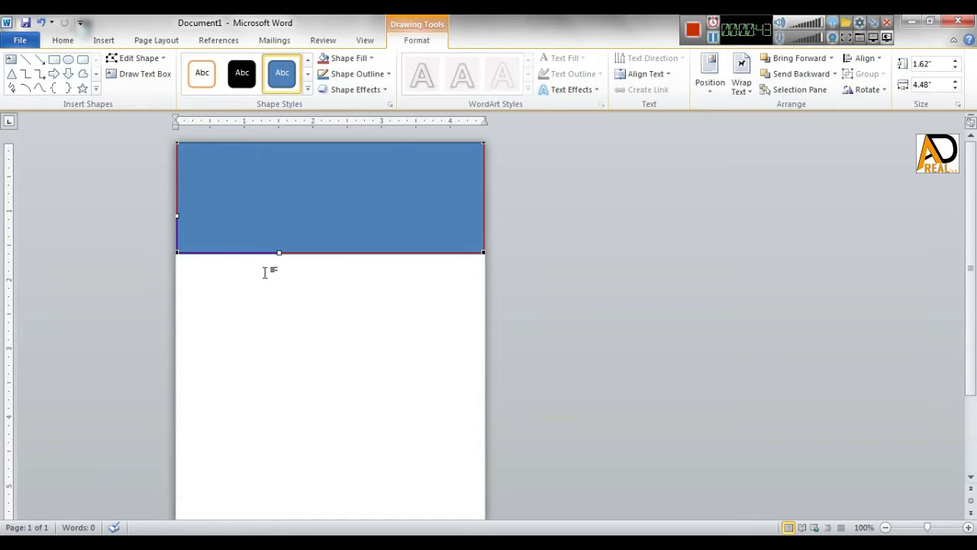
drag(266, 295, 266, 294)
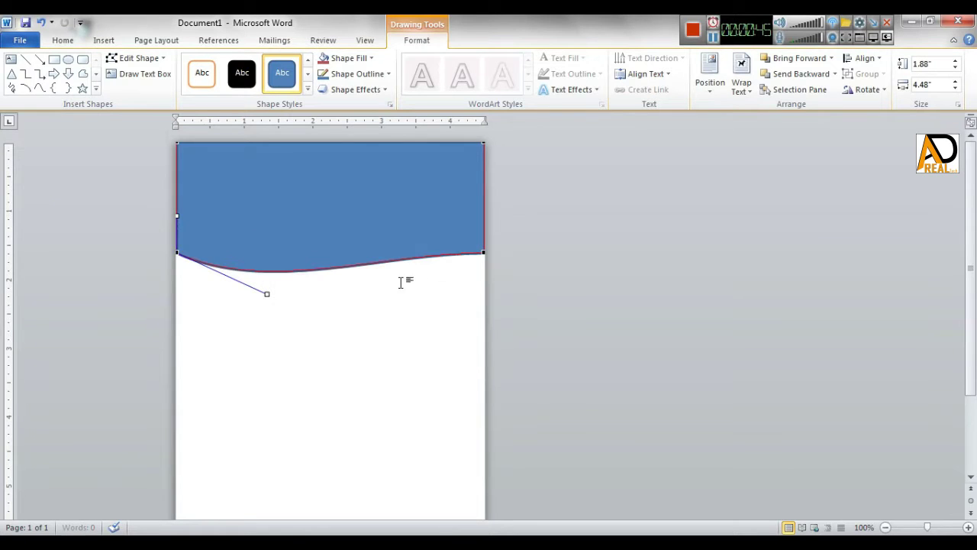
click(484, 251)
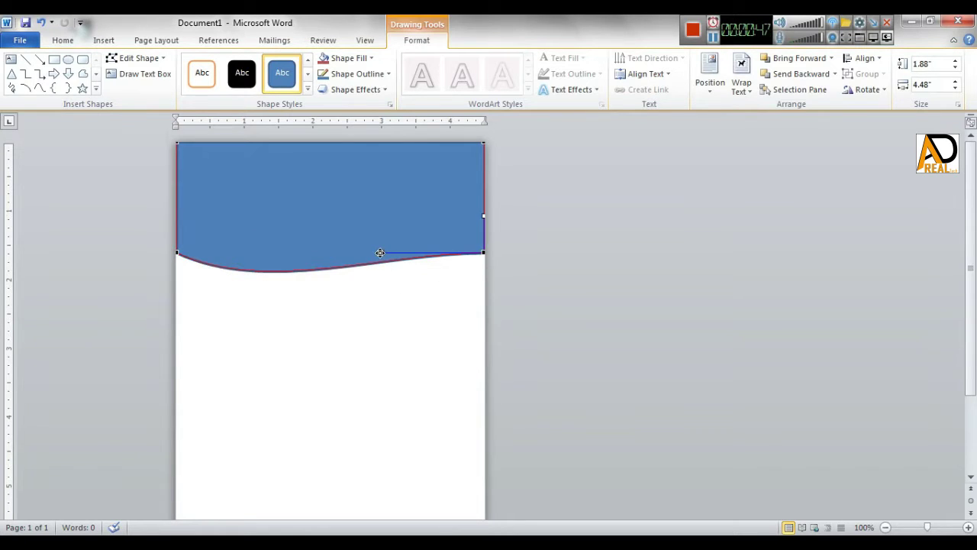
mouse_move(382, 252)
mouse_down()
mouse_move(382, 303)
mouse_move(394, 309)
mouse_up()
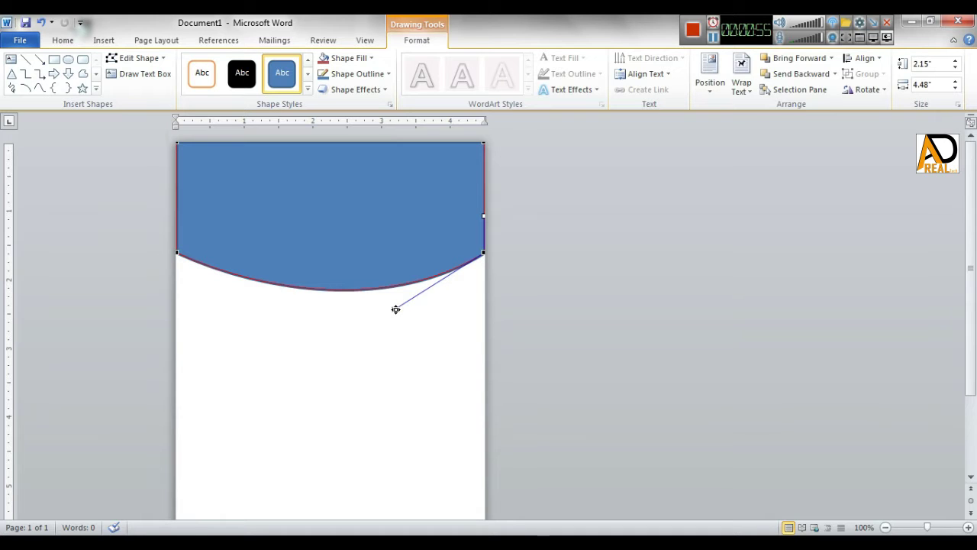
drag(396, 310, 387, 302)
Step: Fill the curved header with standard blue, remove its outline, and stretch it to the left edge
click(348, 358)
click(326, 251)
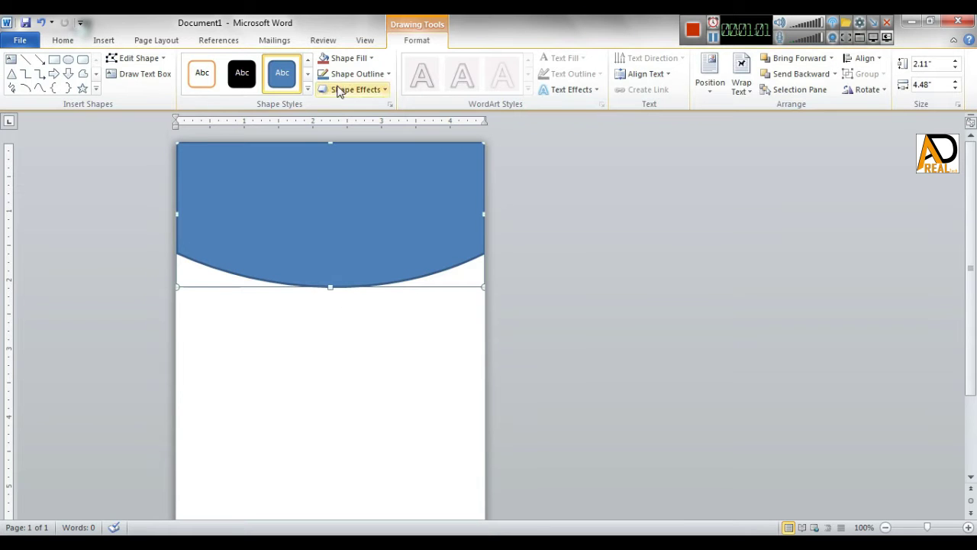
click(340, 58)
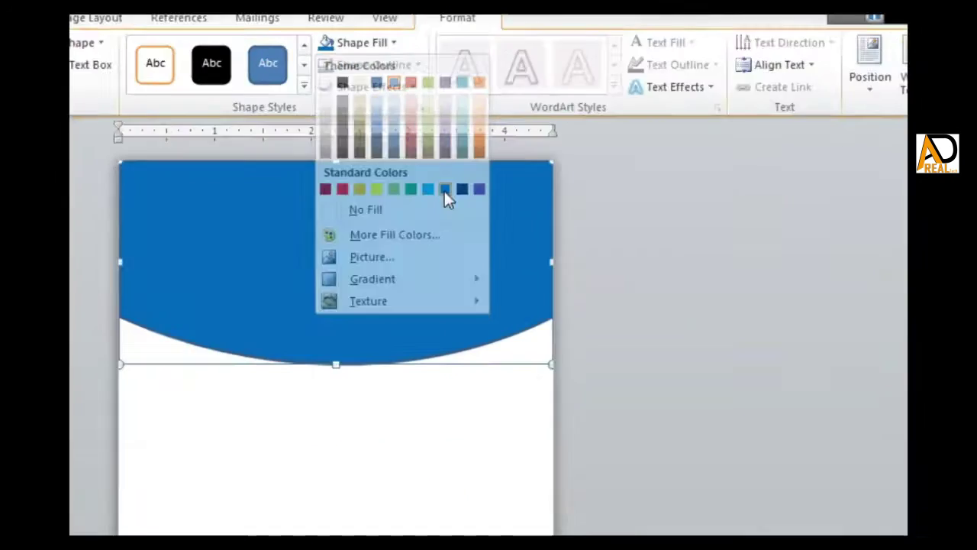
click(575, 285)
click(357, 73)
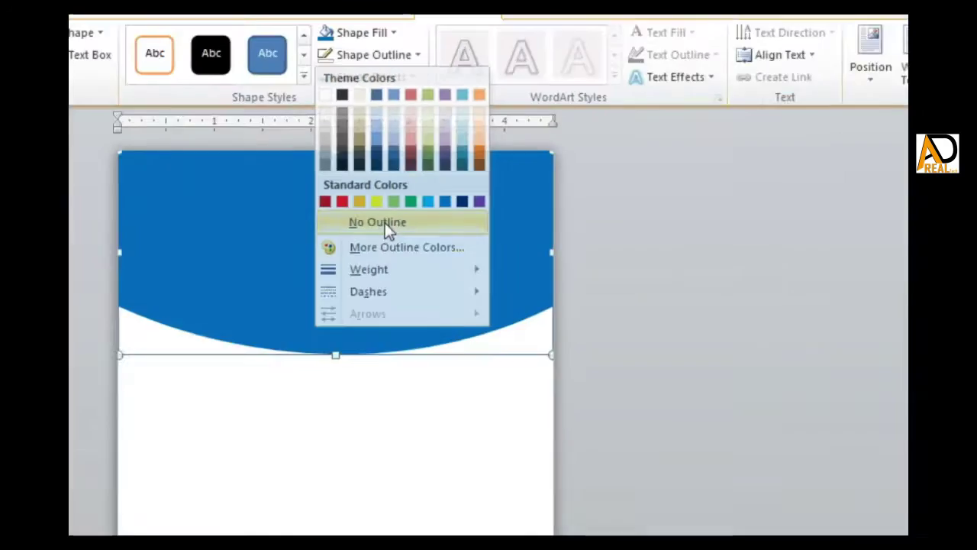
click(365, 190)
drag(175, 215, 168, 214)
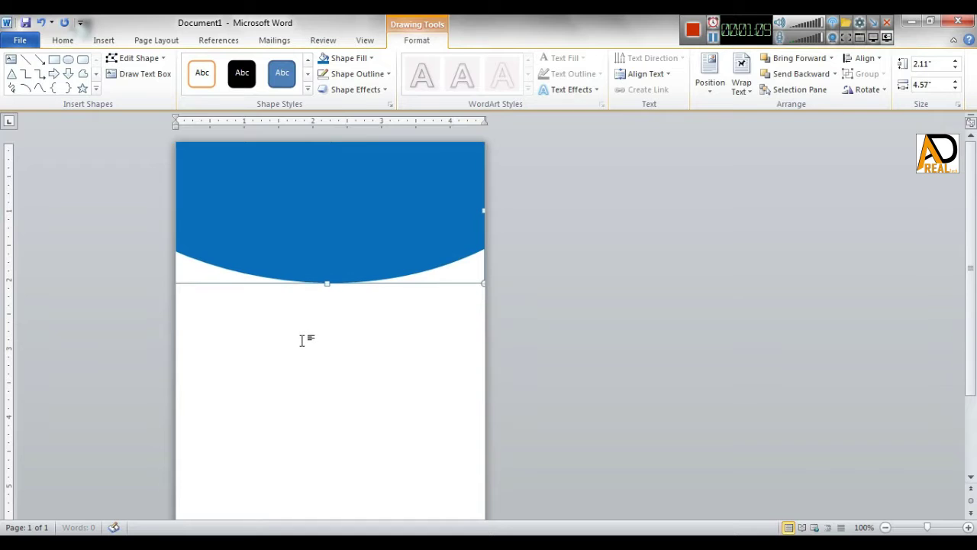
click(327, 386)
Step: Draw a second rectangle over the blue header and select it
click(112, 44)
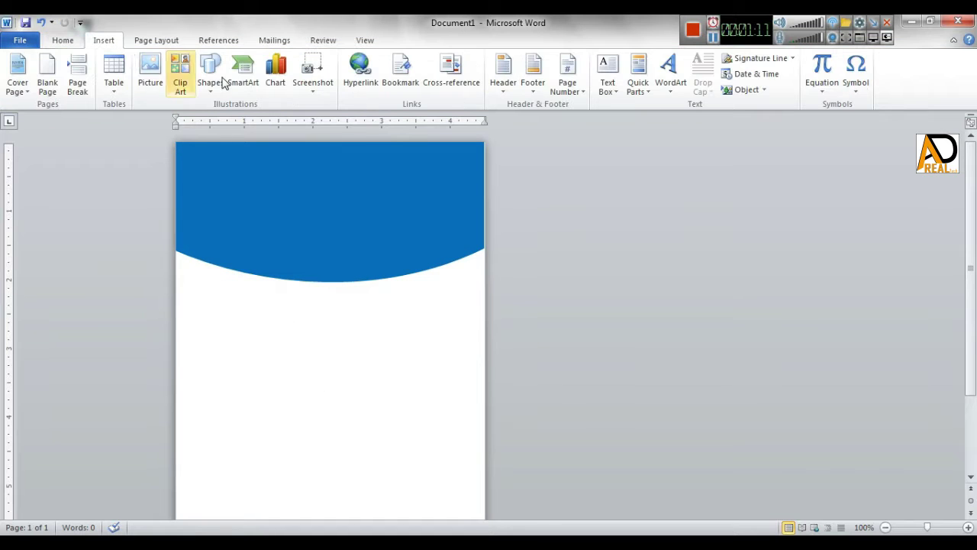
click(211, 78)
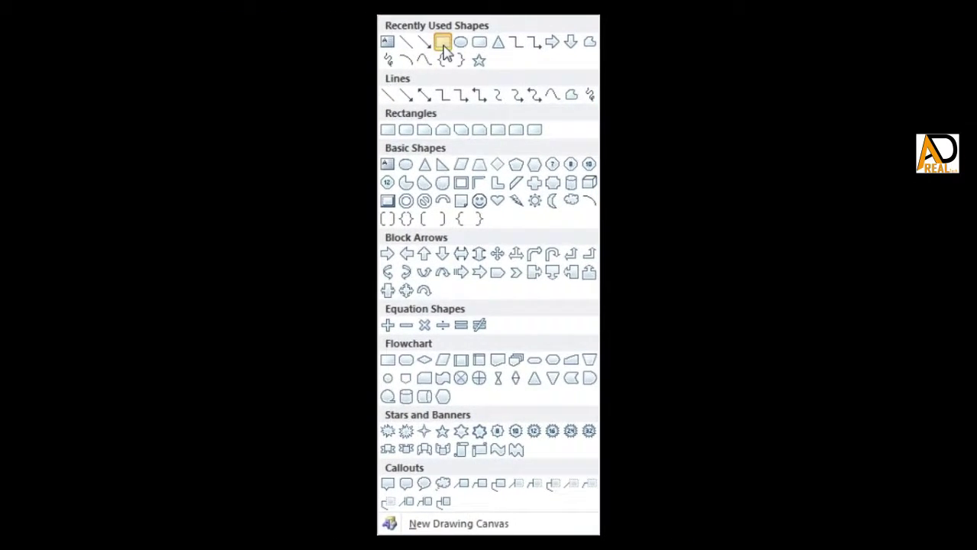
click(443, 44)
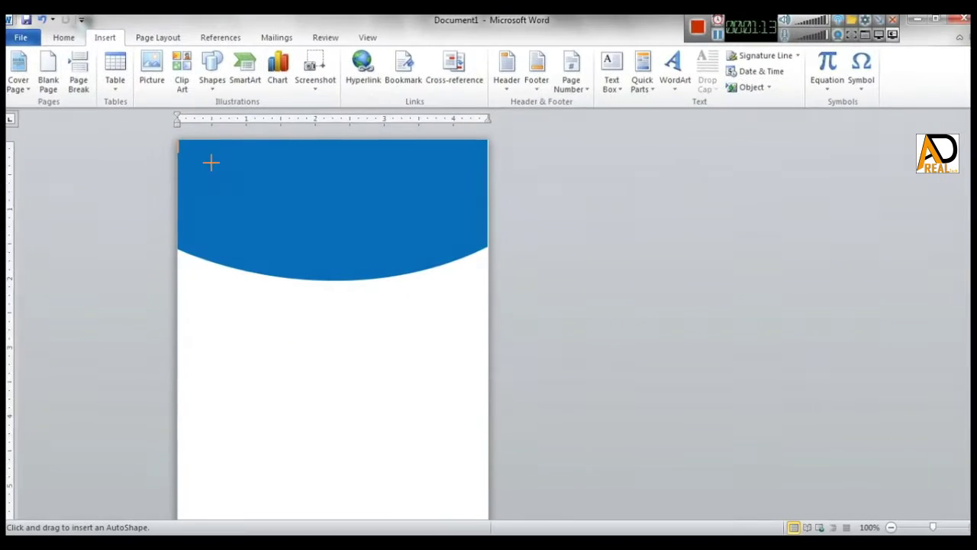
mouse_move(200, 161)
mouse_down()
mouse_move(456, 230)
mouse_move(458, 249)
mouse_up()
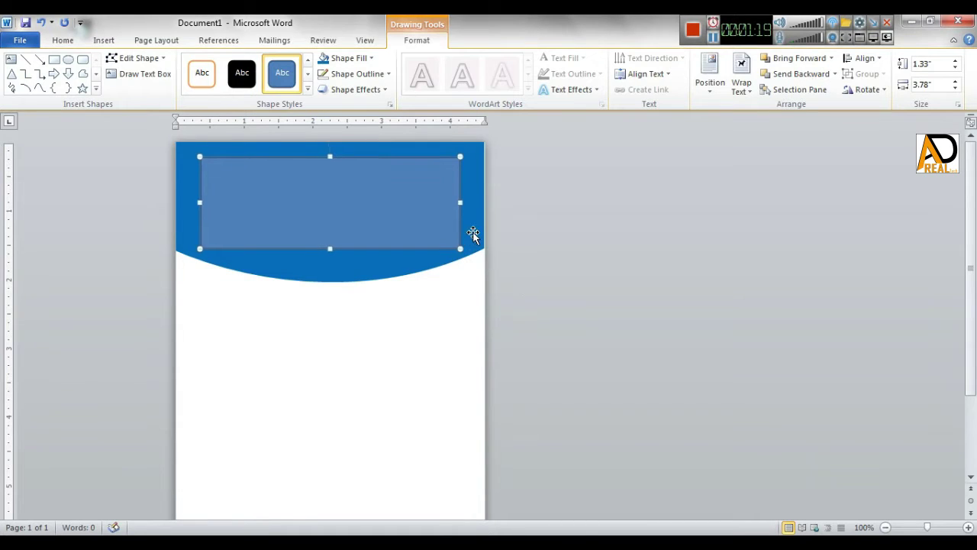
click(485, 207)
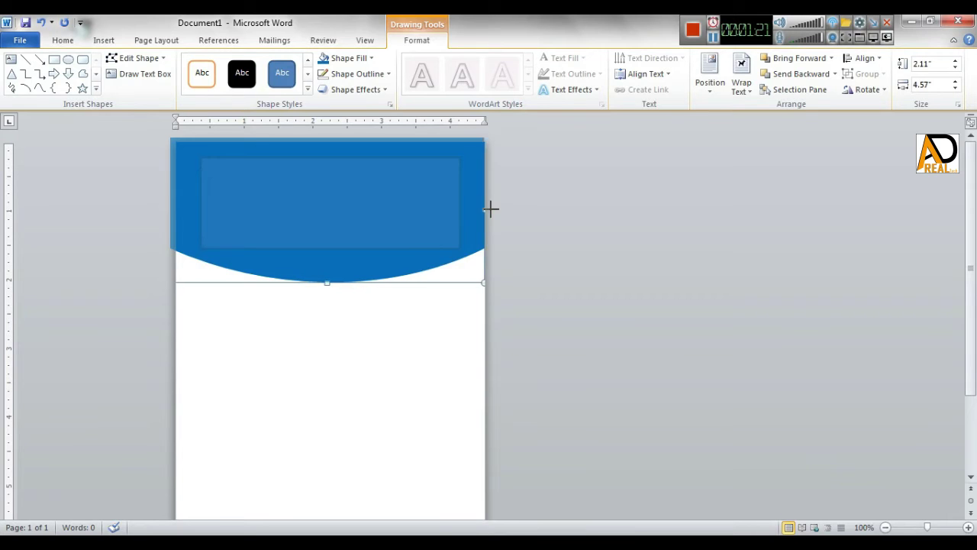
click(463, 287)
click(359, 215)
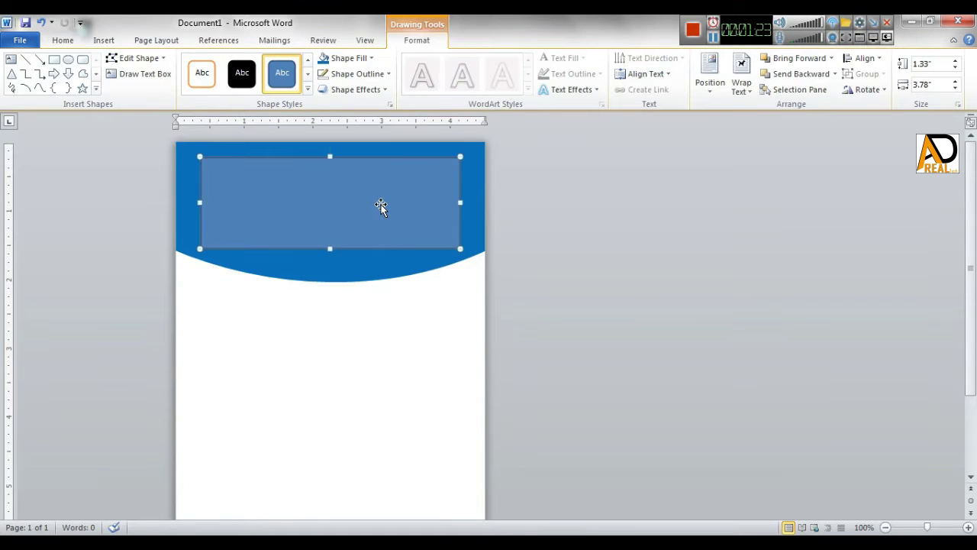
Step: Fill the inner rectangle dark blue with a 4½ pt white outline
click(351, 58)
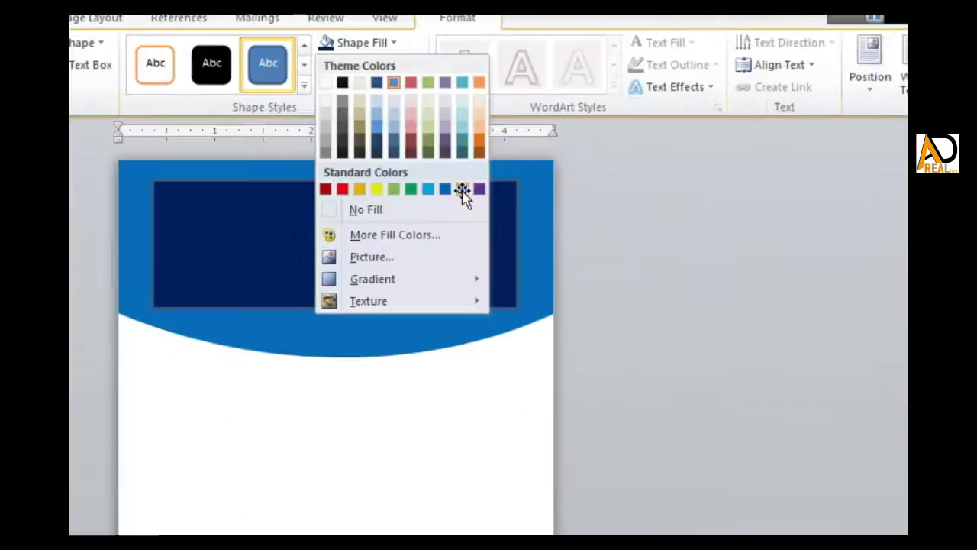
click(460, 190)
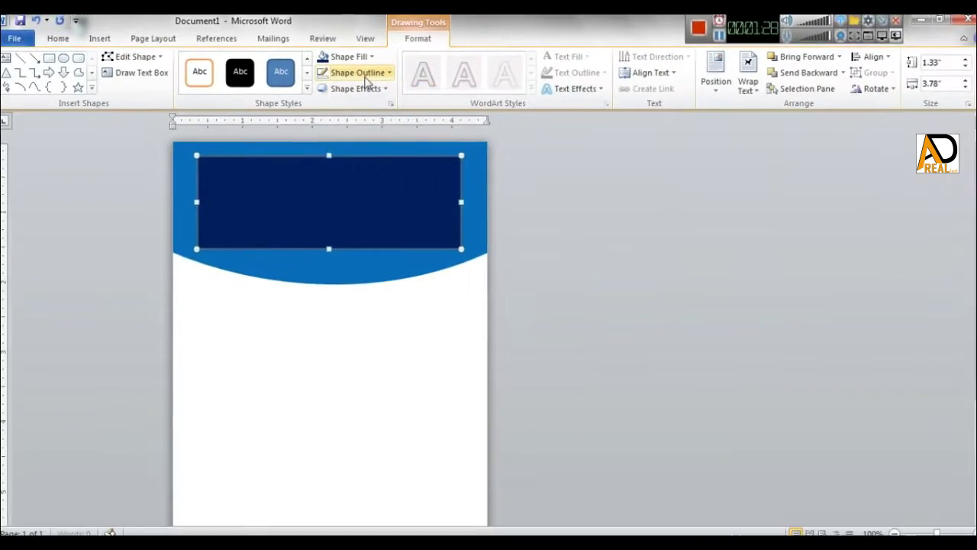
click(356, 70)
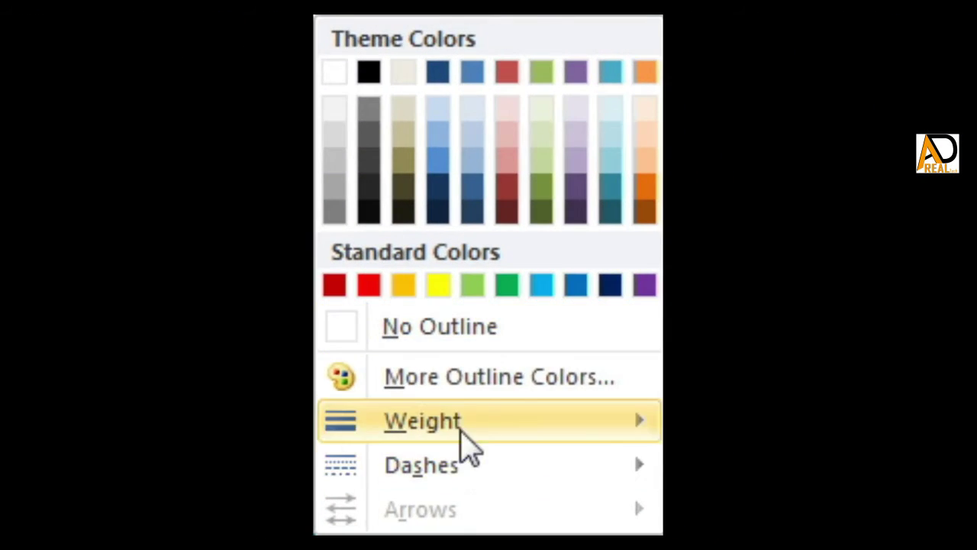
mouse_move(425, 343)
click(500, 403)
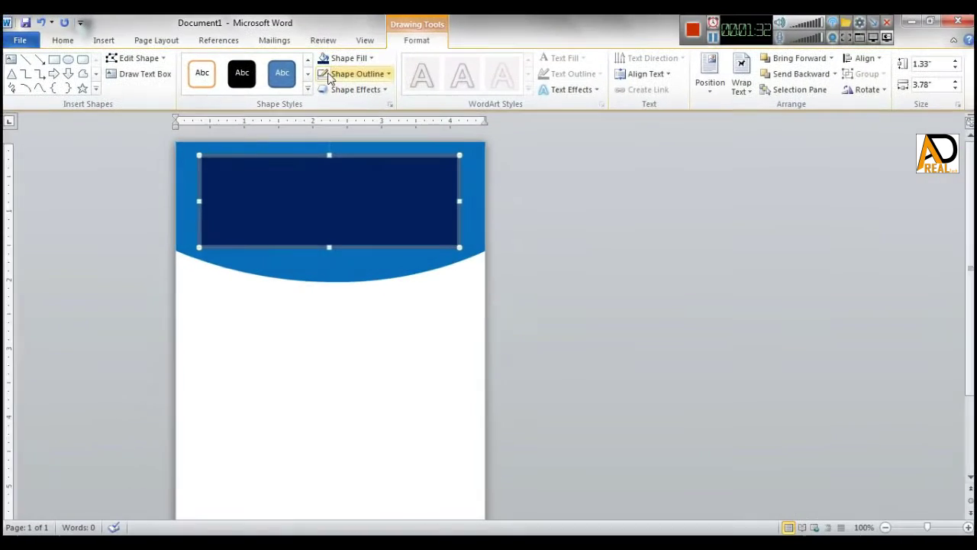
click(358, 74)
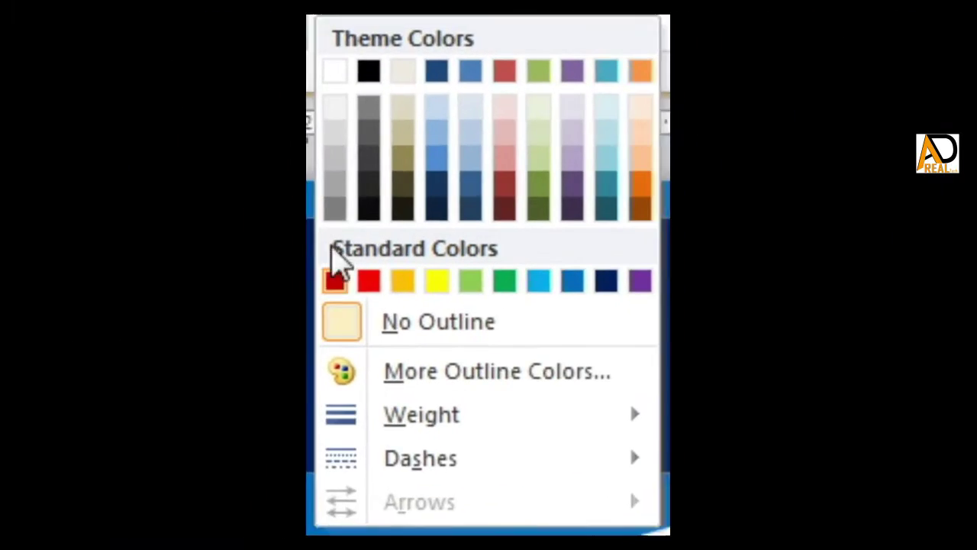
click(335, 74)
Step: Apply the Offset Top shadow to the header box
click(356, 87)
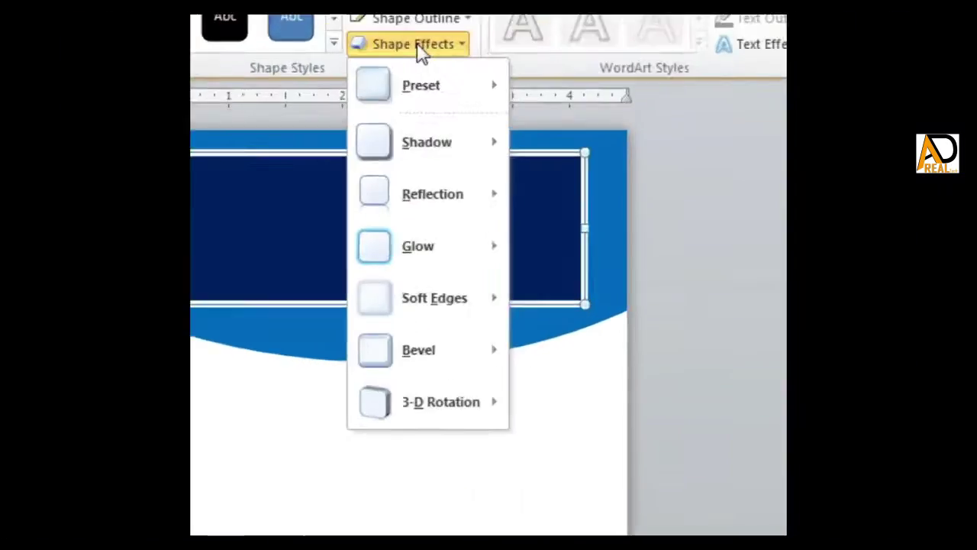
mouse_move(504, 132)
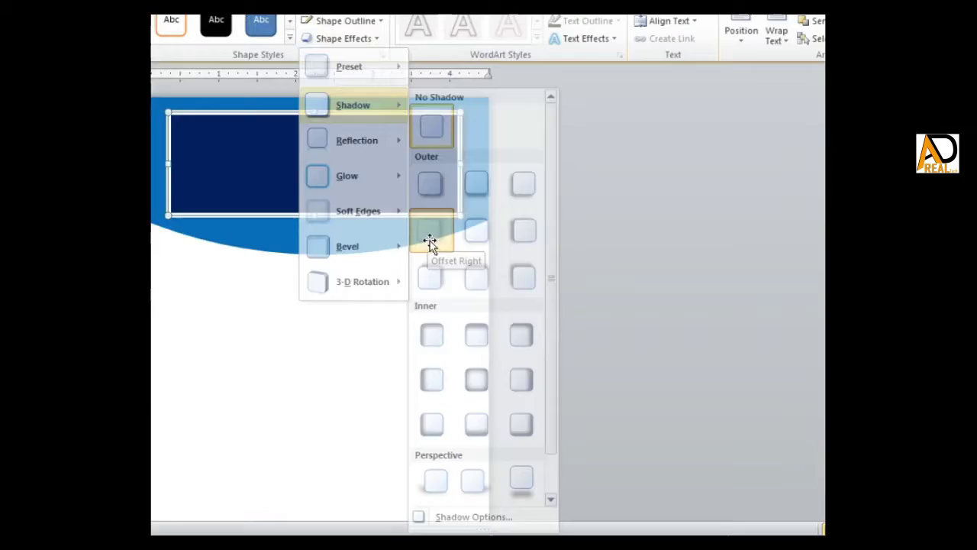
click(426, 194)
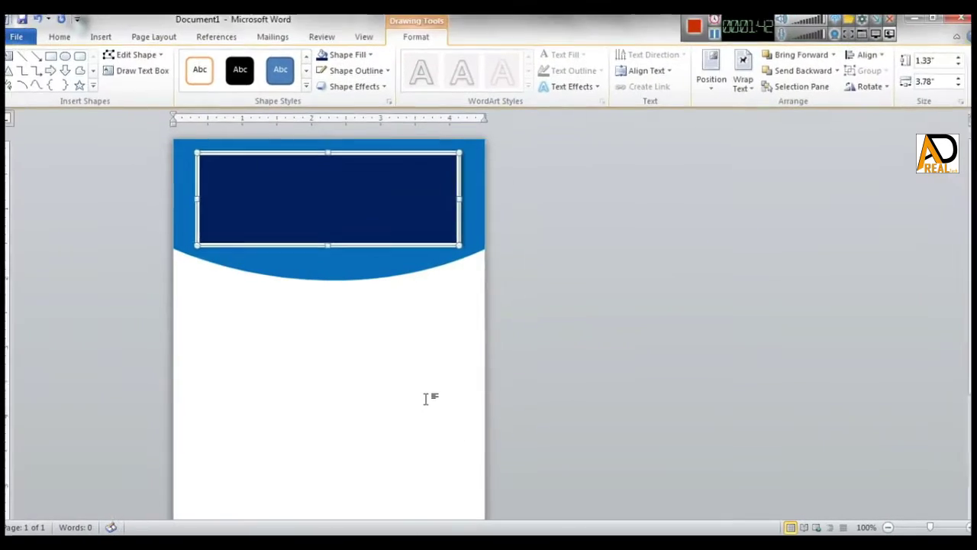
click(492, 407)
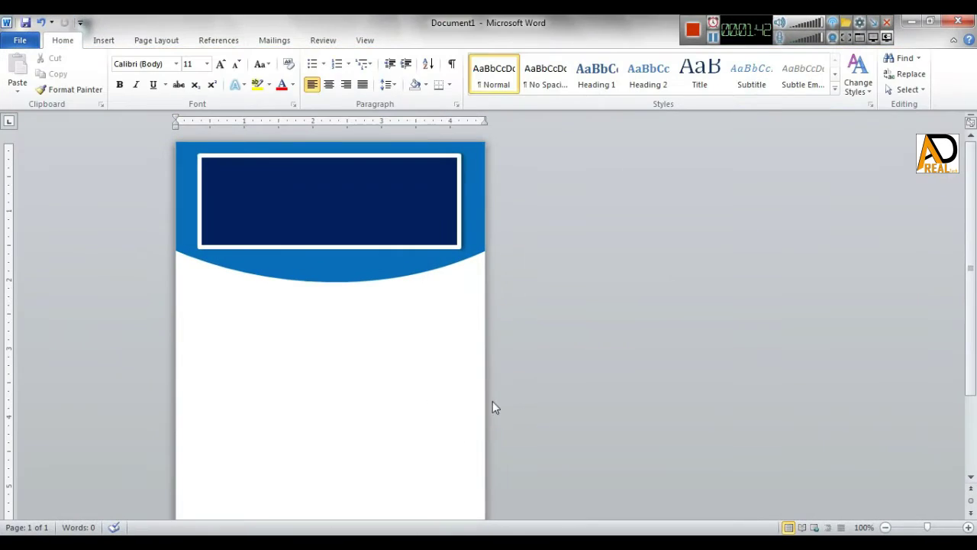
Step: Draw a rectangle, move it to the page bottom, and stretch it to full width
click(103, 40)
click(211, 68)
click(246, 119)
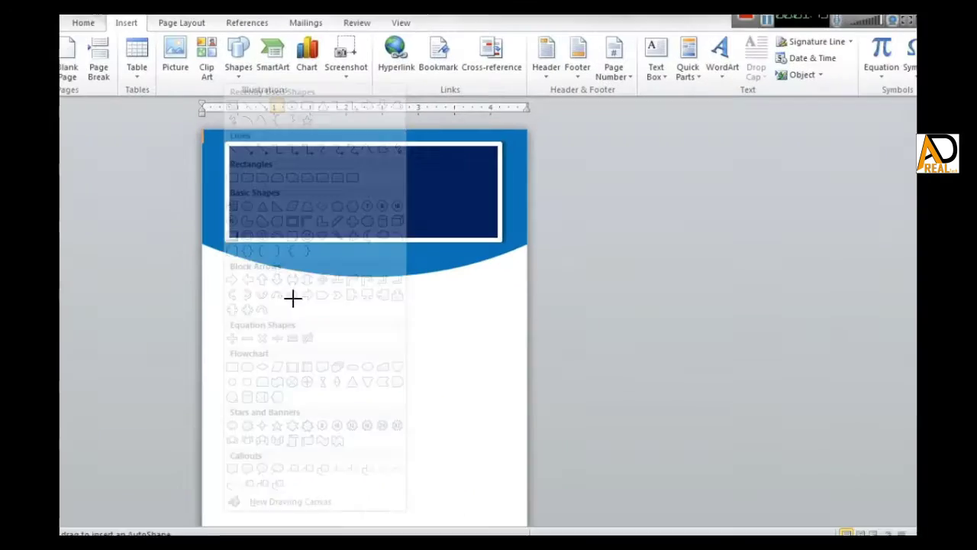
drag(183, 357, 473, 399)
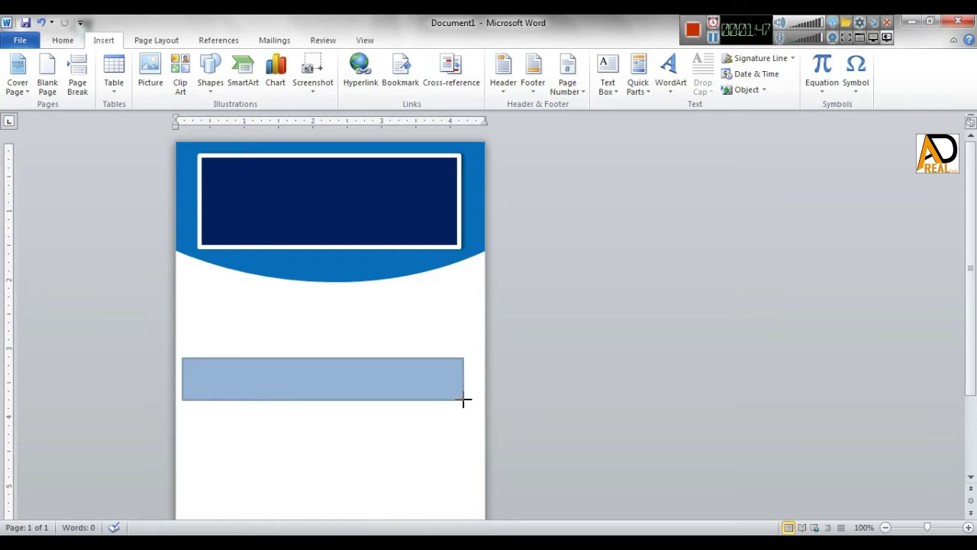
scroll(512, 433, down, 3)
drag(375, 272, 389, 475)
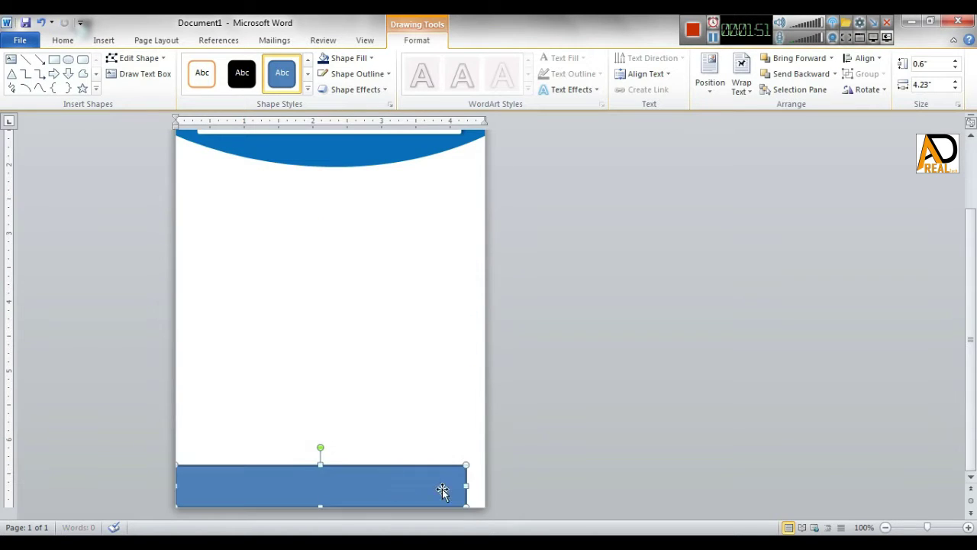
drag(468, 485, 486, 494)
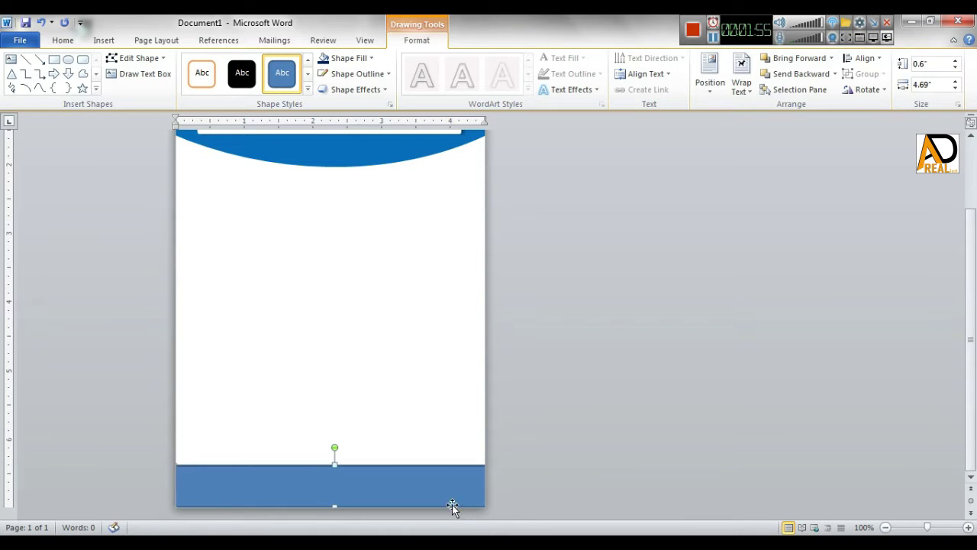
Step: Fill the bottom bar dark navy, remove its outline, and align it flush with the page bottom
click(359, 58)
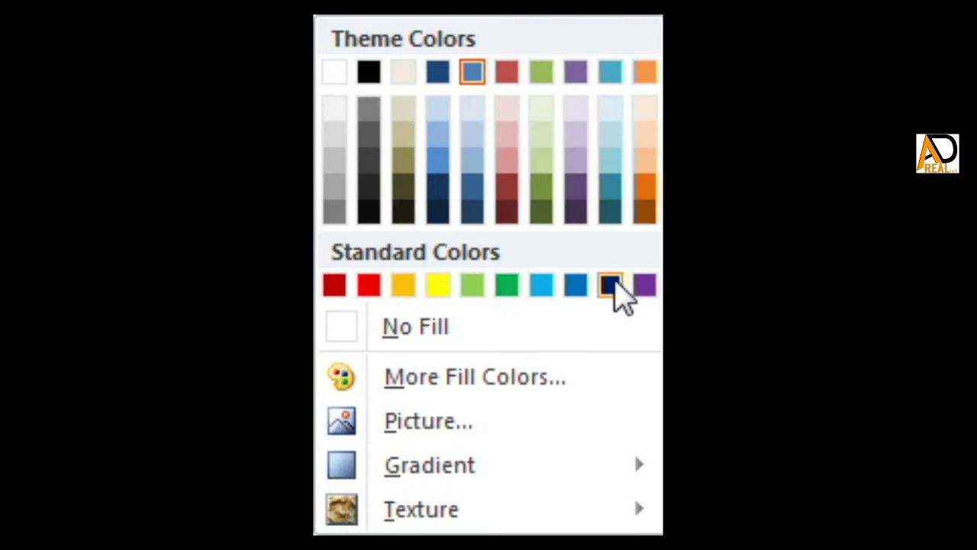
click(611, 284)
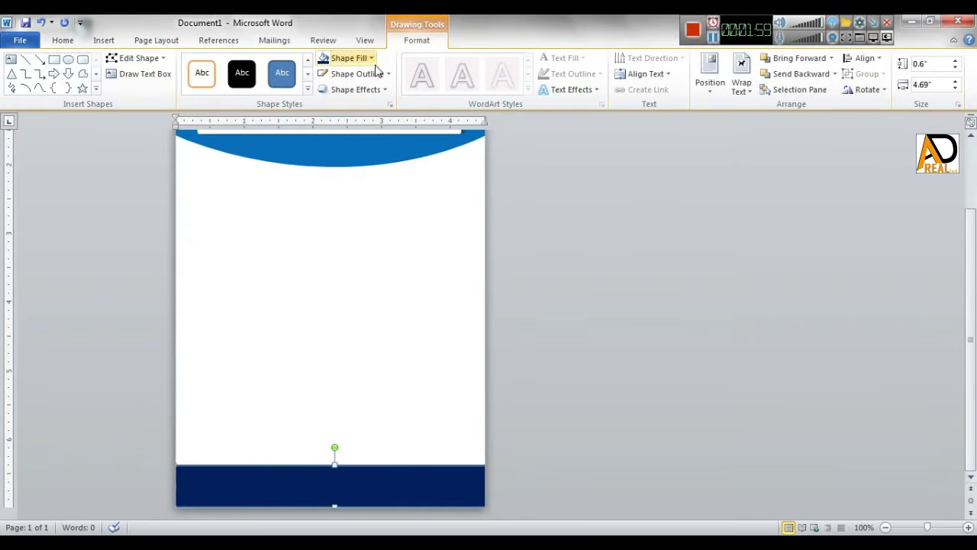
click(359, 73)
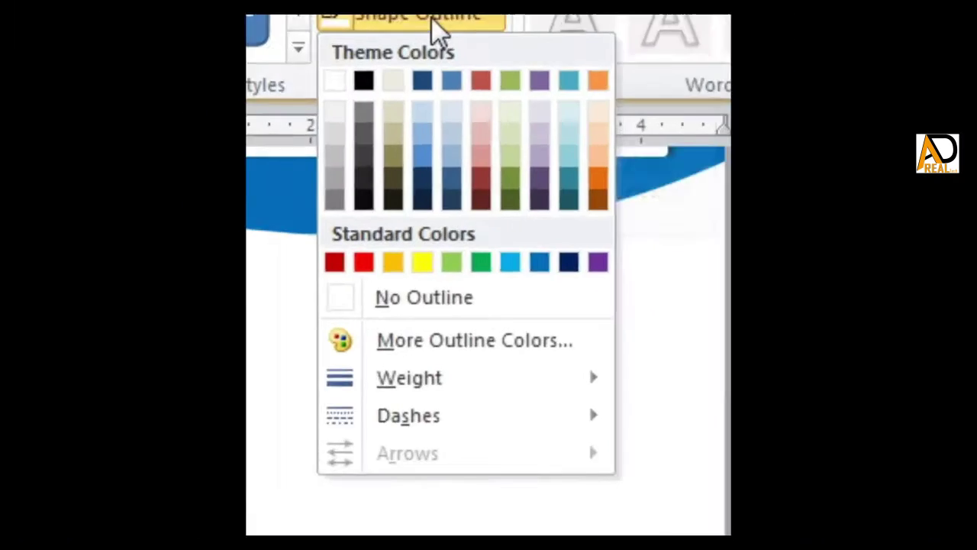
click(397, 212)
click(616, 406)
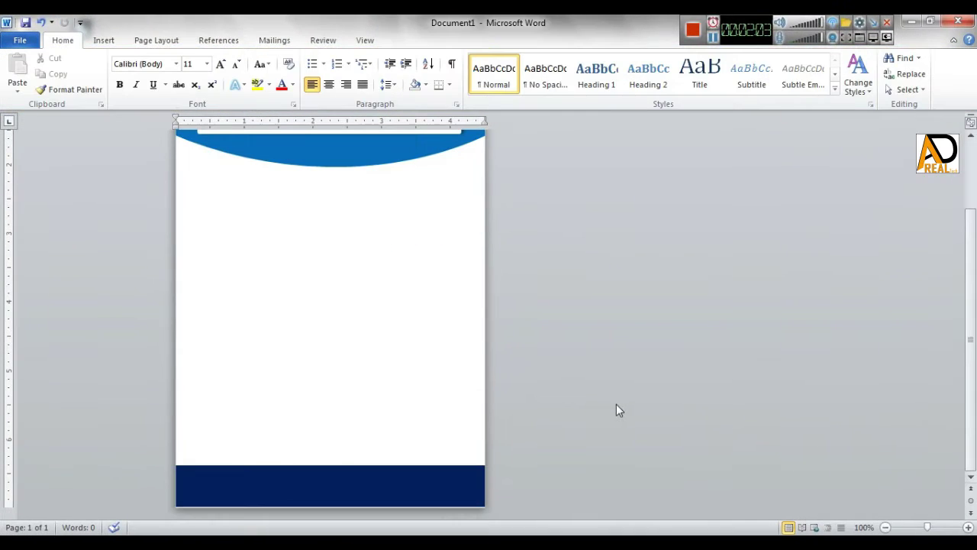
click(282, 492)
drag(287, 492, 284, 495)
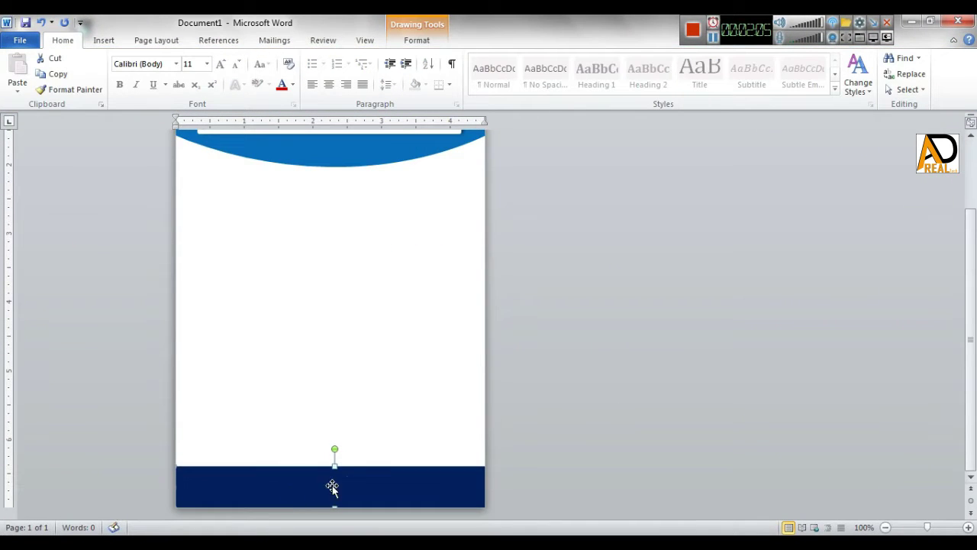
click(405, 384)
drag(335, 477, 336, 486)
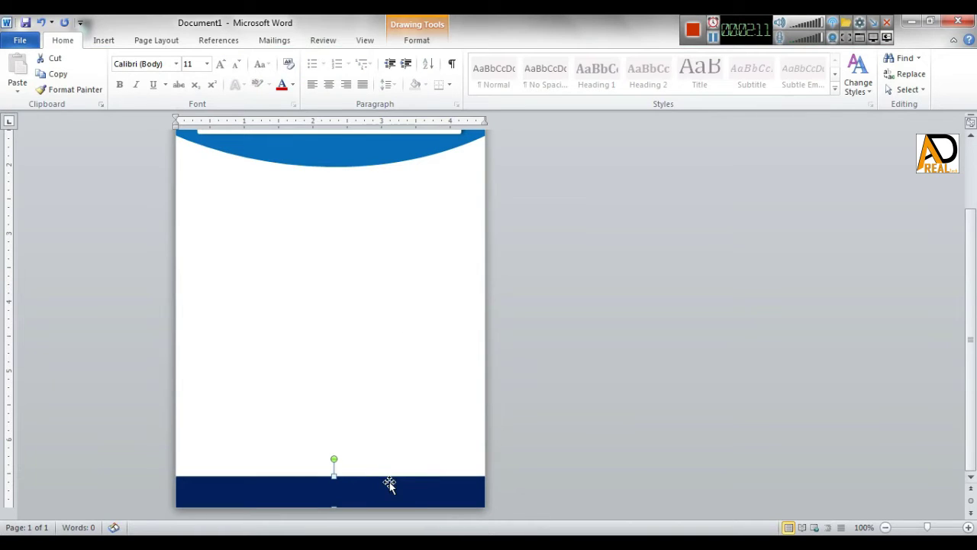
click(457, 360)
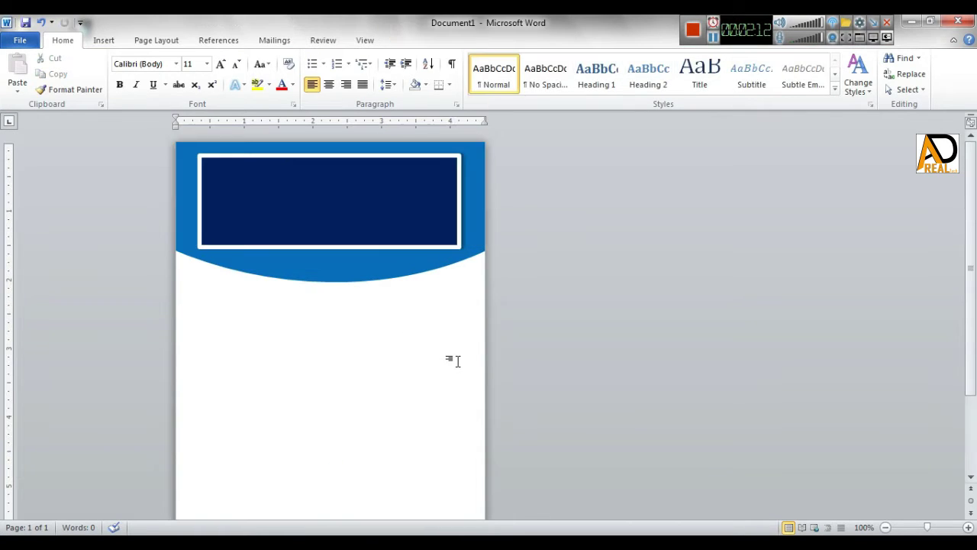
Step: Save the flyer as 'add' in the Documents library
click(21, 39)
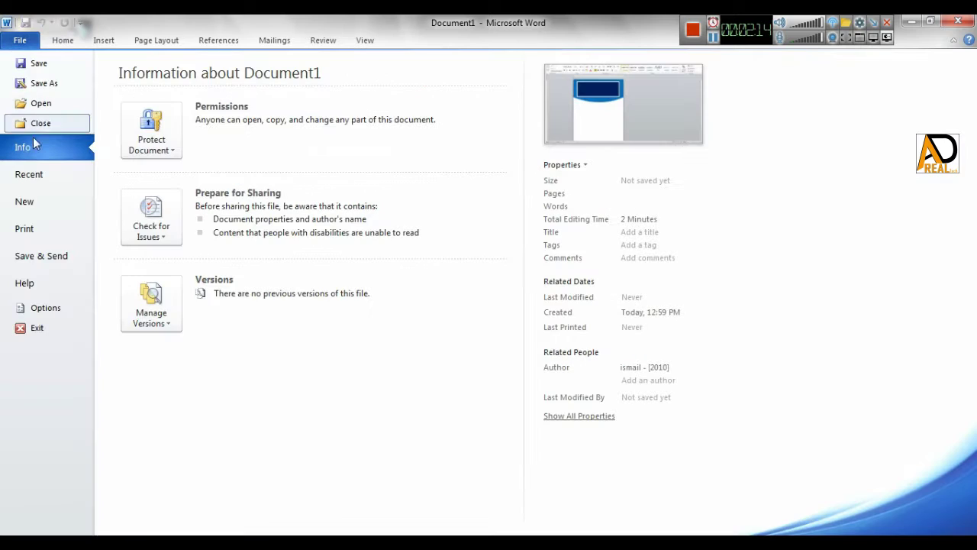
click(38, 63)
text(add)
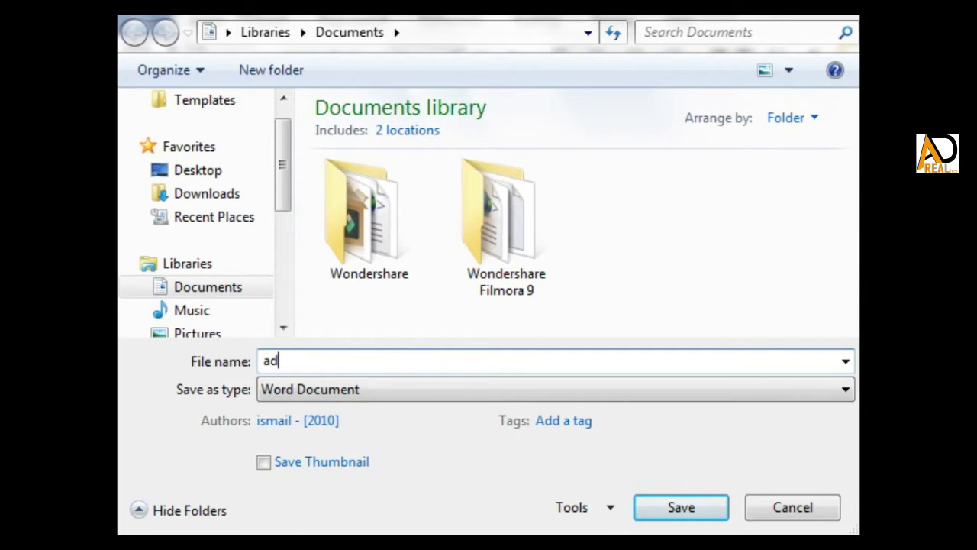
click(682, 508)
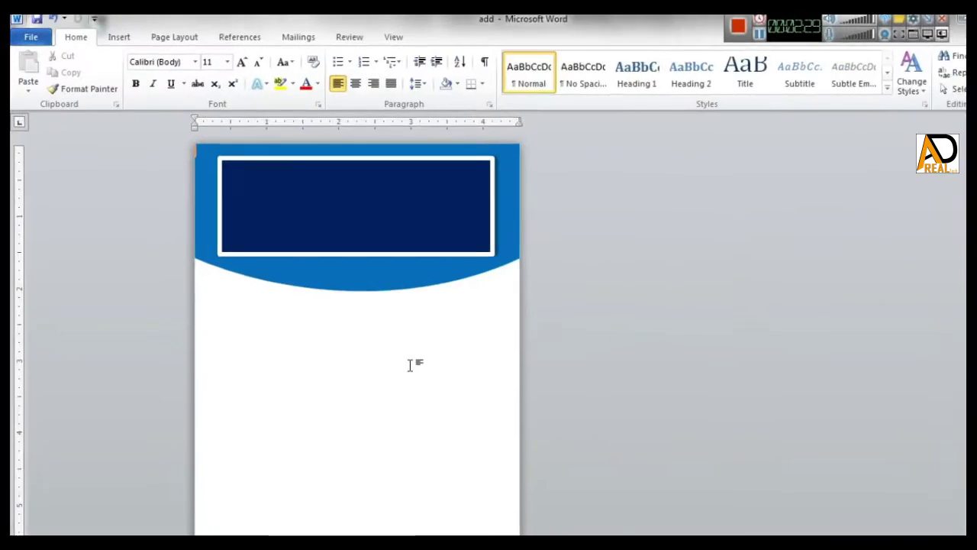
Step: Close Word, then open 'add' from the Documents library via Computer
click(966, 18)
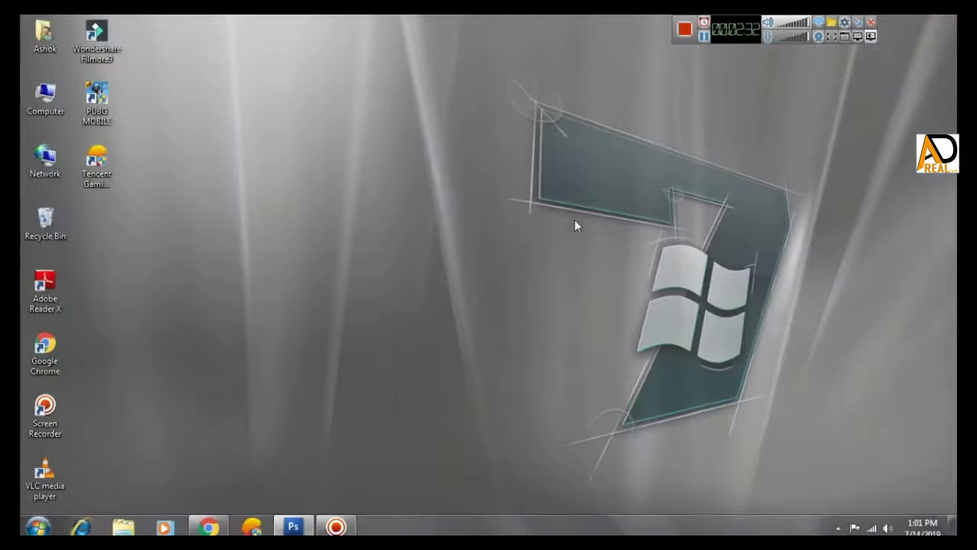
double_click(48, 109)
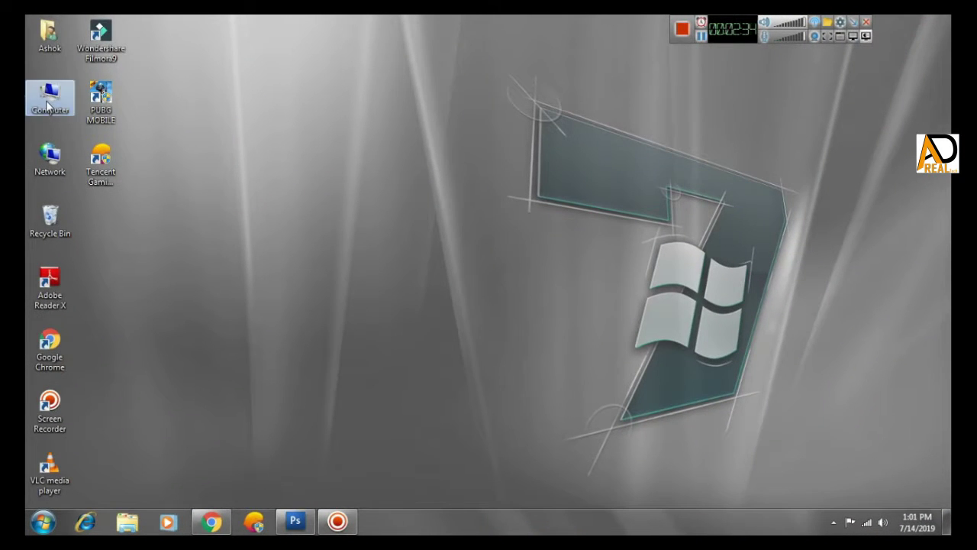
click(61, 178)
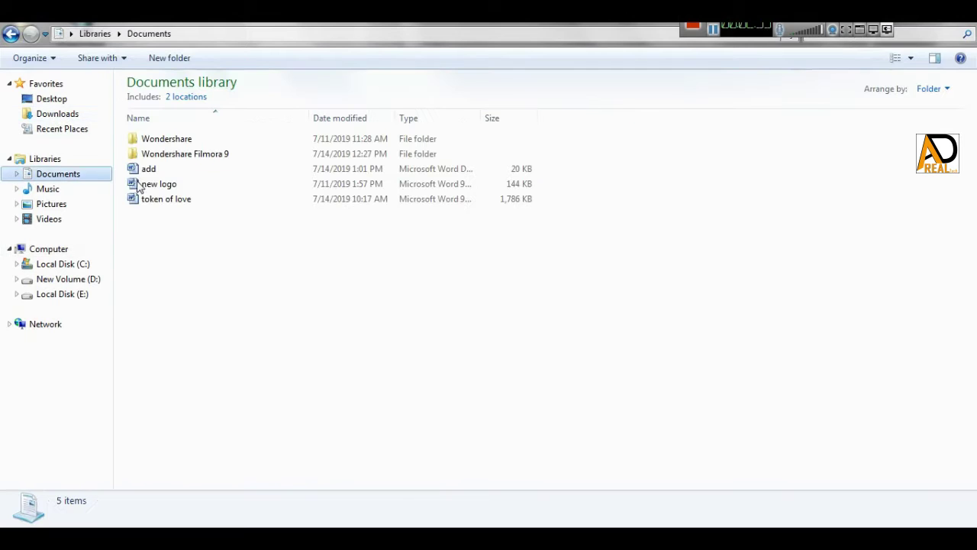
double_click(164, 171)
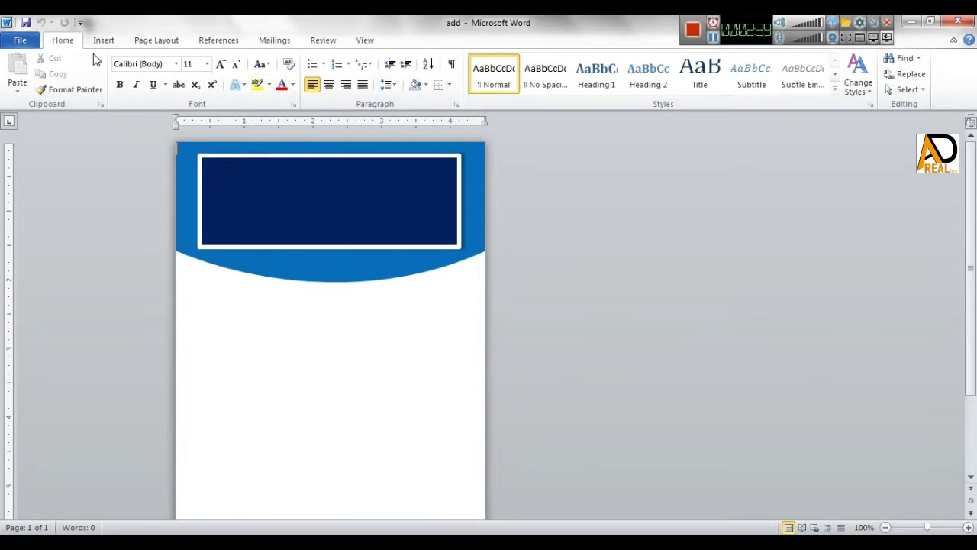
Step: Save 'add', then save a Word 97-2003 Document copy, continuing past the compatibility warning
click(21, 42)
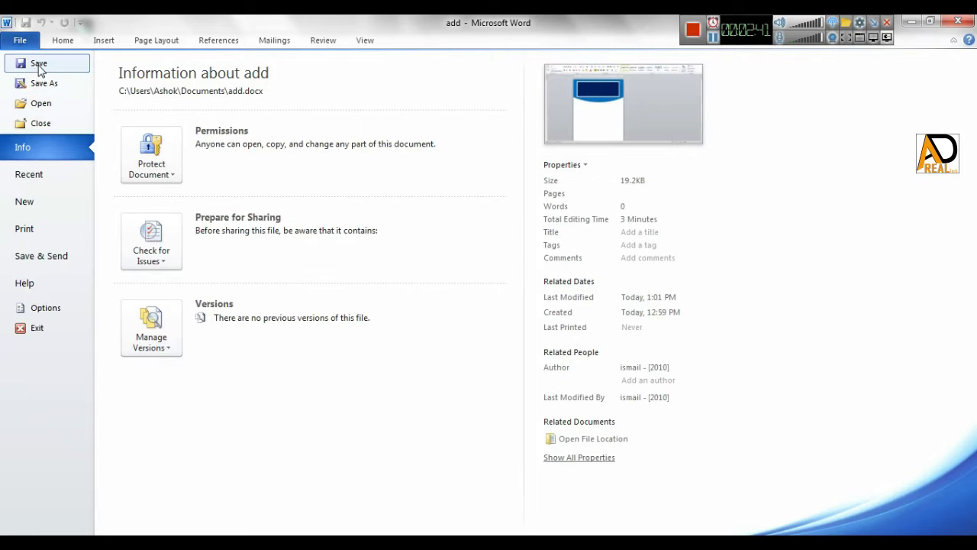
click(39, 67)
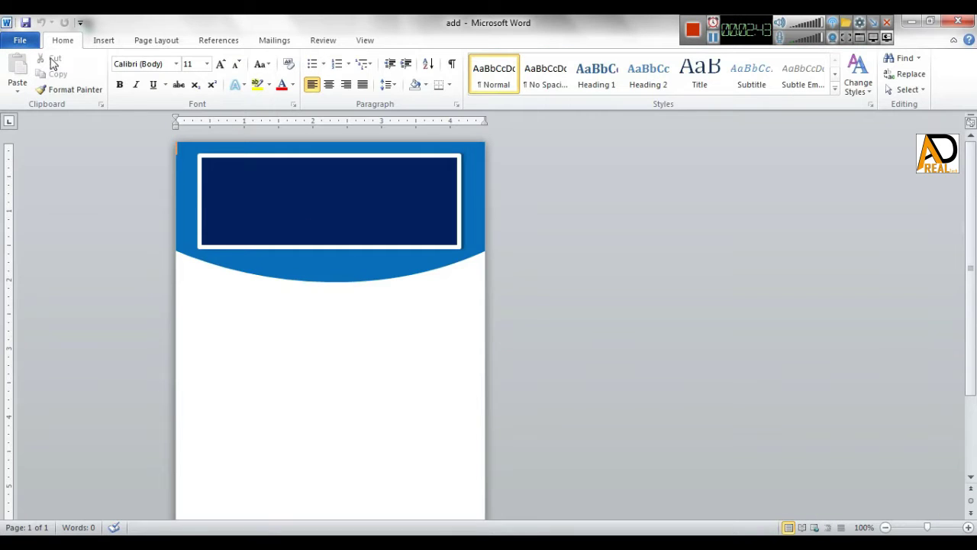
click(20, 40)
click(47, 83)
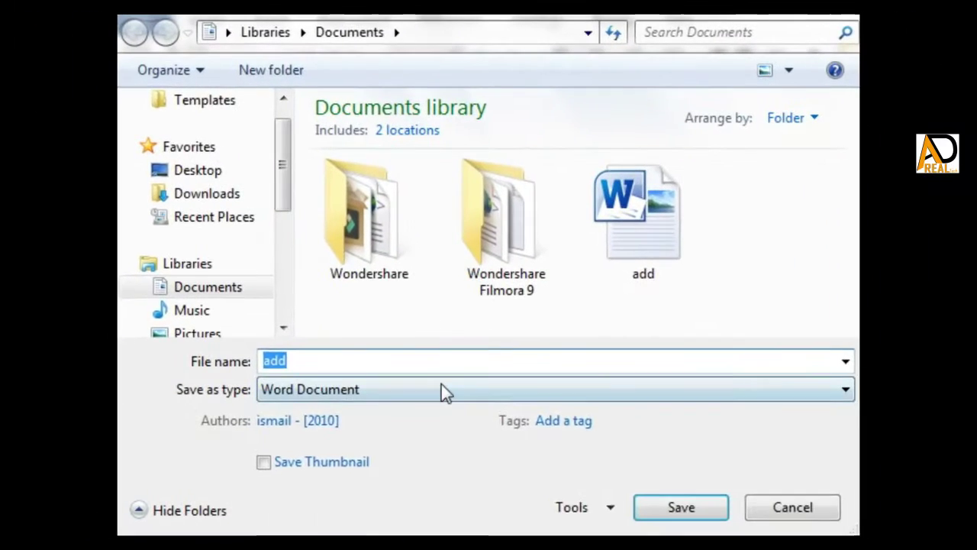
click(413, 374)
click(350, 424)
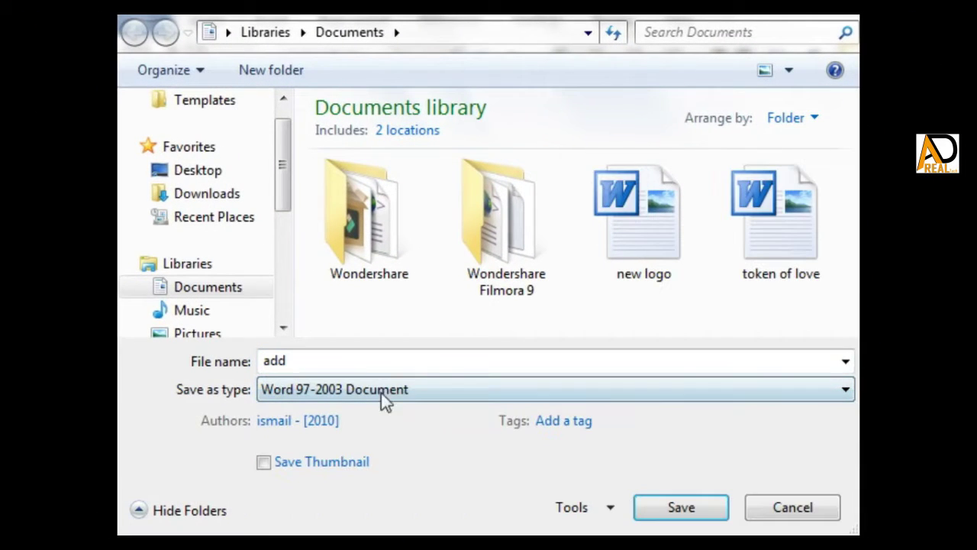
click(680, 508)
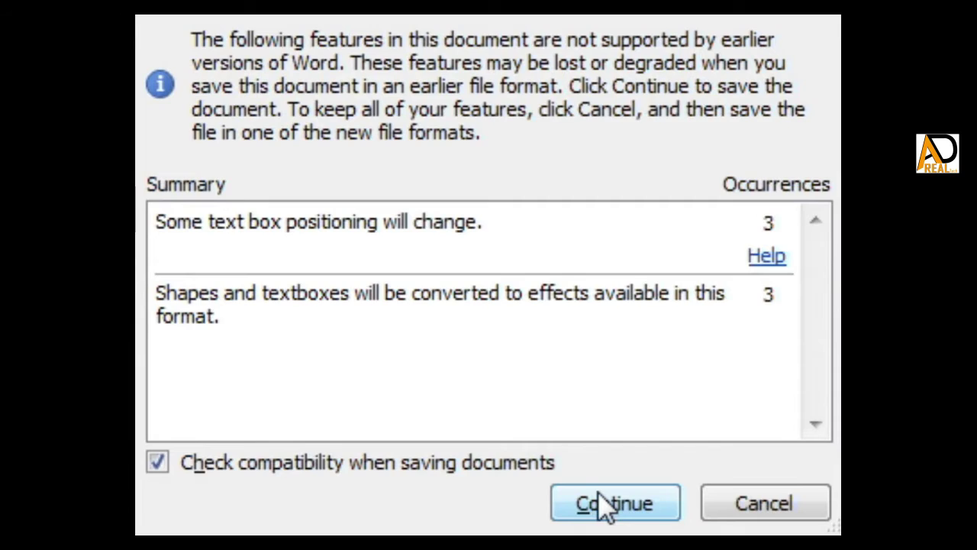
click(599, 493)
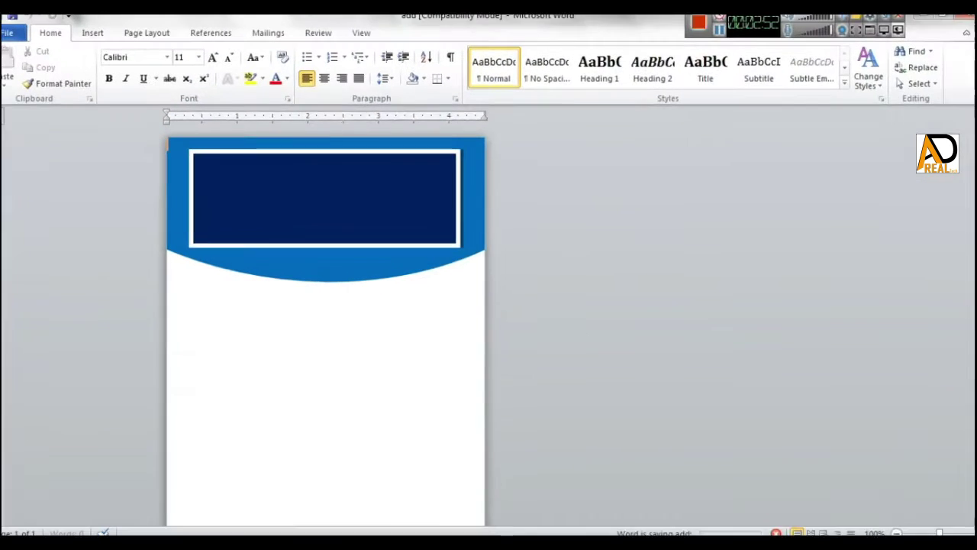
Step: Close Word and open the second 'add' file from Documents in Word
click(956, 21)
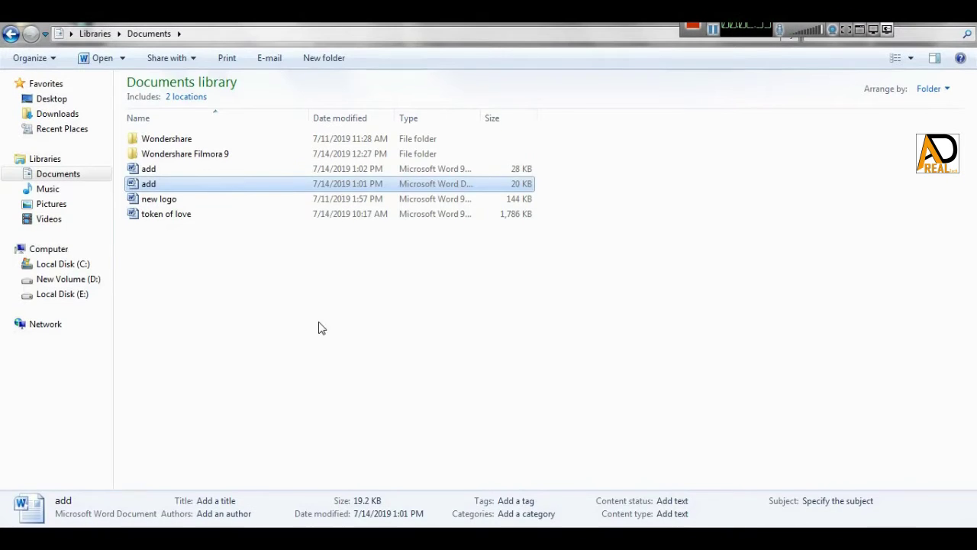
click(318, 328)
click(169, 190)
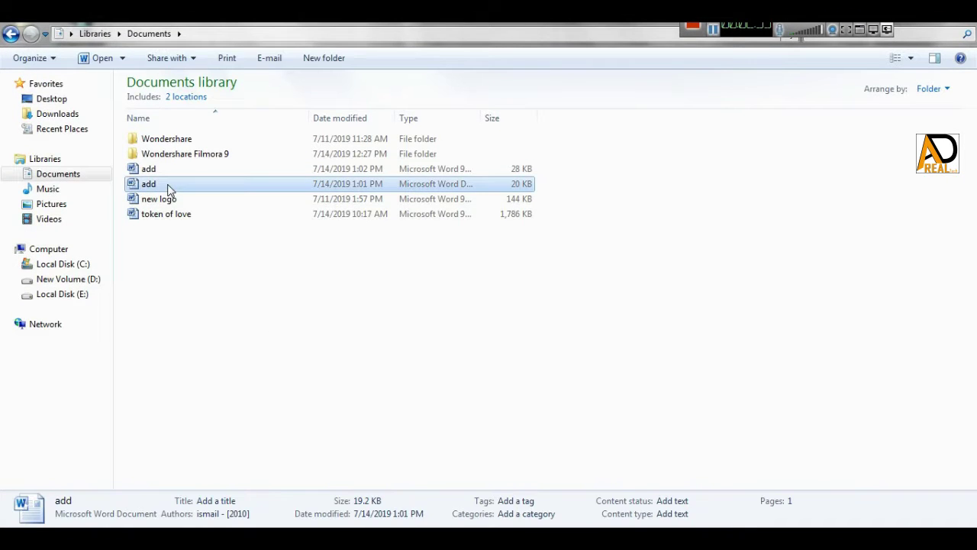
double_click(170, 189)
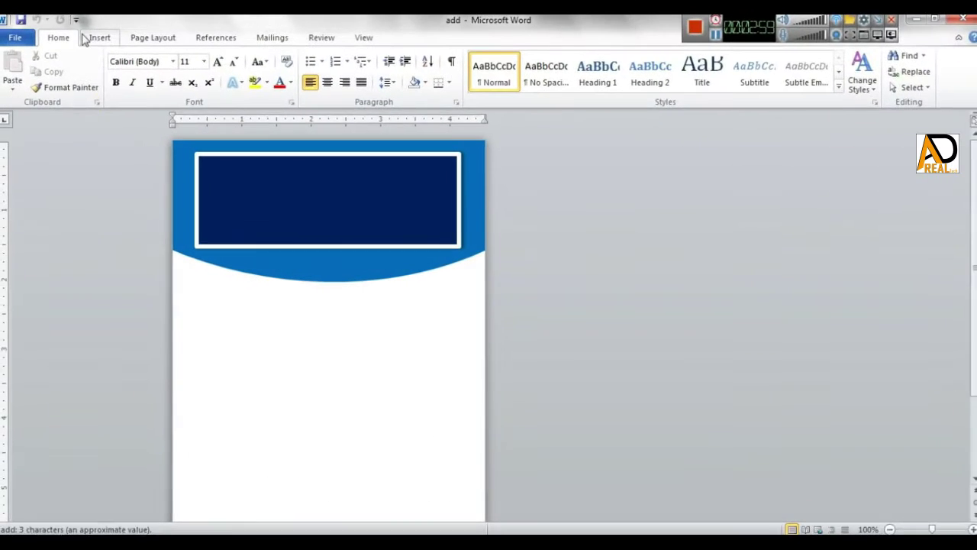
click(97, 37)
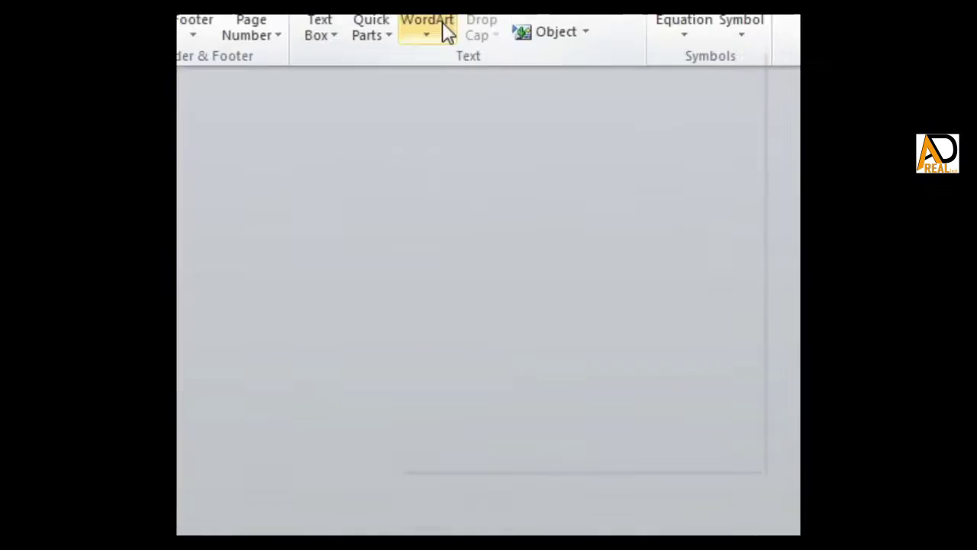
click(670, 69)
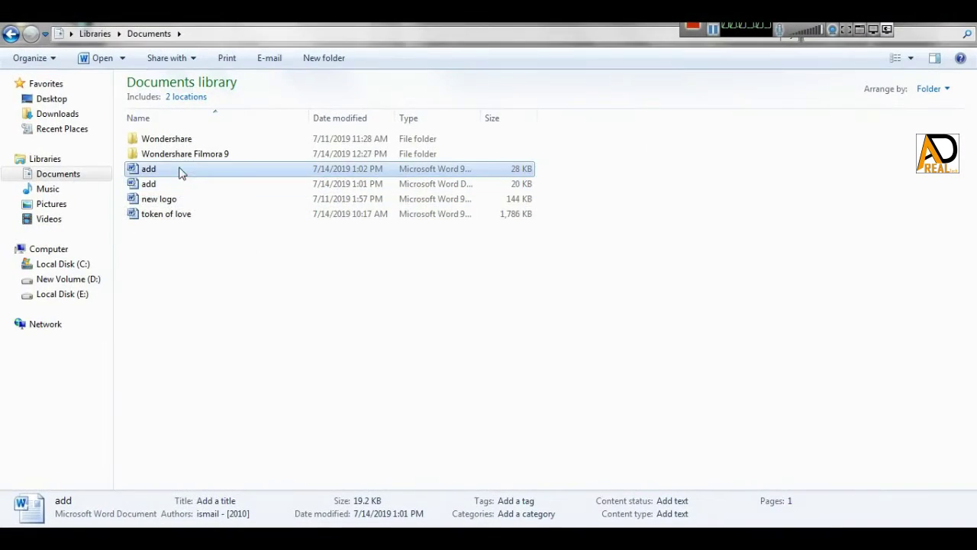
double_click(180, 174)
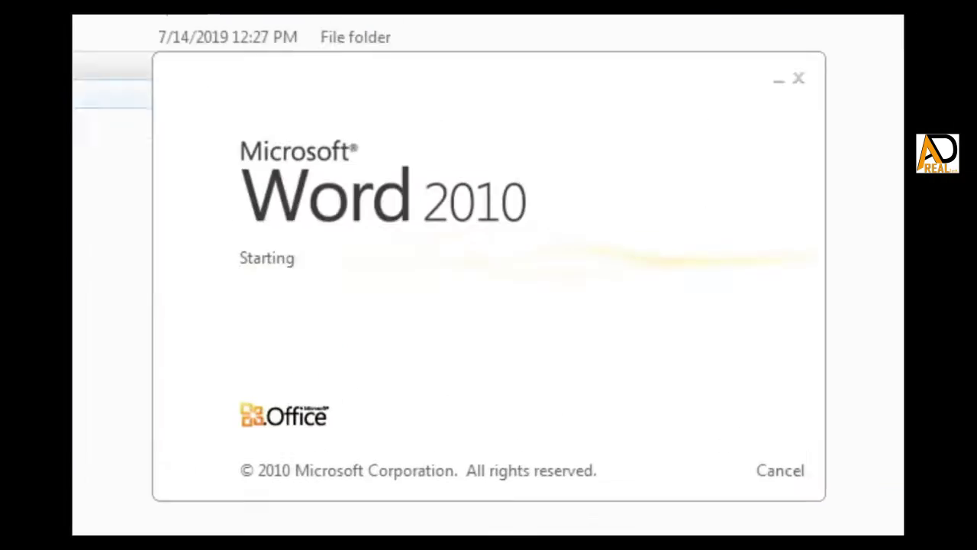
Step: Insert a plain outlined WordArt reading 'NOBEL ACADEMY'
click(104, 38)
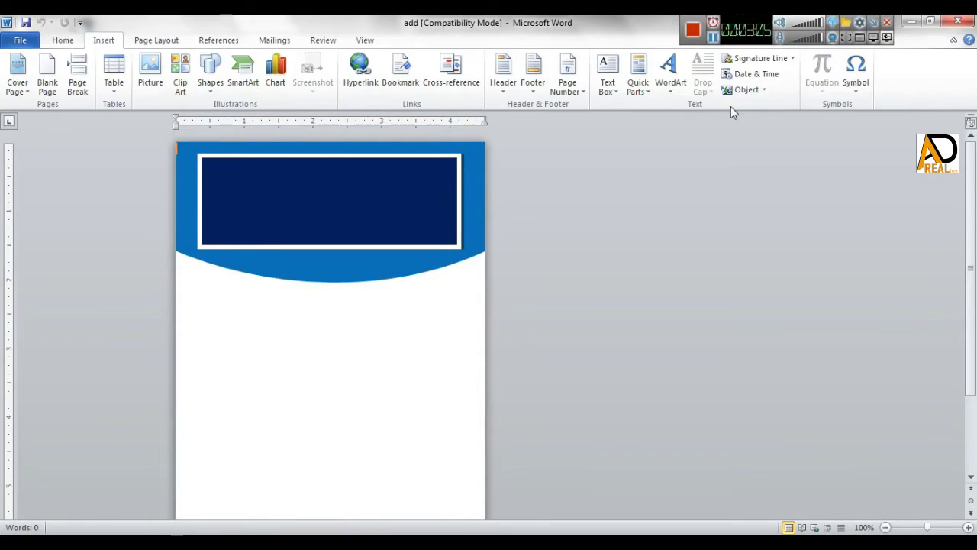
click(669, 68)
scroll(397, 452, down, 3)
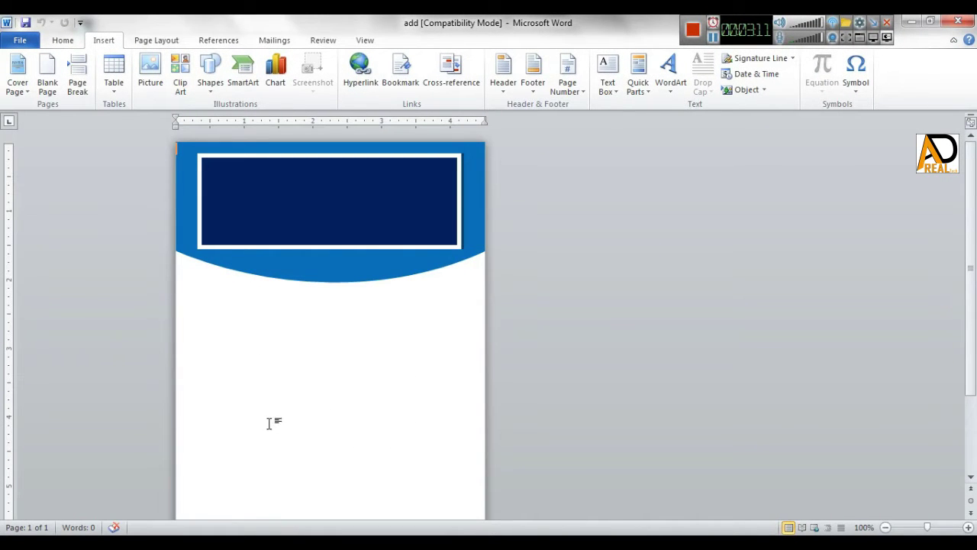
click(210, 77)
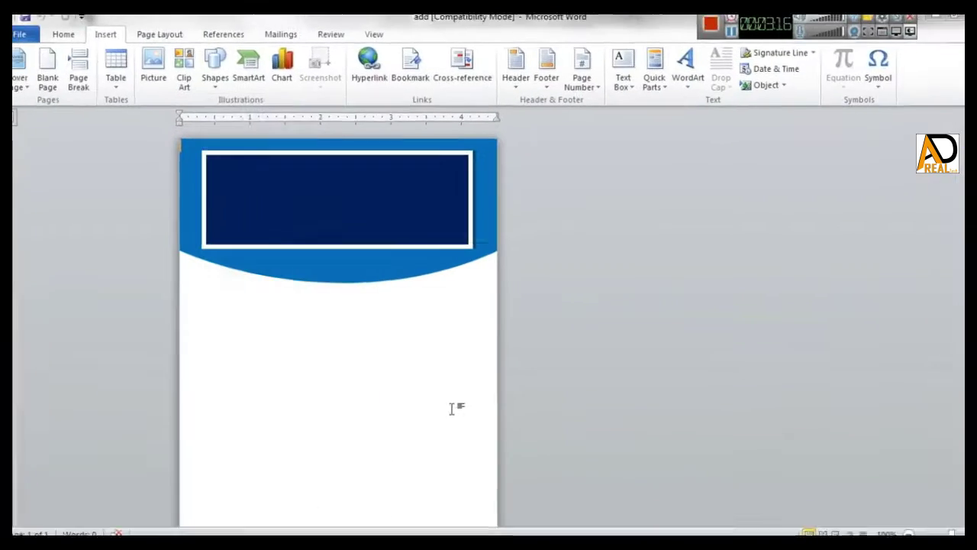
click(212, 75)
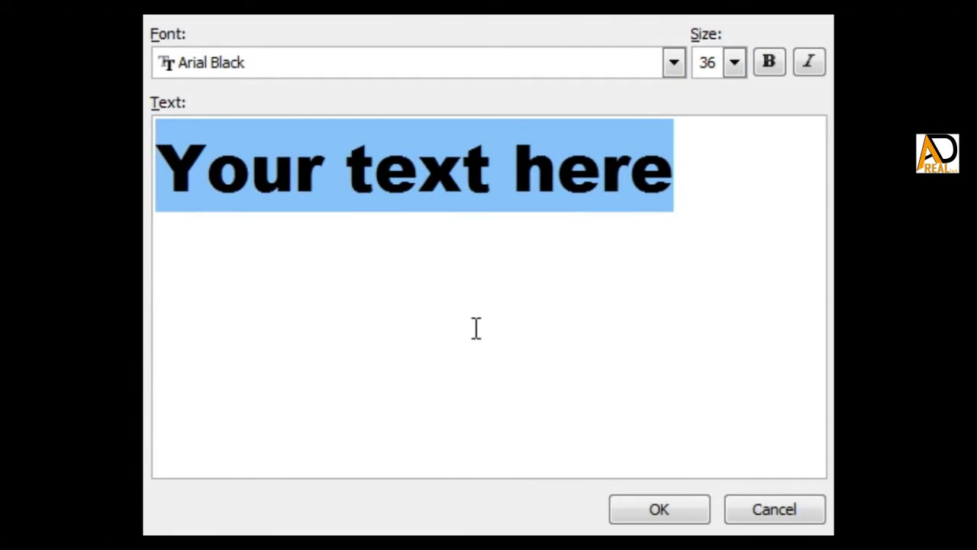
key(Delete)
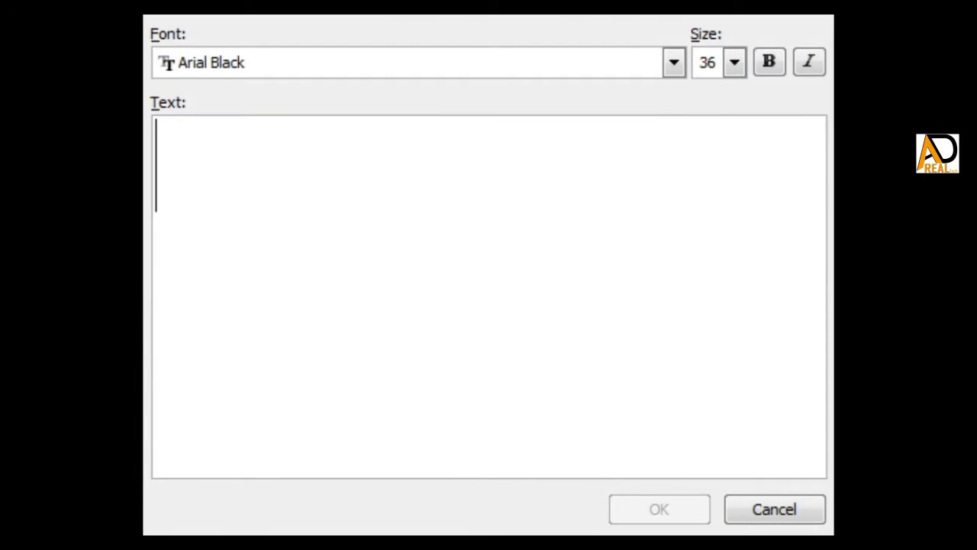
text(No)
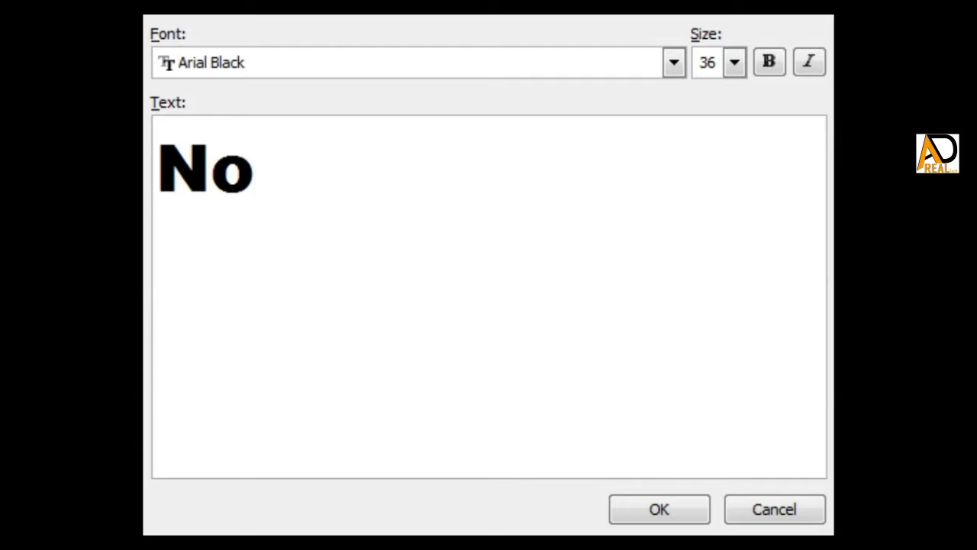
text(bel)
key(BackSpace)
key(BackSpace)
key(BackSpace)
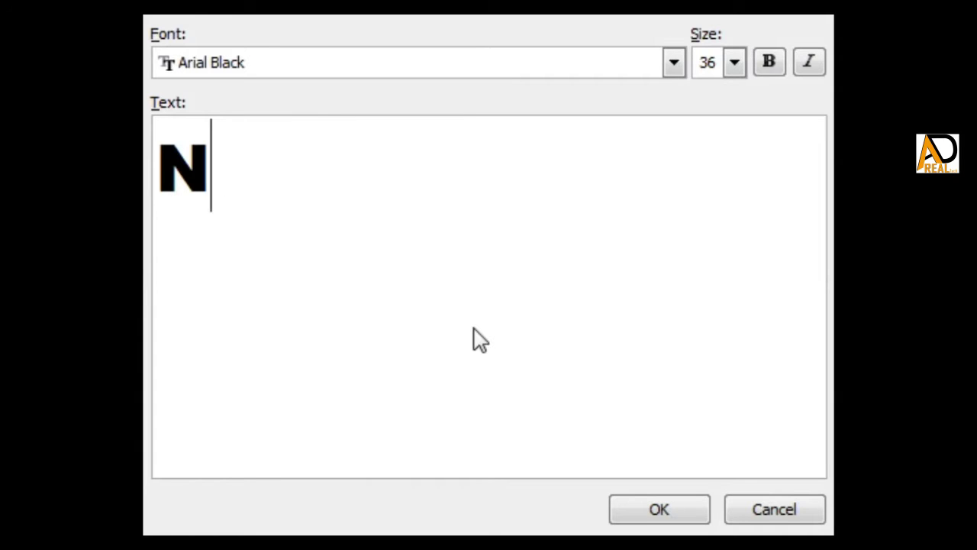
text(OBEL A)
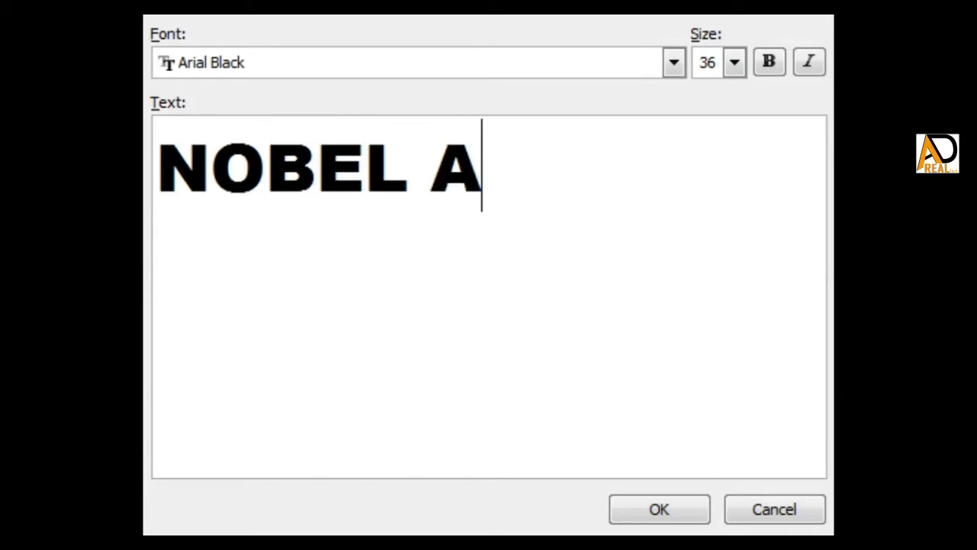
text(CADEMU)
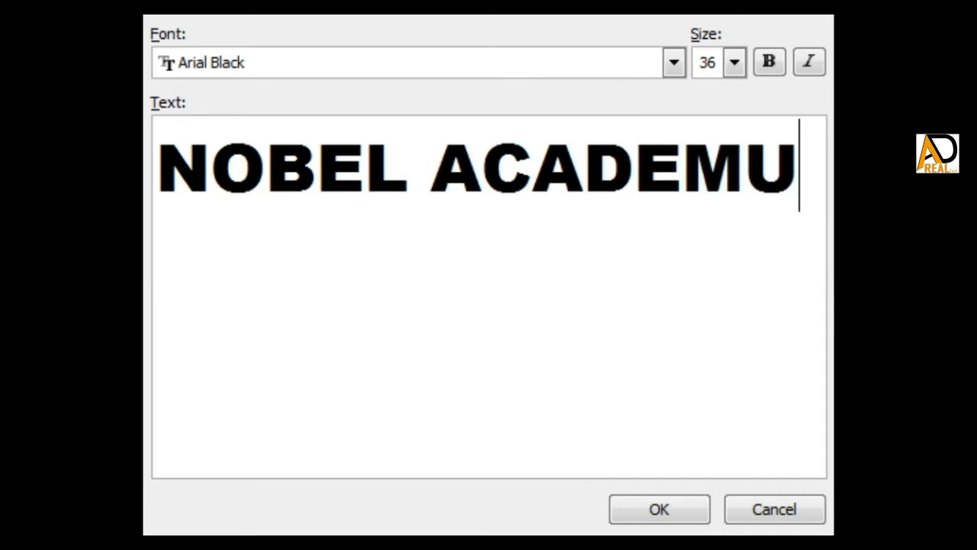
key(BackSpace)
text(Y)
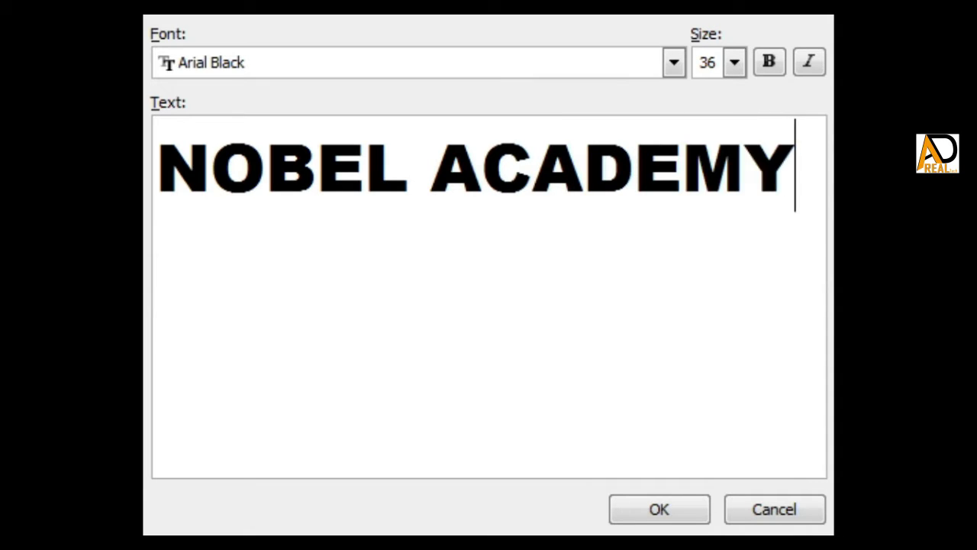
Step: Set the WordArt font to Arial and move ACADEMY onto its own line
click(413, 63)
click(263, 189)
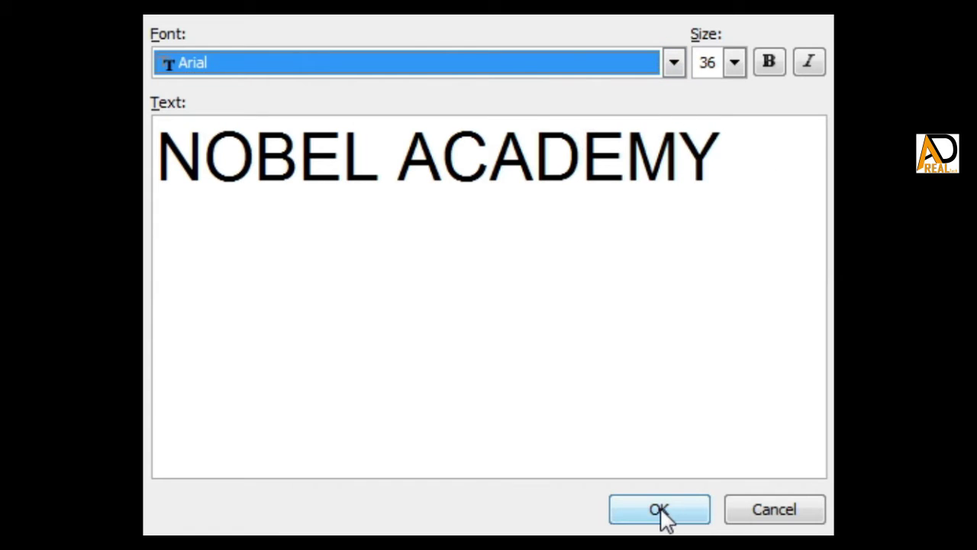
click(397, 160)
key(Return)
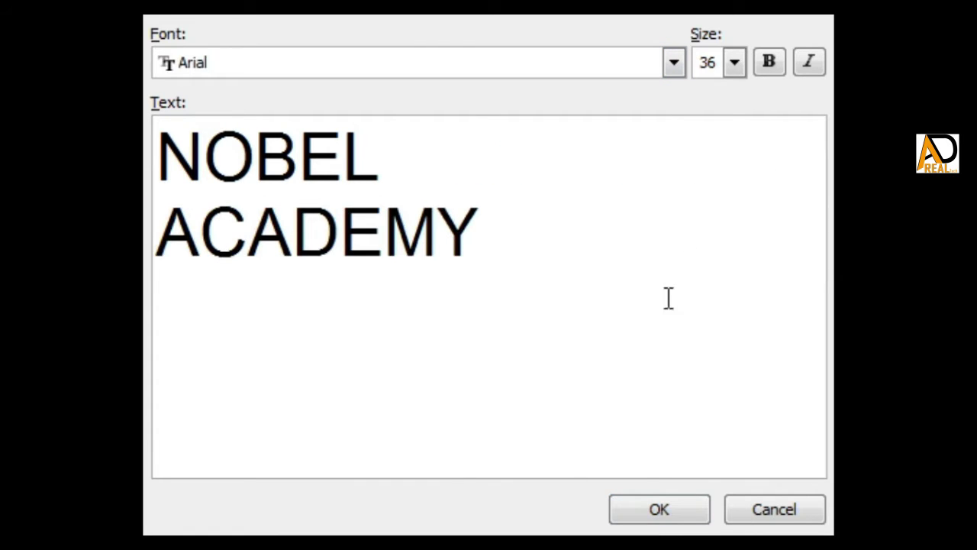
click(658, 513)
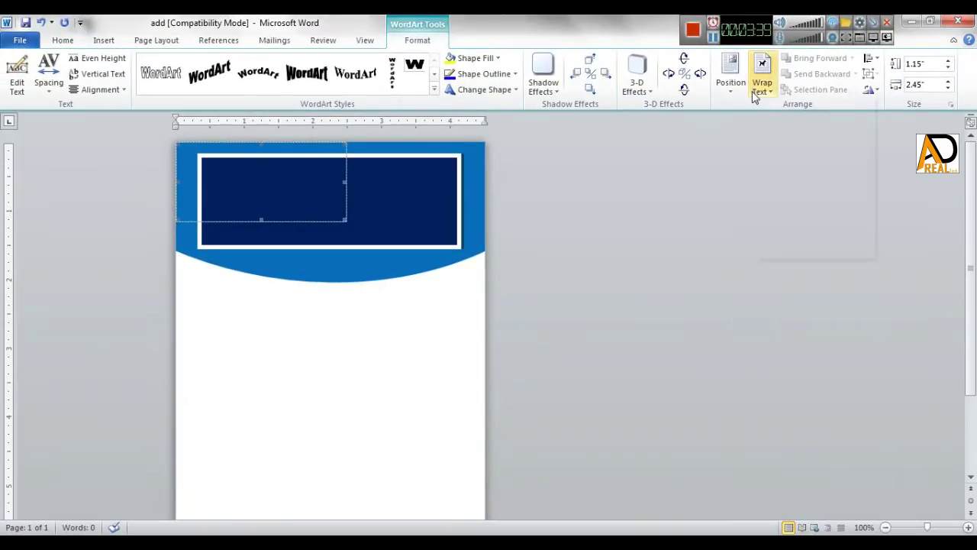
Step: Set the NOBEL ACADEMY title to float In Front of Text with centered alignment
click(760, 87)
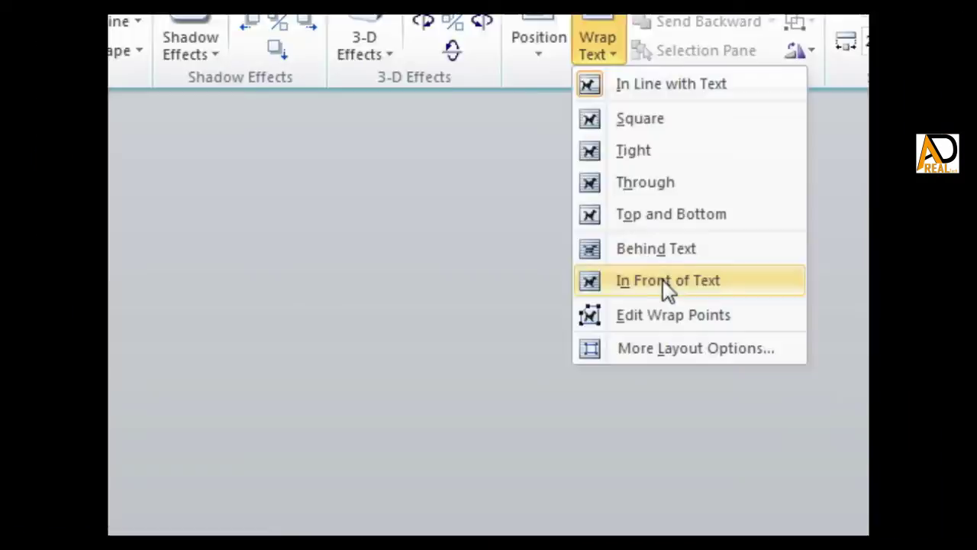
click(802, 216)
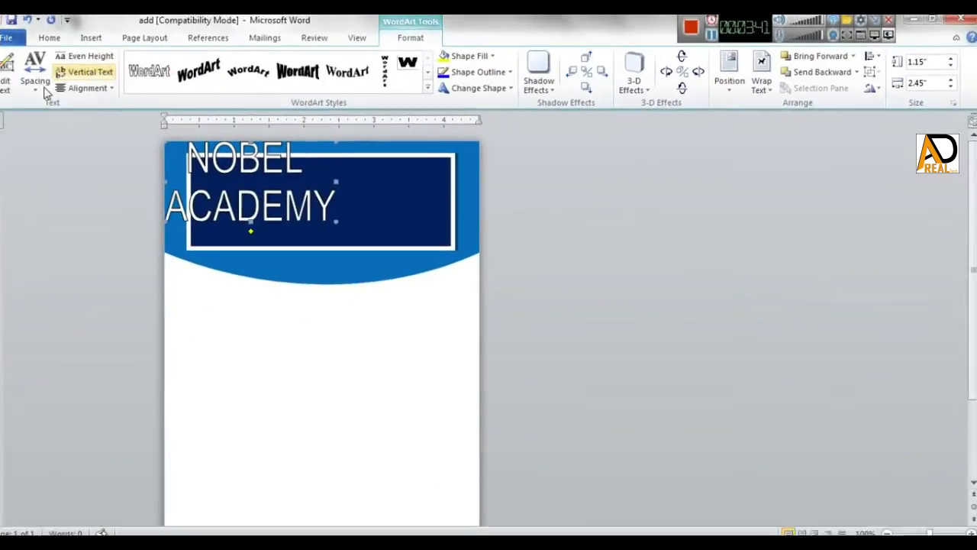
click(87, 88)
click(84, 121)
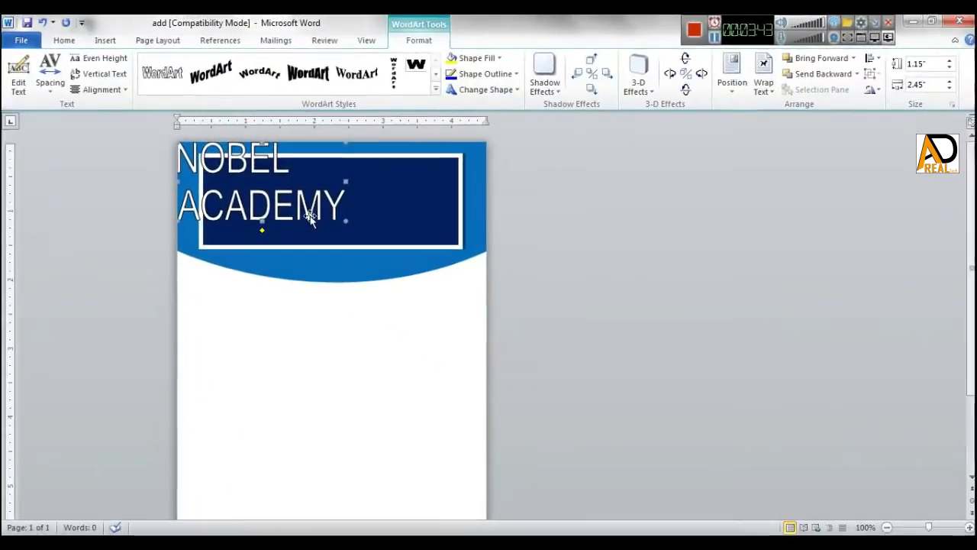
Step: Move the title into the navy header box and resize it to 0.89" by 2.28"
drag(371, 223, 414, 225)
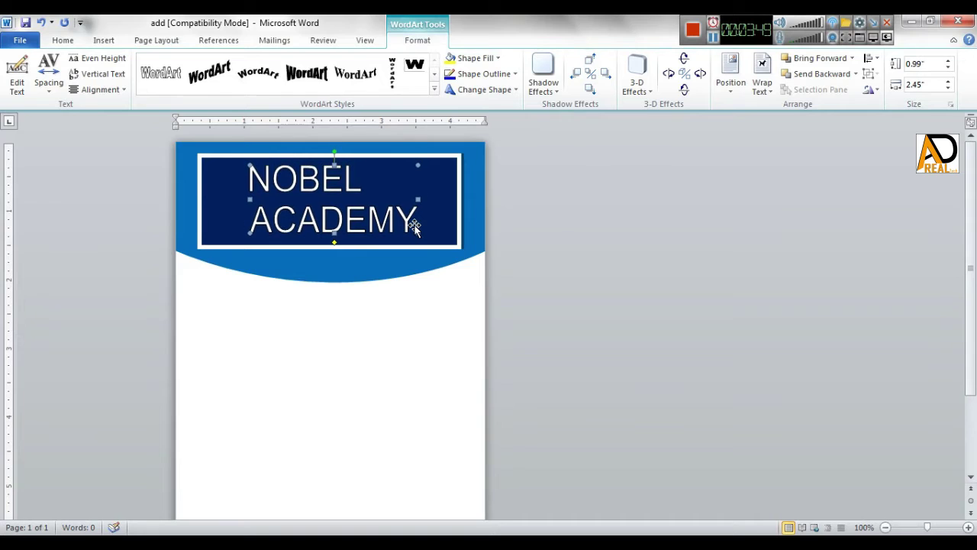
key(Right)
key(Right)
key(Right)
key(Right)
key(Right)
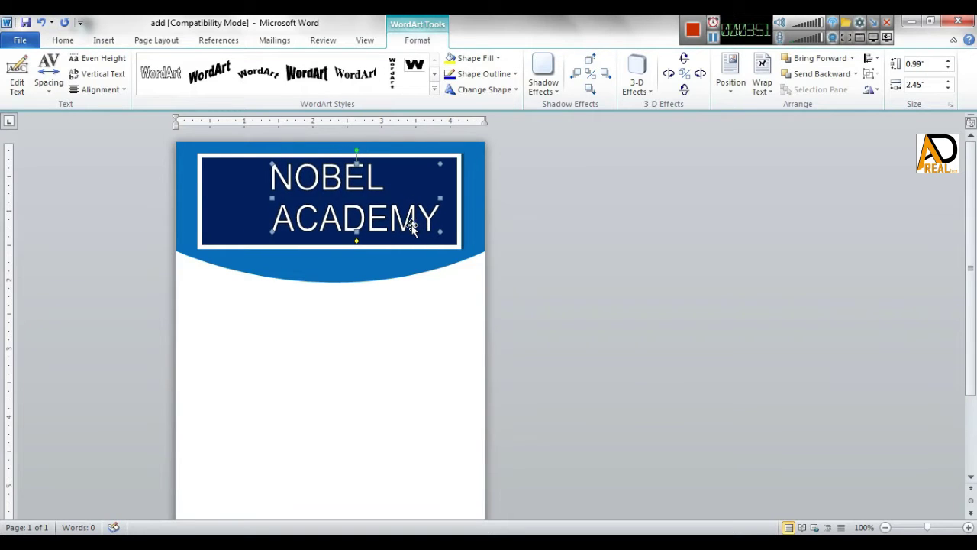
drag(280, 198, 283, 198)
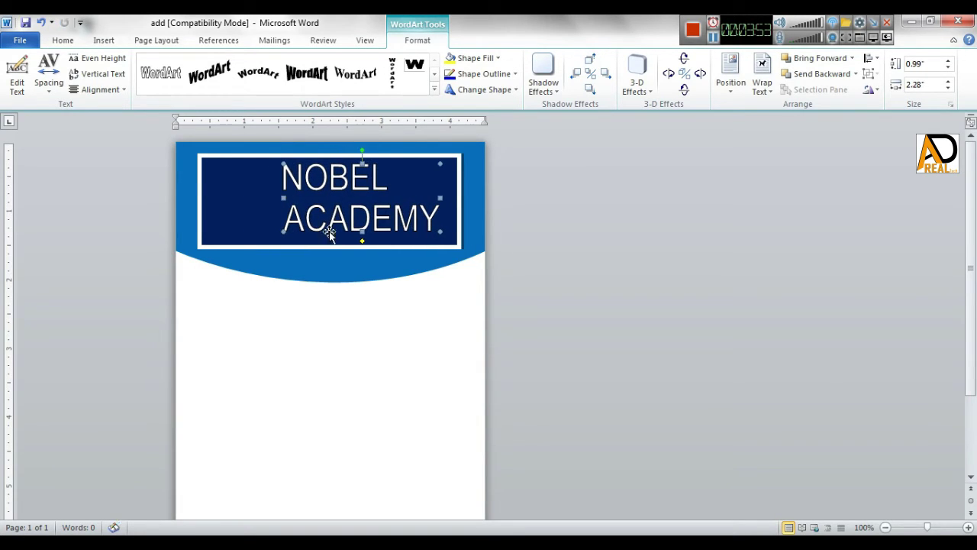
drag(363, 229, 362, 223)
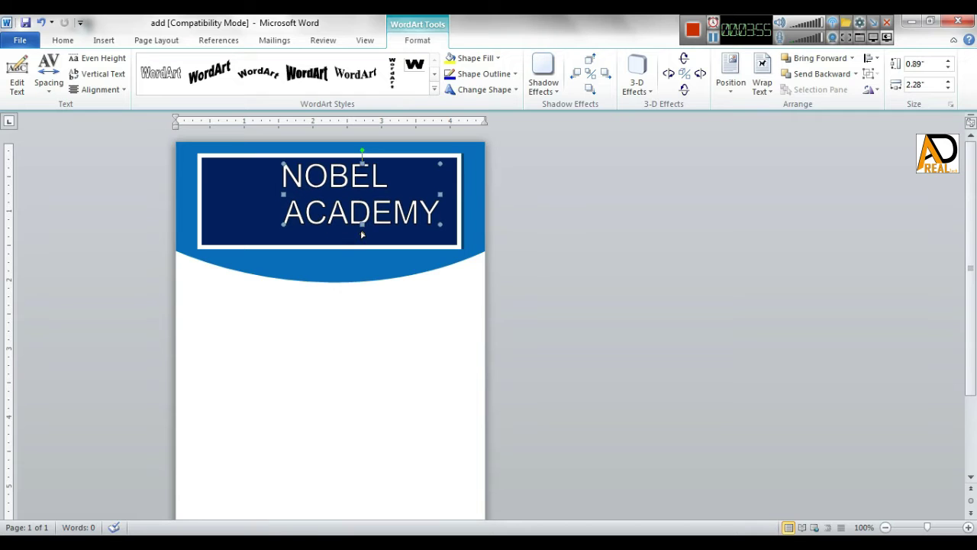
key(Right)
key(Right)
key(Right)
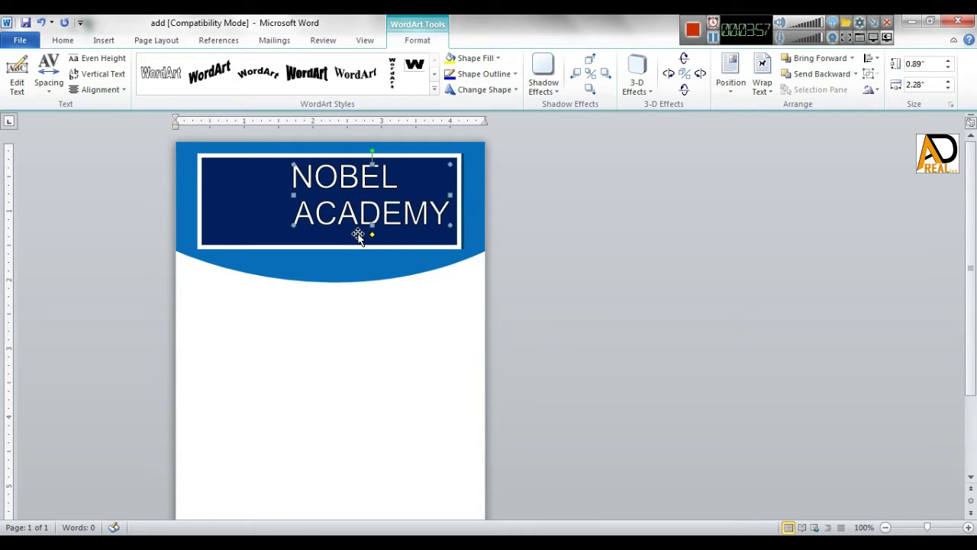
Step: Make the NOBEL ACADEMY WordArt text bold and nudge it slightly right
click(48, 74)
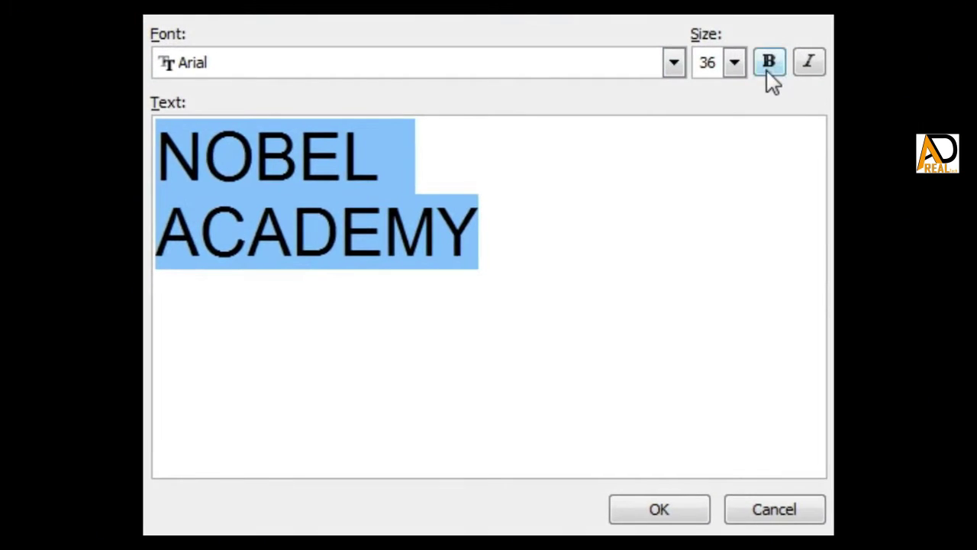
click(770, 63)
click(660, 509)
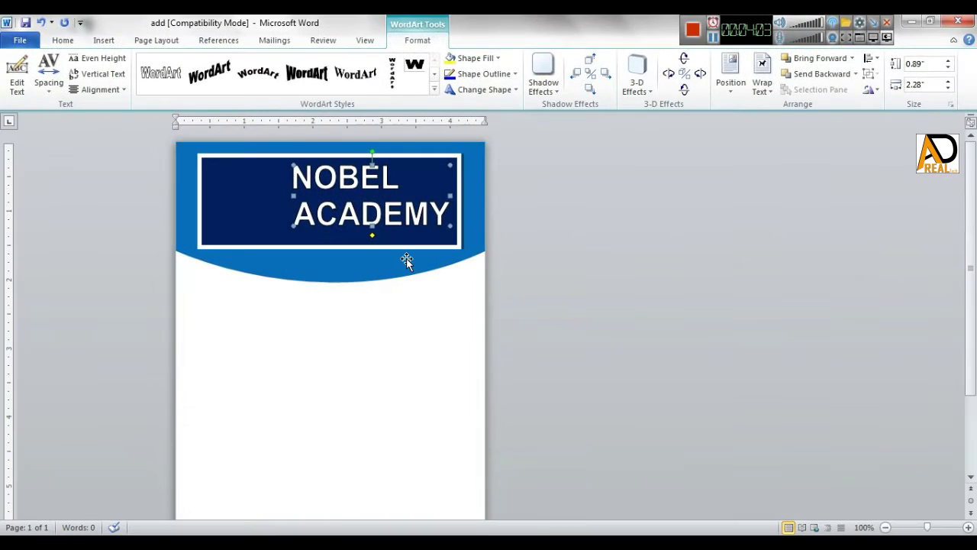
key(Right)
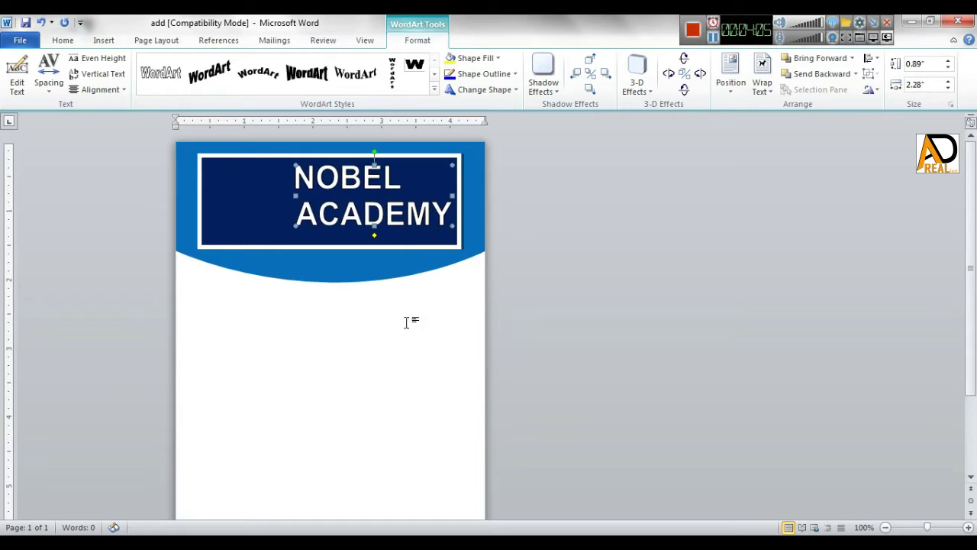
Step: Insert a new WordArt reading 'Secondary School'
click(323, 374)
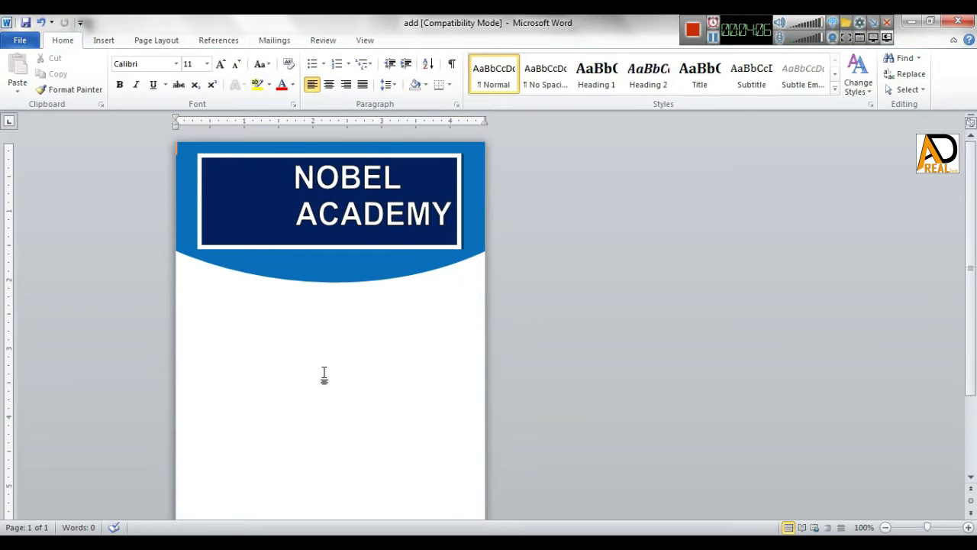
click(104, 41)
click(661, 73)
click(675, 115)
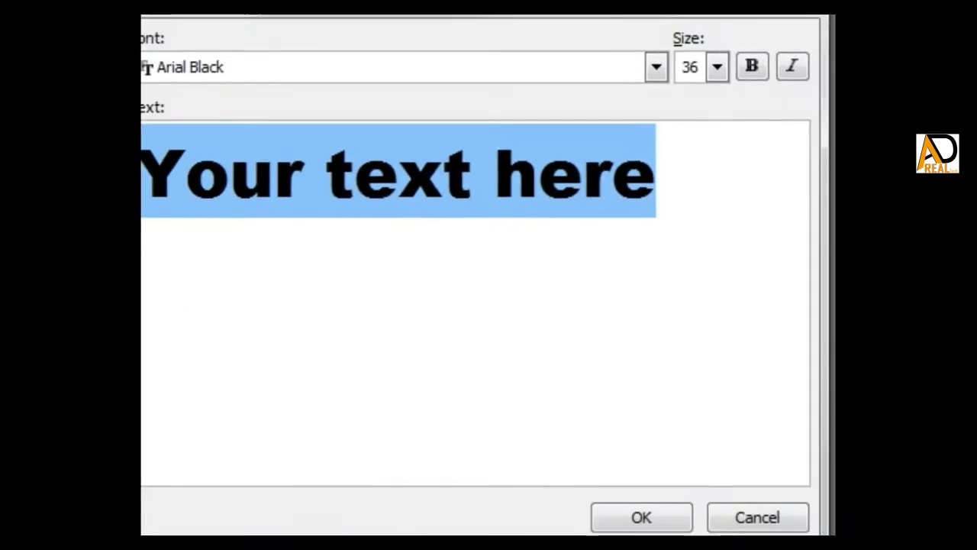
key(BackSpace)
text(sE)
key(BackSpace)
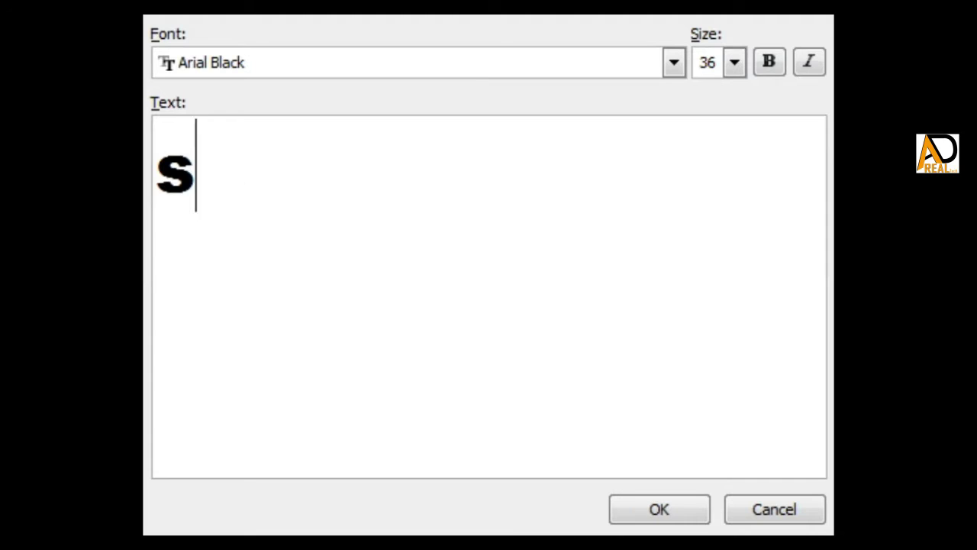
key(BackSpace)
text(Seco)
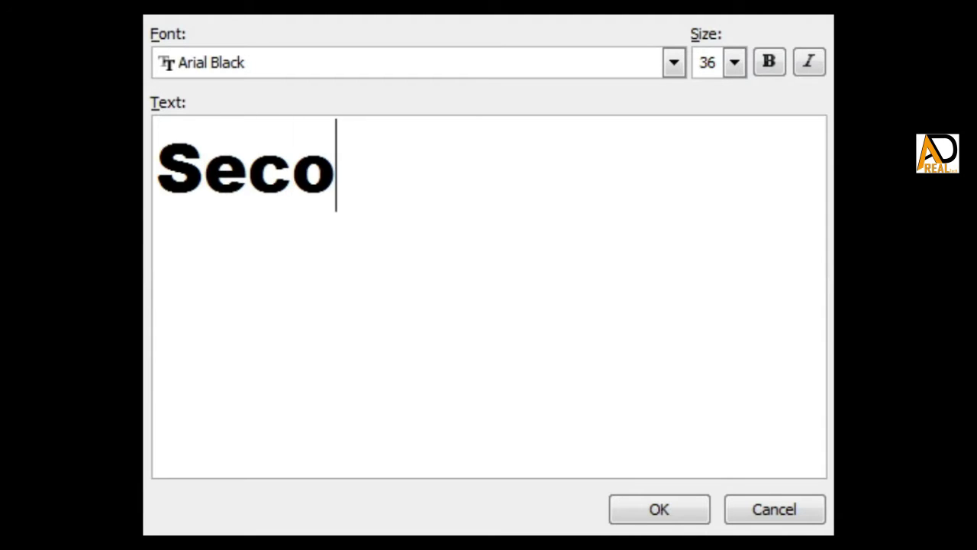
text(dar)
key(BackSpace)
key(BackSpace)
key(BackSpace)
text(ndary Sch)
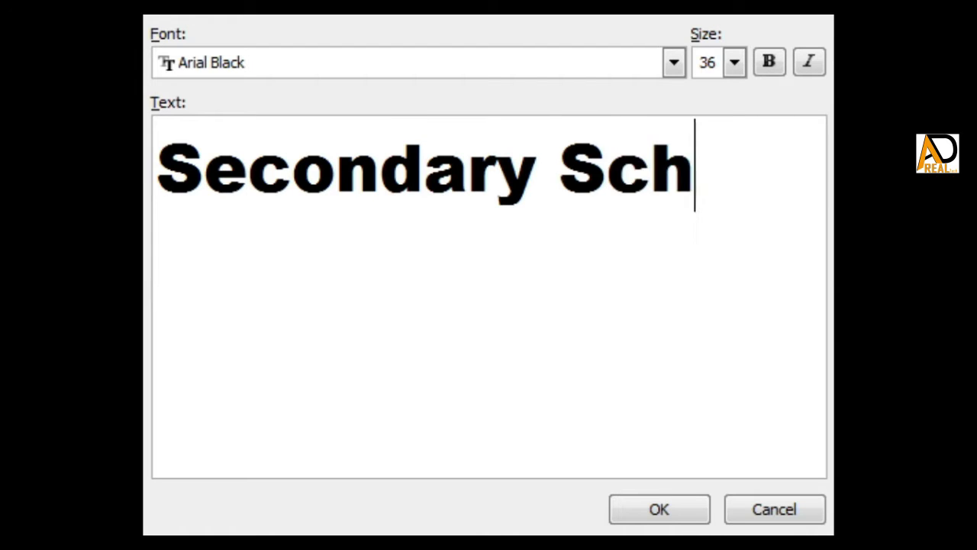
text(ool)
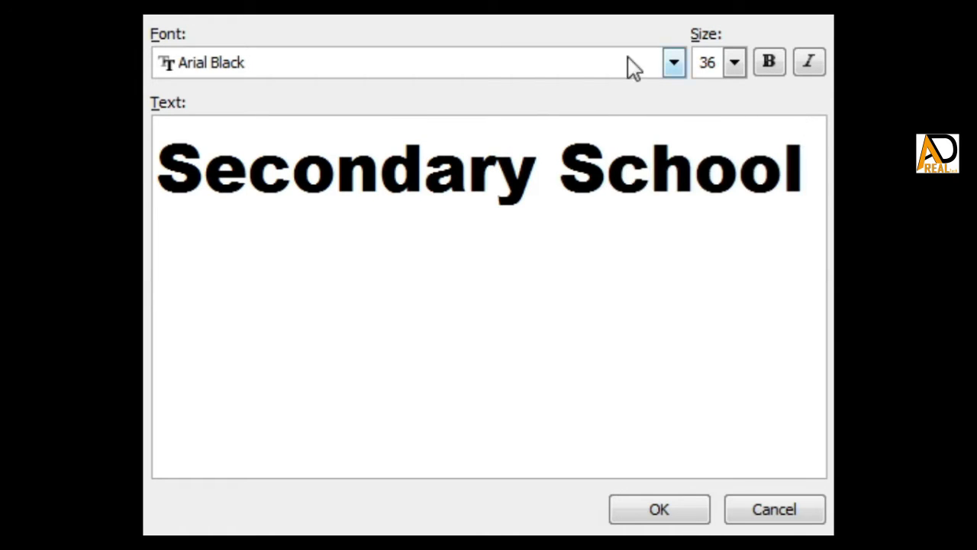
Step: Set the Secondary School text to Arial, size 12
click(673, 64)
click(389, 187)
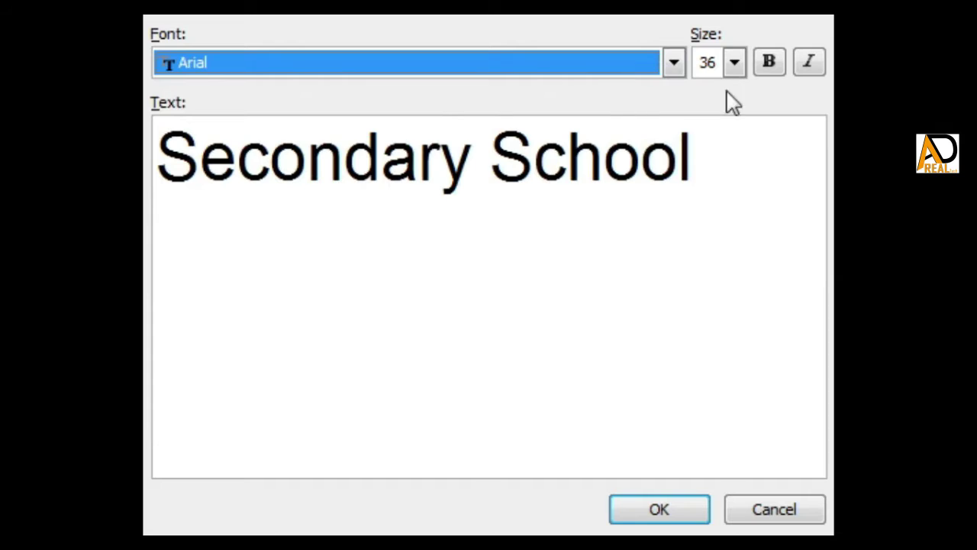
click(734, 63)
click(708, 115)
click(657, 514)
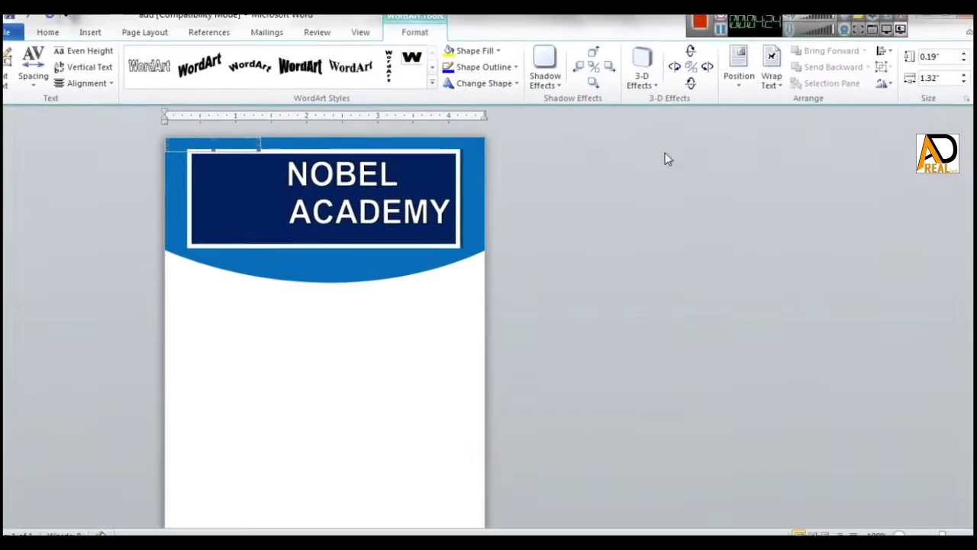
Step: Float Secondary School in front of text and move it just below ACADEMY
click(771, 74)
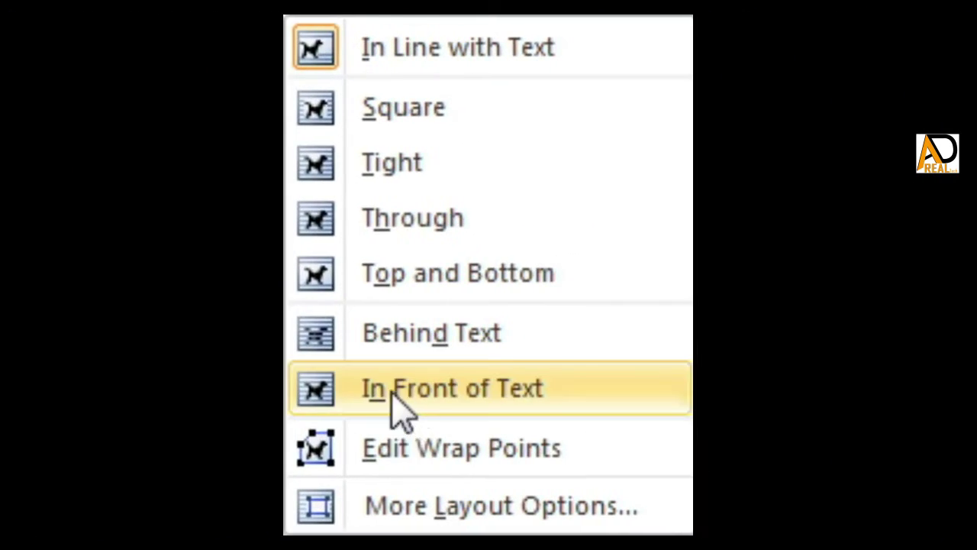
click(402, 410)
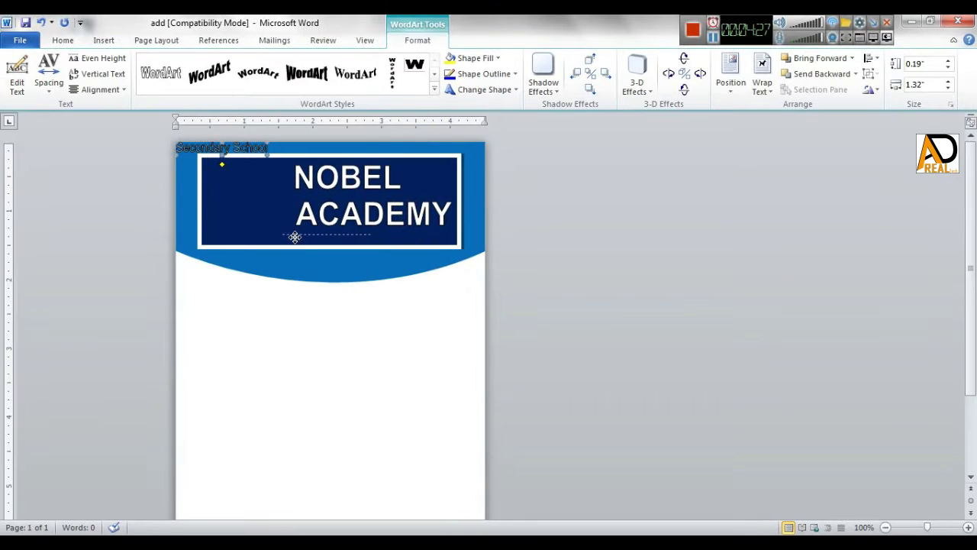
drag(308, 233, 310, 233)
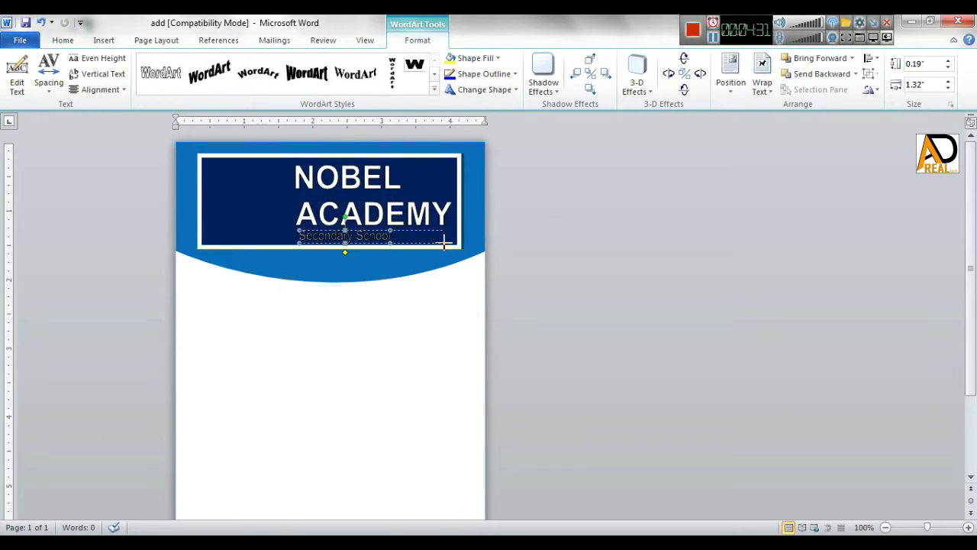
drag(444, 242, 449, 244)
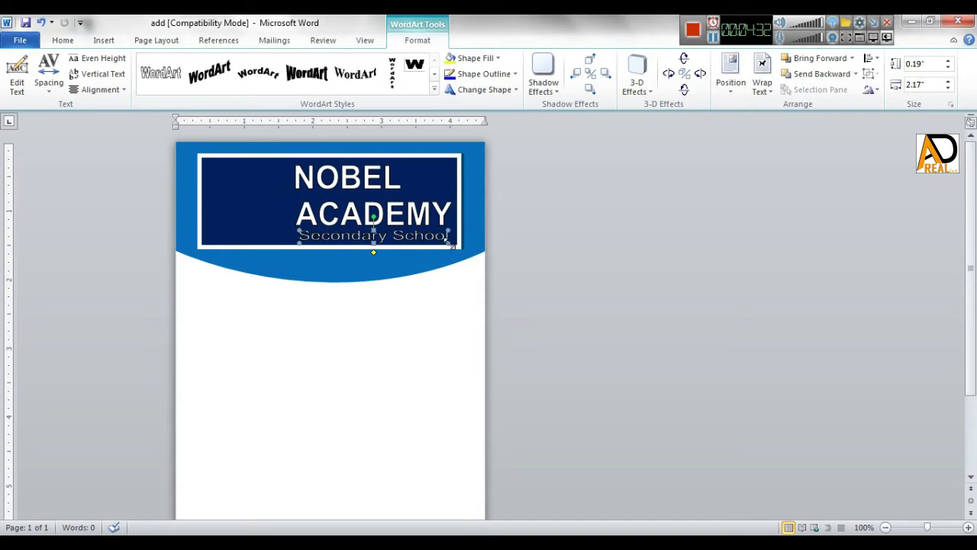
Step: Resize Secondary School to 0.25" by 1.95" and set its outline to No Outline
click(480, 74)
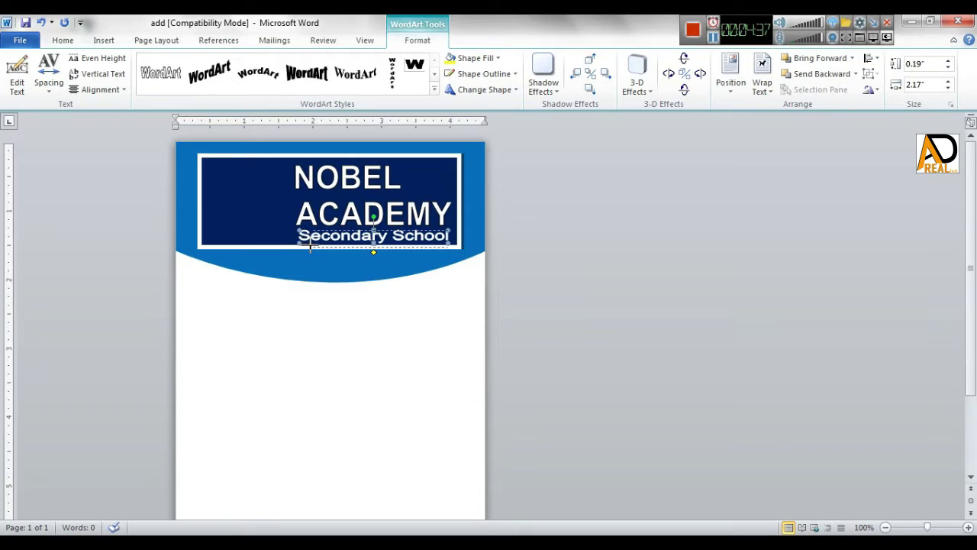
drag(310, 246, 341, 239)
click(471, 58)
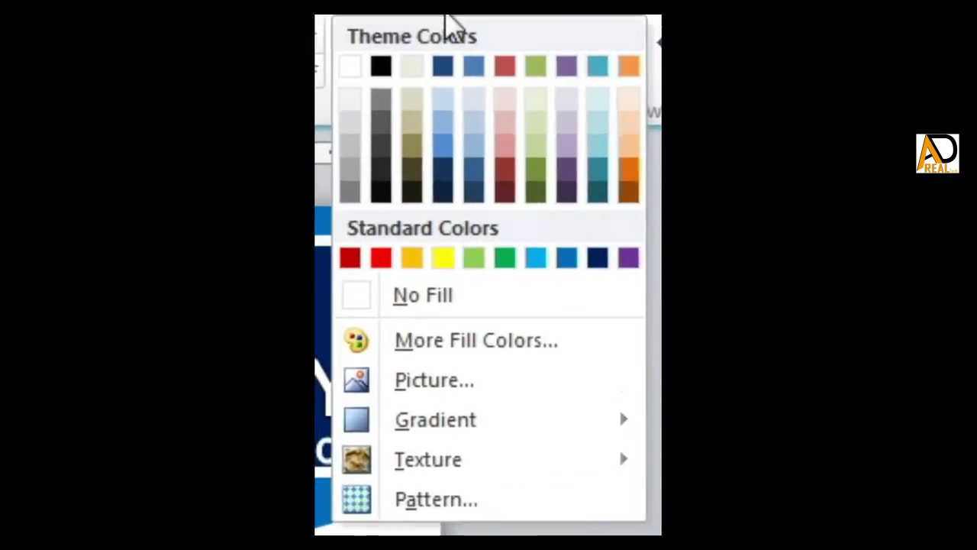
click(481, 73)
click(424, 293)
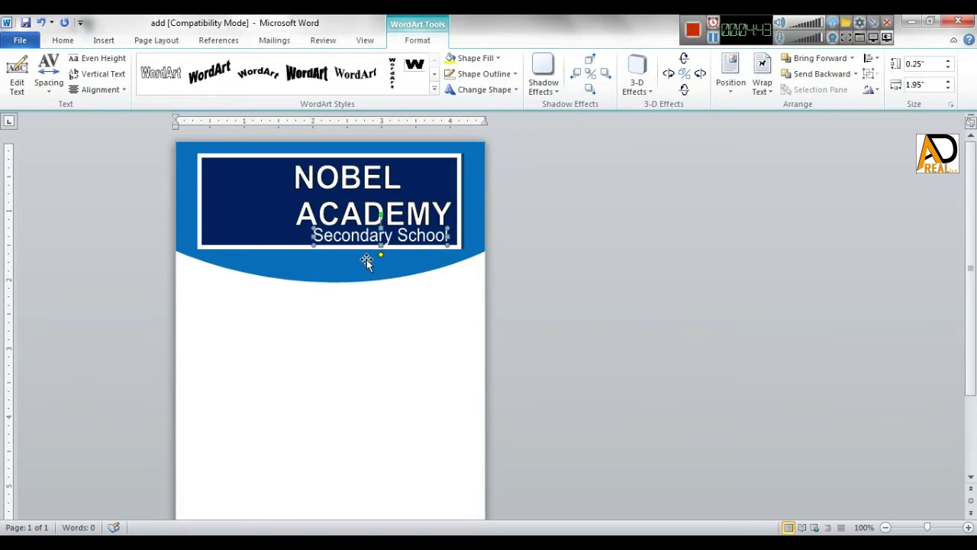
key(Left)
key(Left)
key(Left)
click(356, 299)
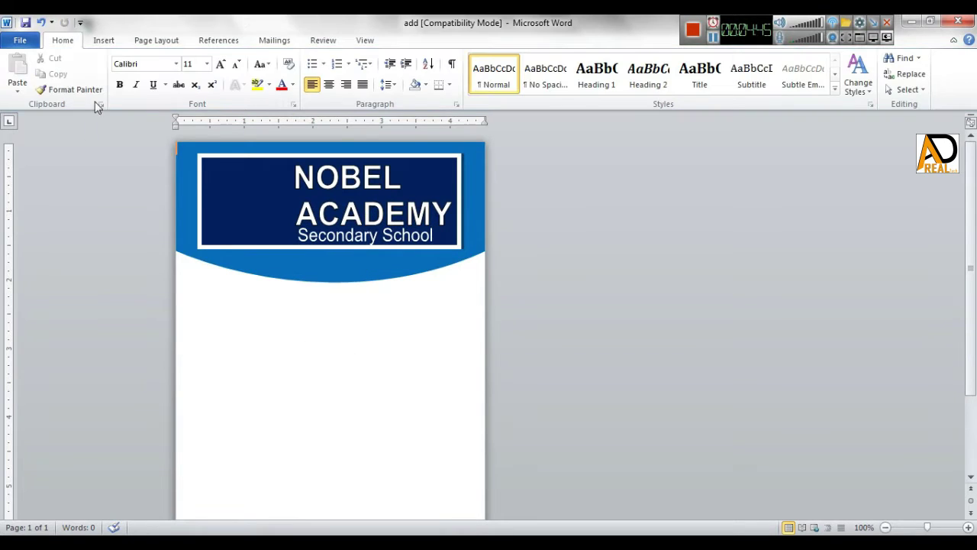
Step: Insert a first-style WordArt reading 'ADMISSION OPEN'
click(103, 40)
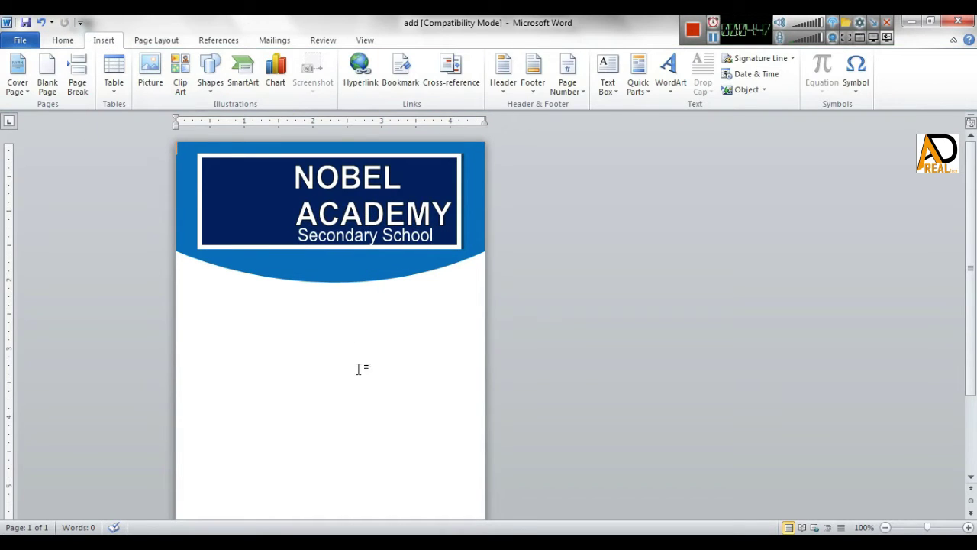
scroll(429, 273, down, 3)
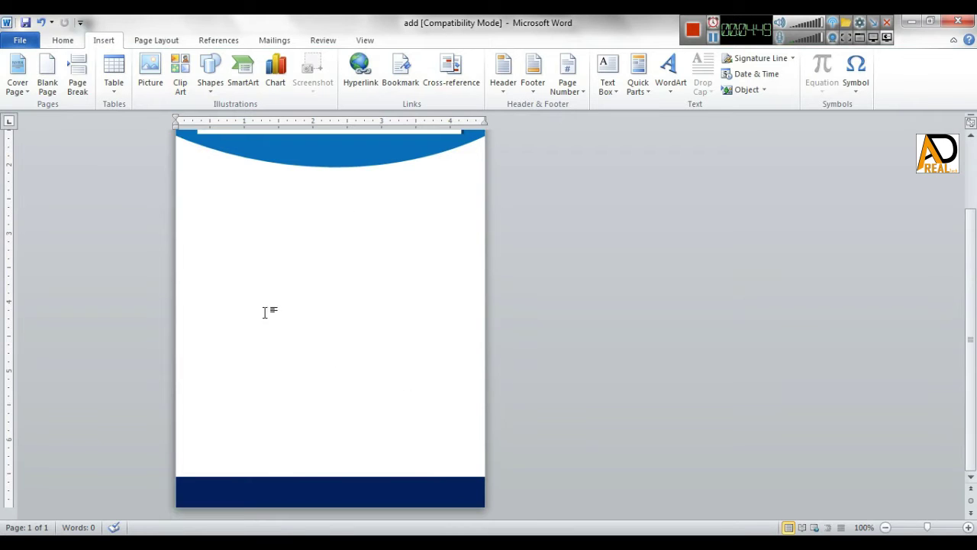
click(670, 72)
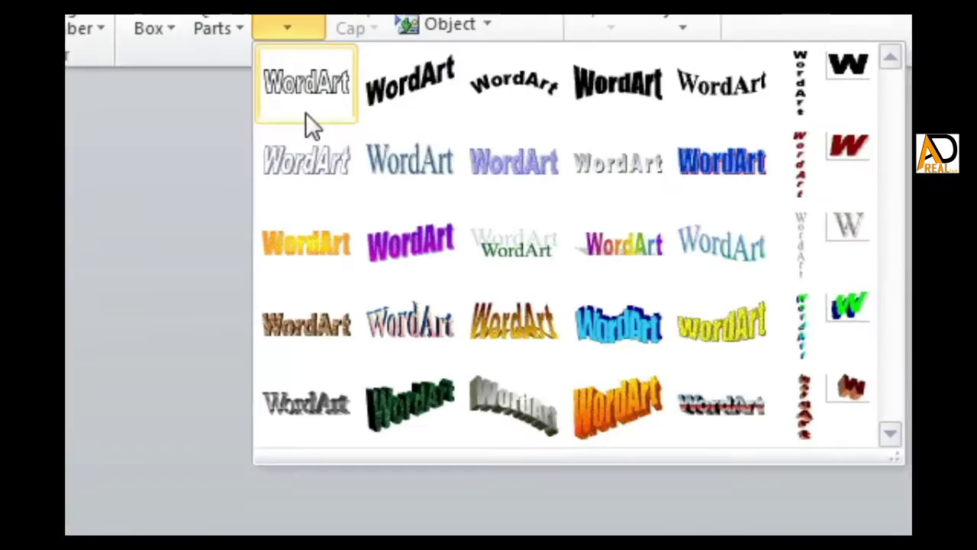
click(305, 113)
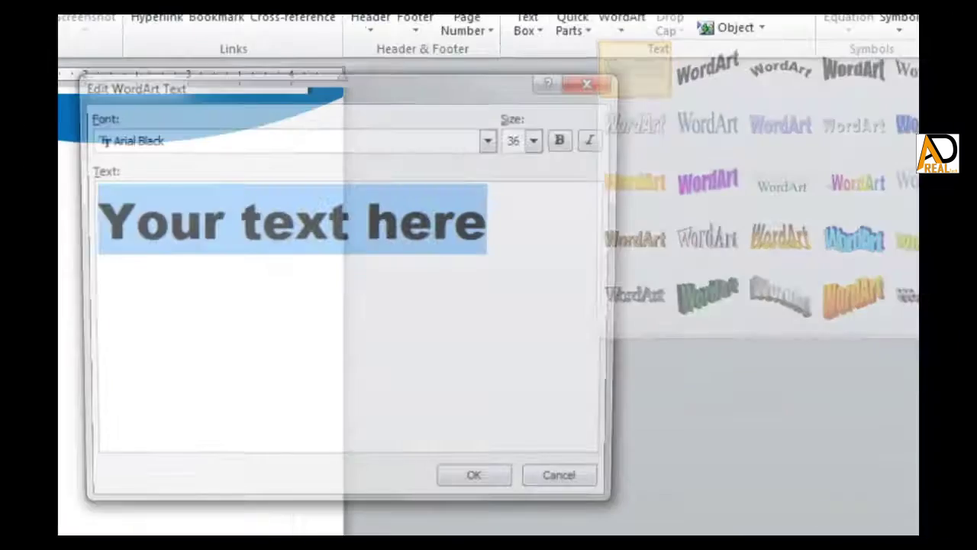
key(Delete)
text(a)
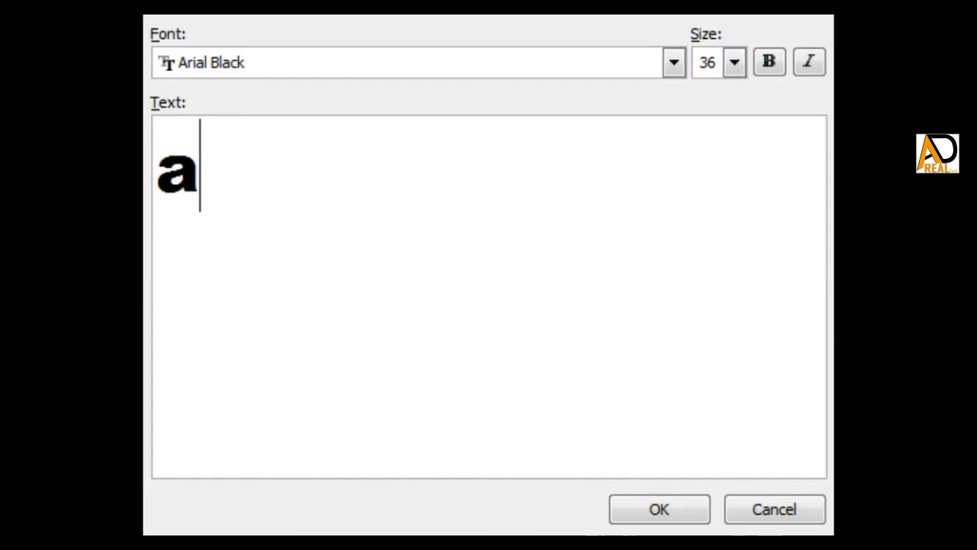
key(BackSpace)
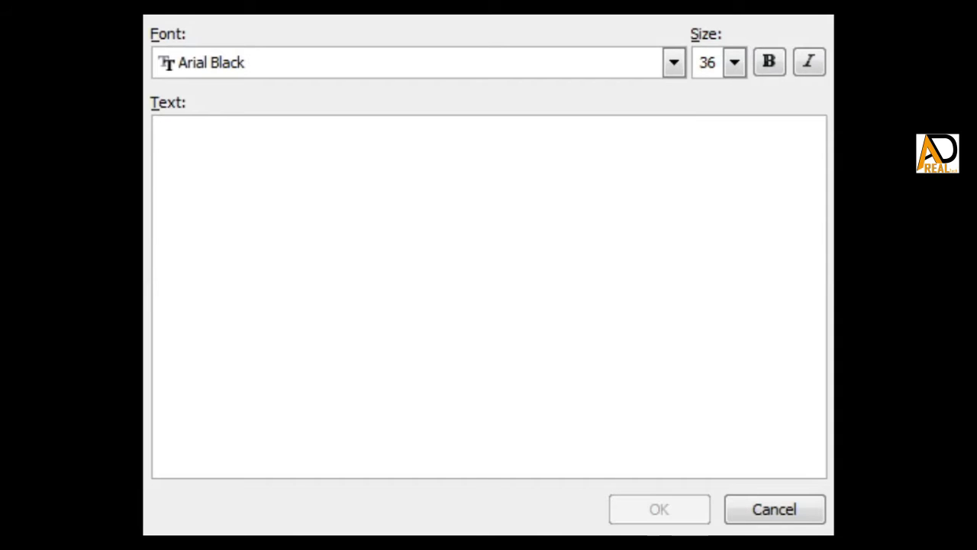
text(ADM)
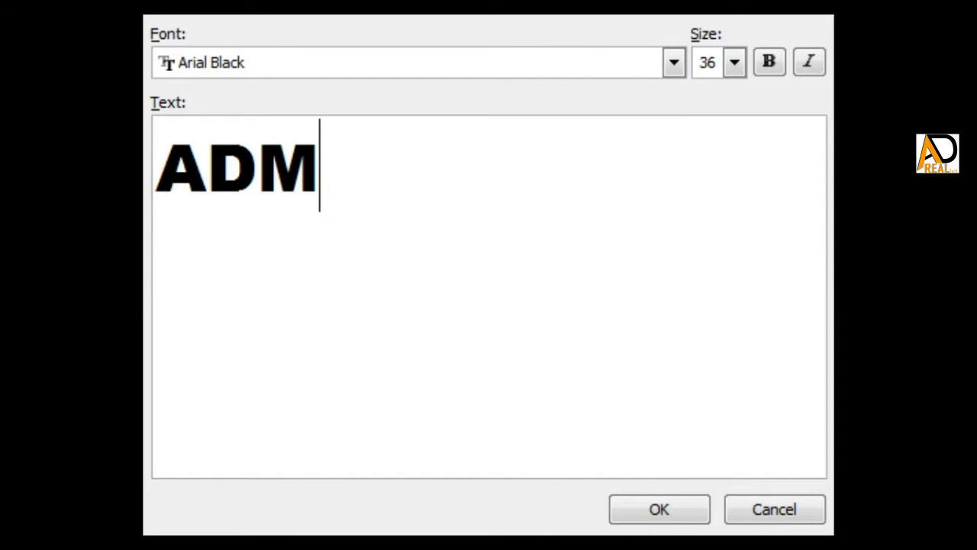
text(ISSION OP)
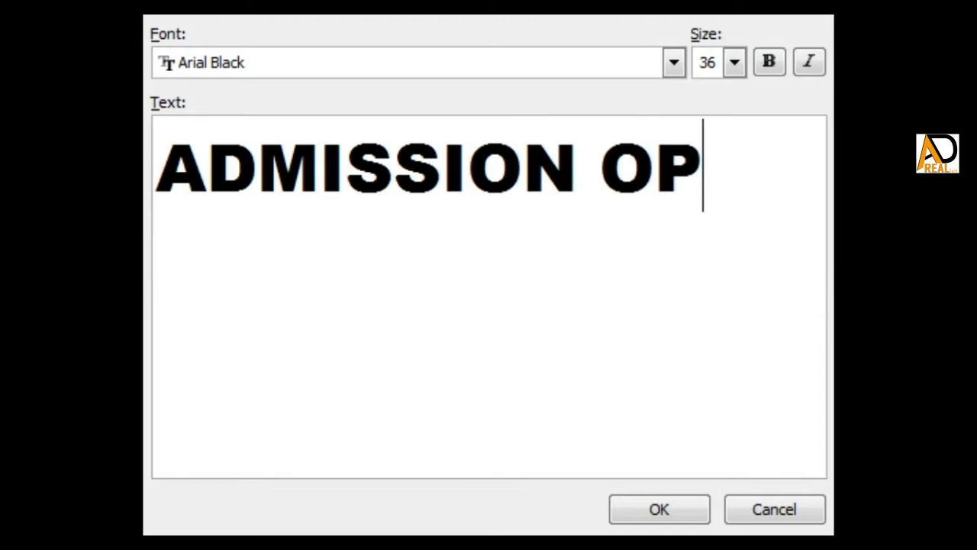
text(EN)
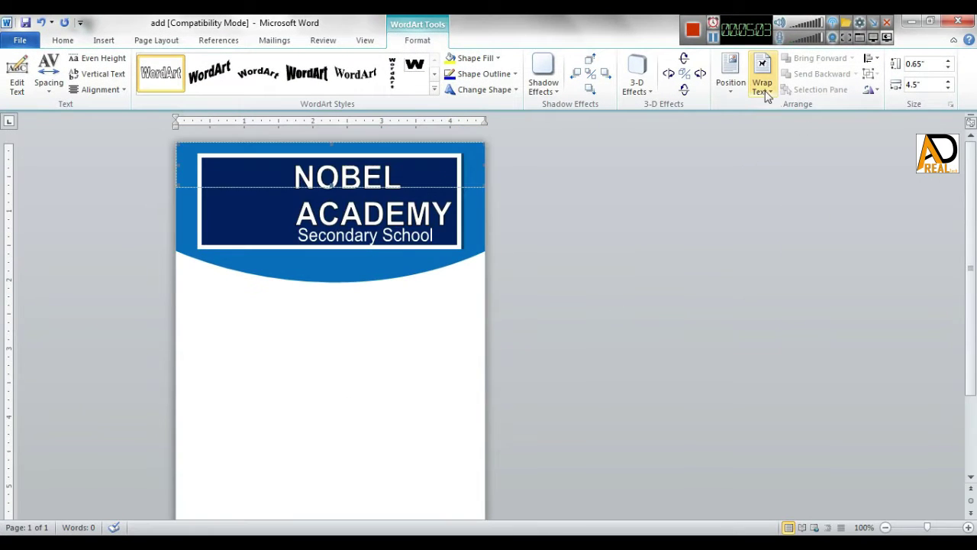
Step: Float ADMISSION OPEN in front of text, centred below the header, and make it taller
click(762, 81)
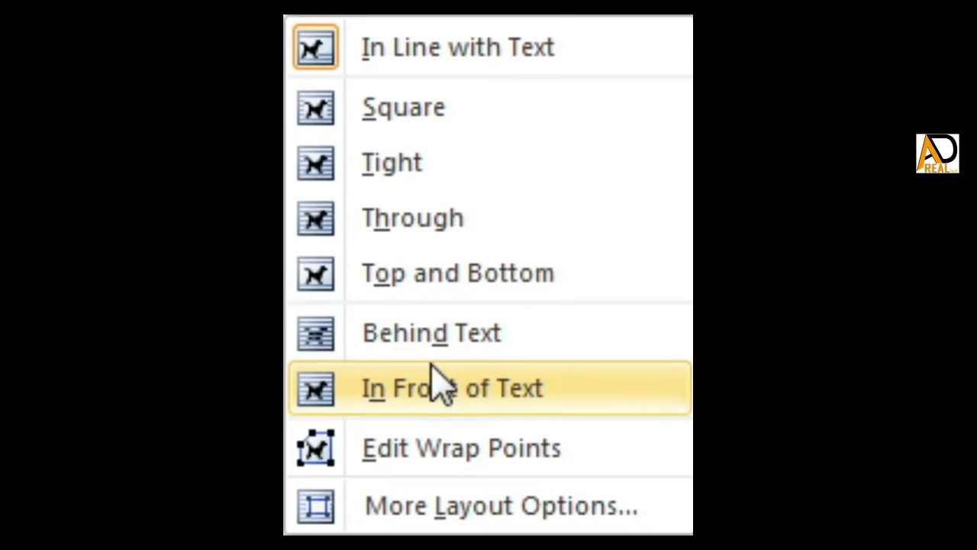
click(441, 385)
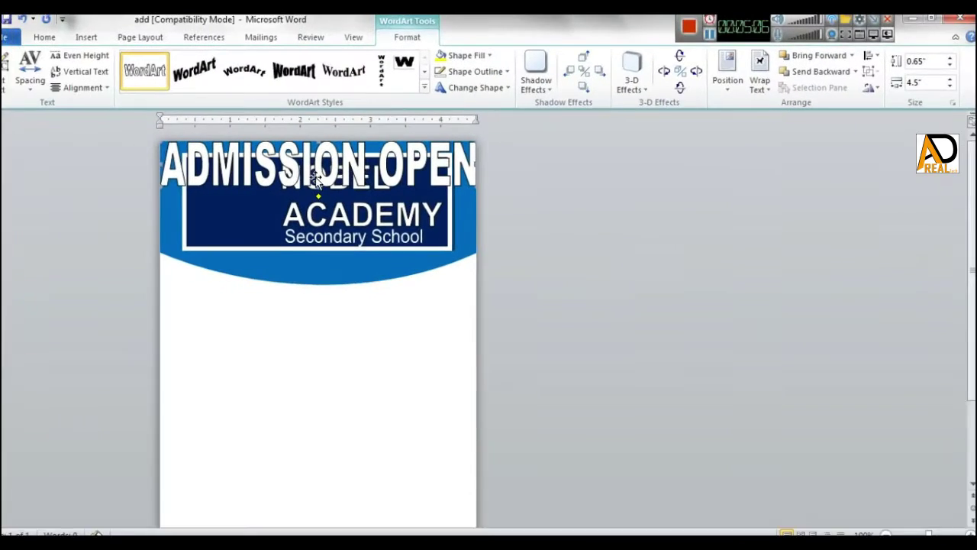
drag(293, 336, 301, 332)
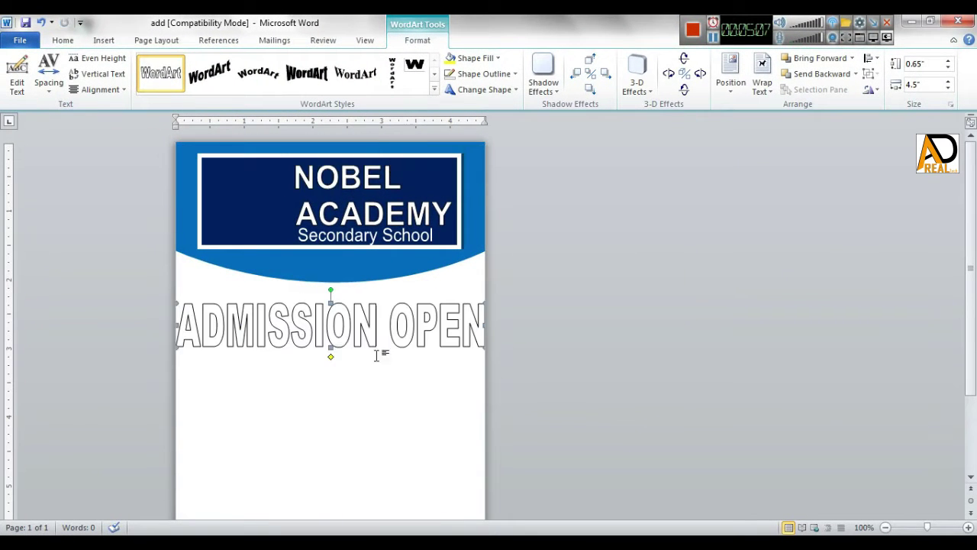
drag(422, 339, 380, 333)
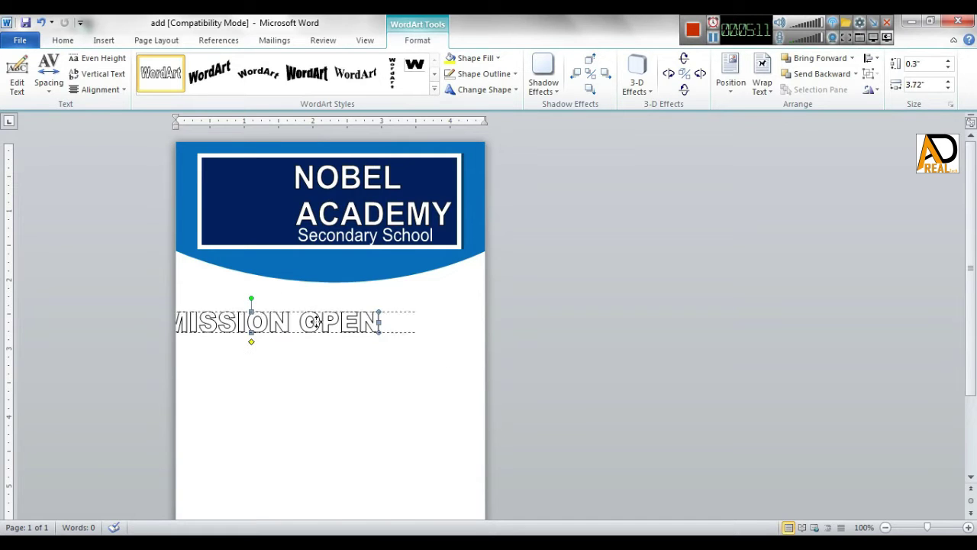
drag(338, 308, 360, 319)
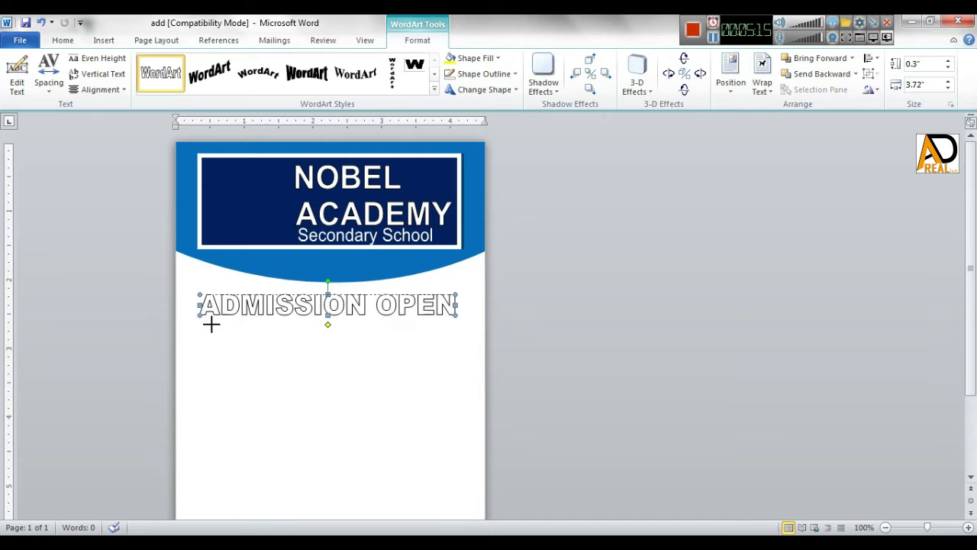
drag(211, 325, 216, 321)
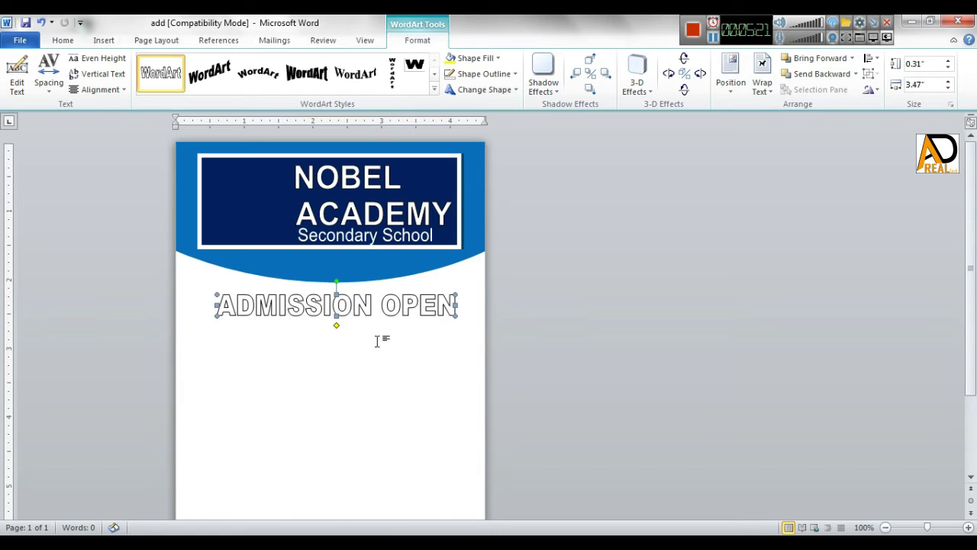
Step: Fill ADMISSION OPEN with dark red and remove its outline
click(473, 58)
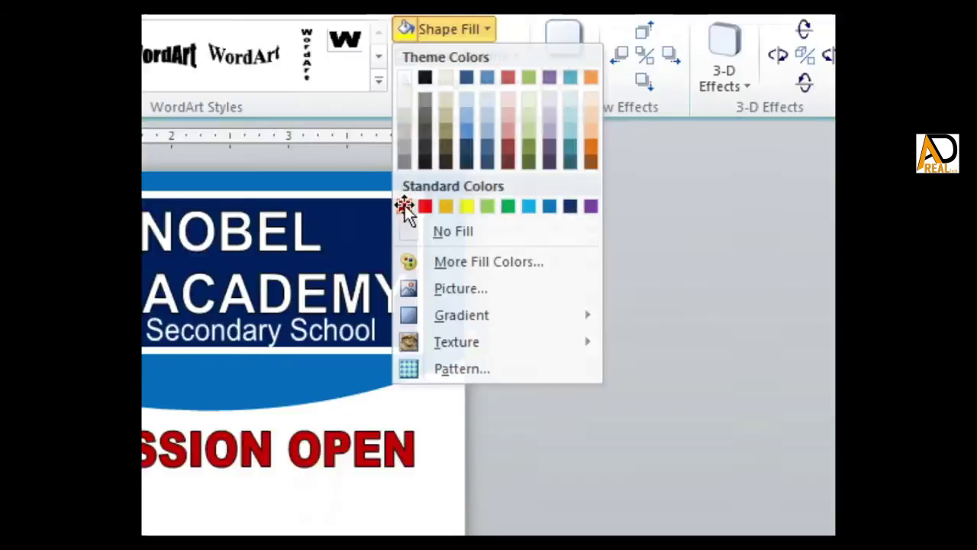
click(405, 206)
click(462, 47)
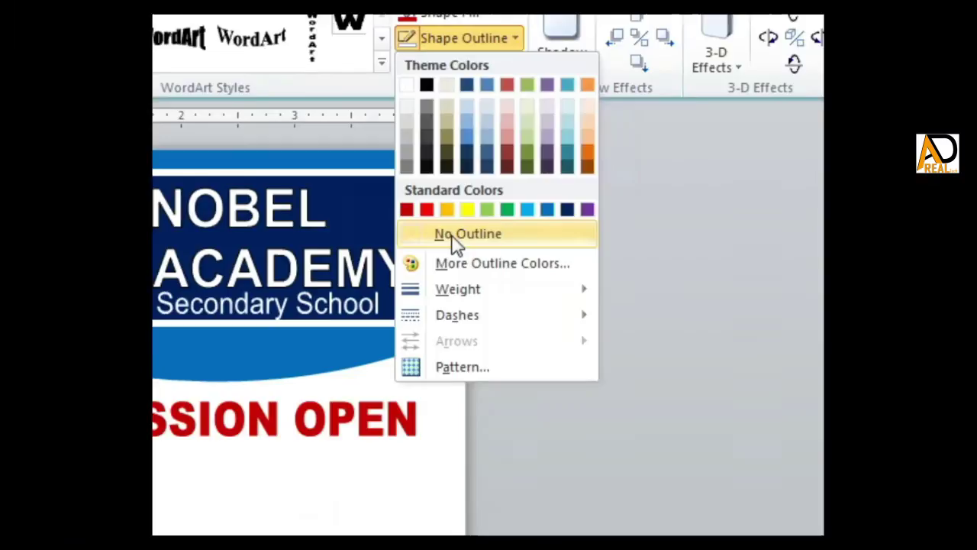
click(456, 236)
scroll(392, 349, down, 3)
scroll(393, 349, up, 3)
click(392, 349)
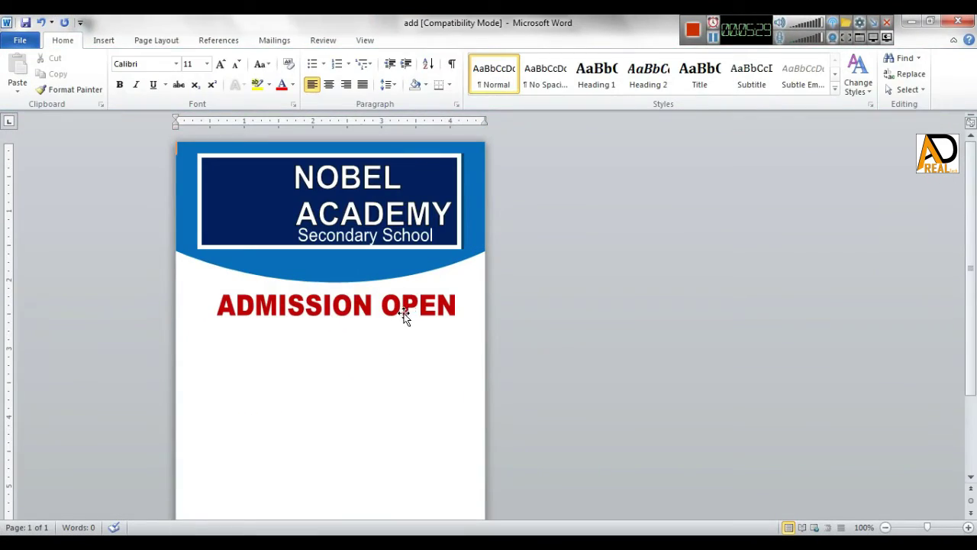
click(402, 312)
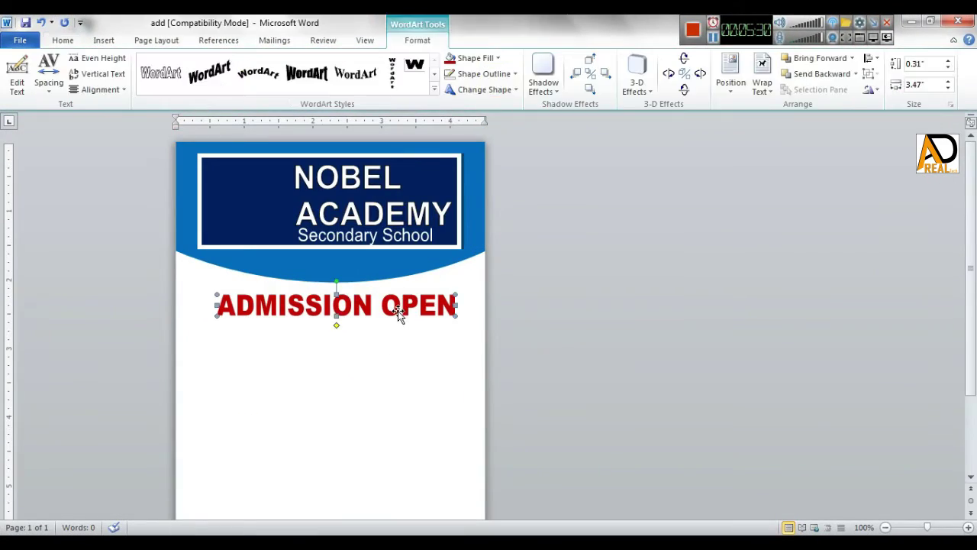
click(435, 371)
scroll(446, 386, down, 3)
Step: Insert a first-style WordArt 'XI' in the Arno Pro Smbd Display font
click(103, 40)
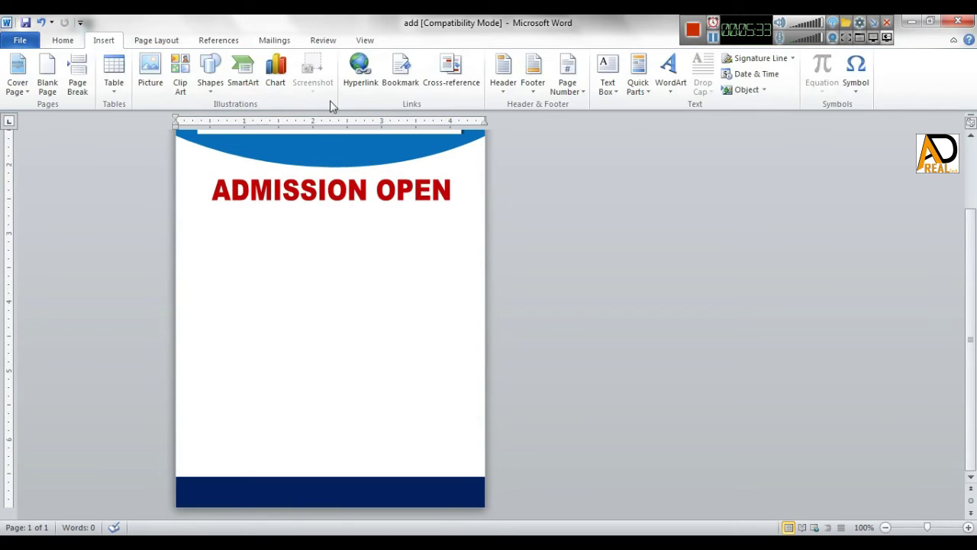
click(671, 70)
click(679, 122)
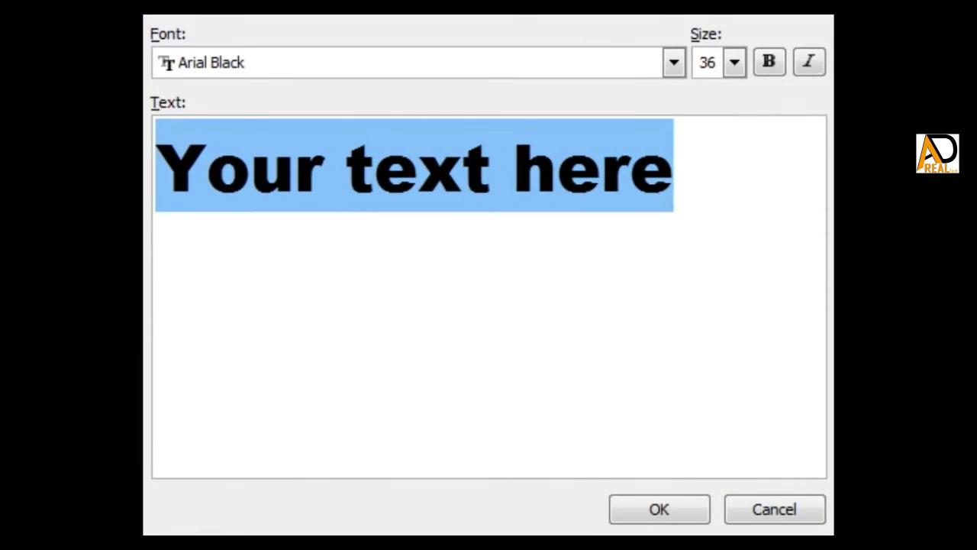
text(SI)
key(BackSpace)
key(BackSpace)
text(X)
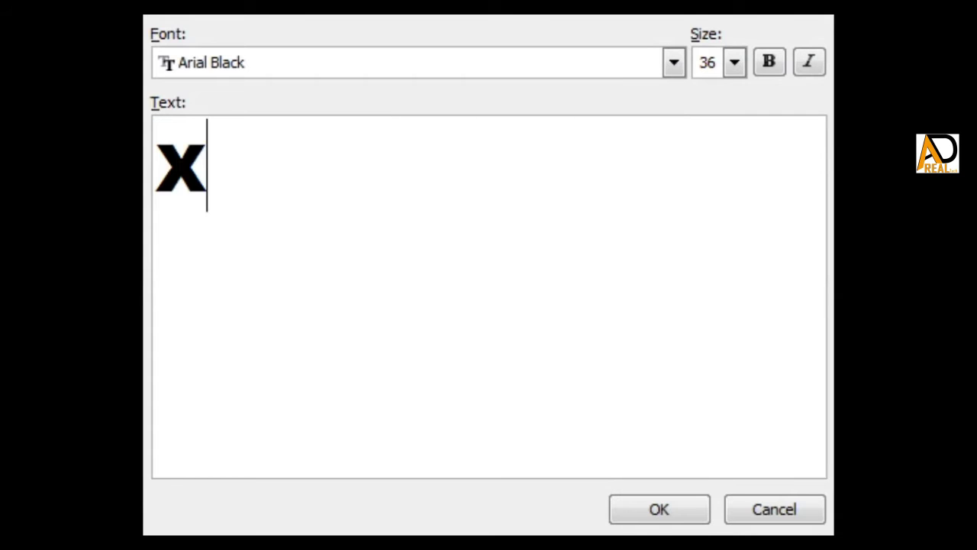
text(I)
click(359, 73)
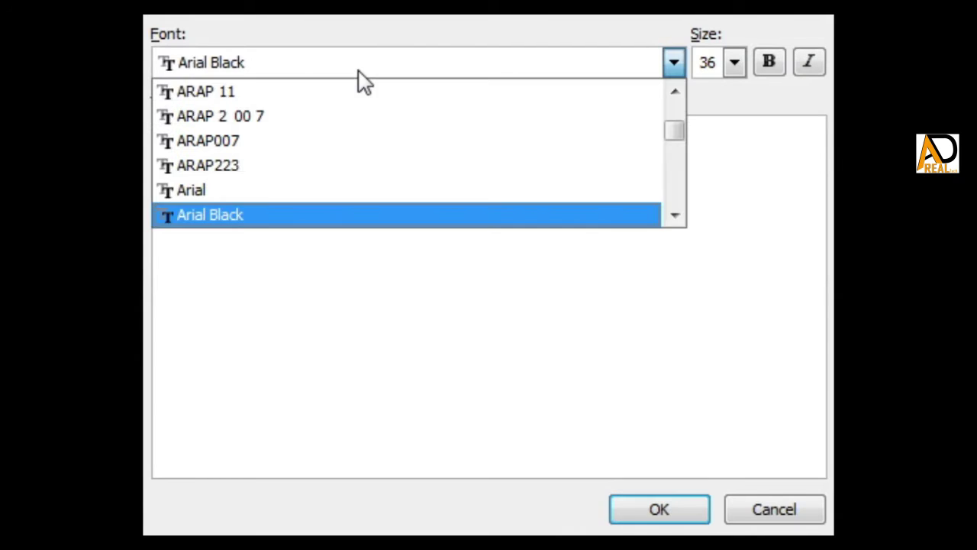
scroll(441, 189, down, 1)
scroll(435, 187, down, 5)
click(416, 164)
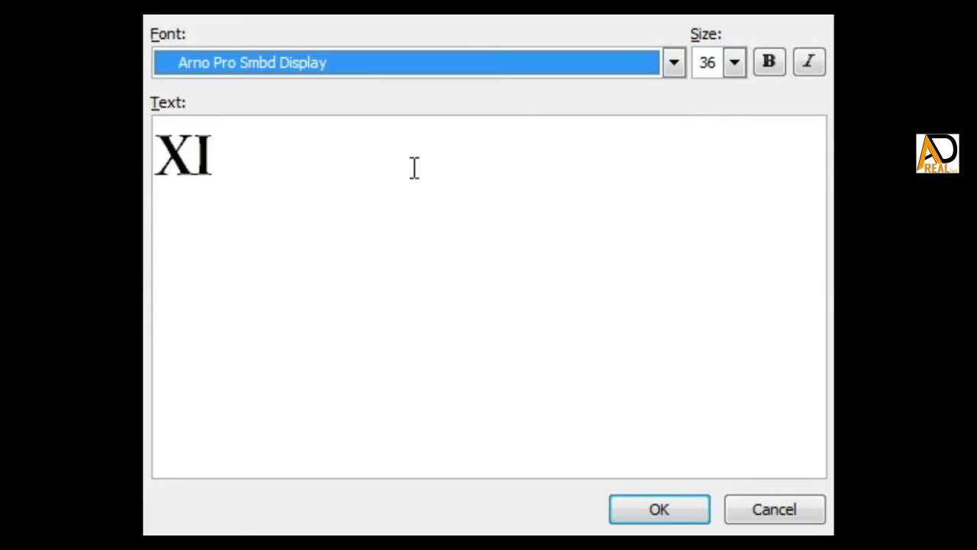
click(309, 177)
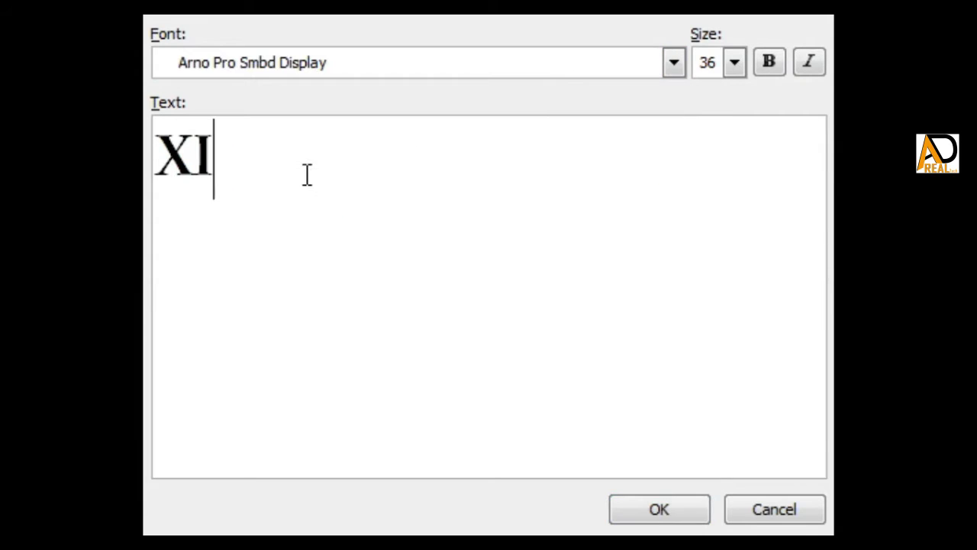
click(706, 516)
Step: Float the XI in front of text, place it below ADMISSION OPEN, and enlarge it
click(762, 80)
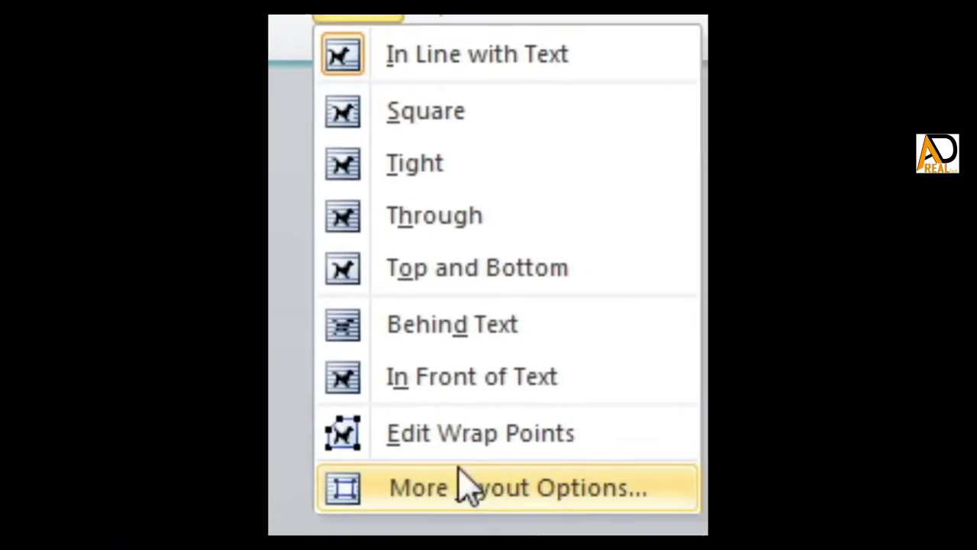
click(798, 214)
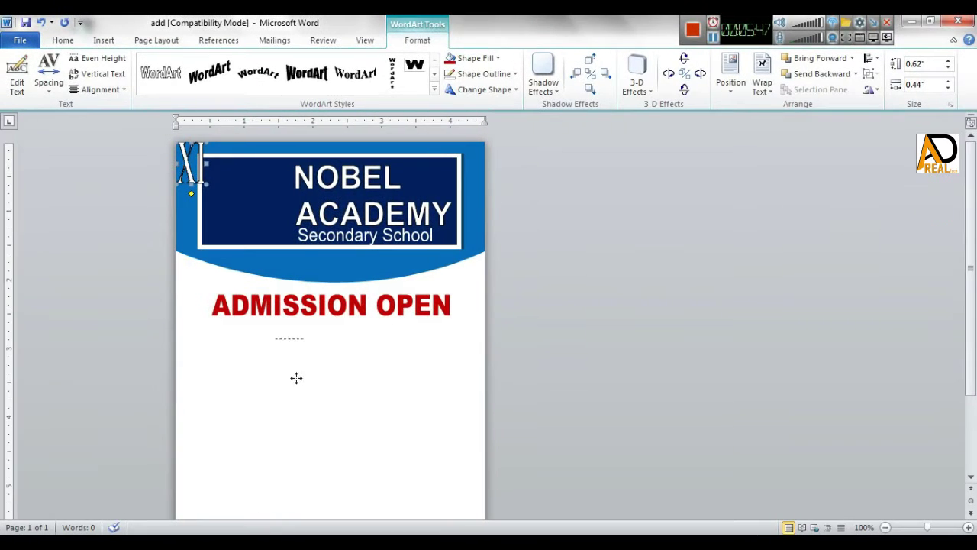
drag(296, 377, 314, 377)
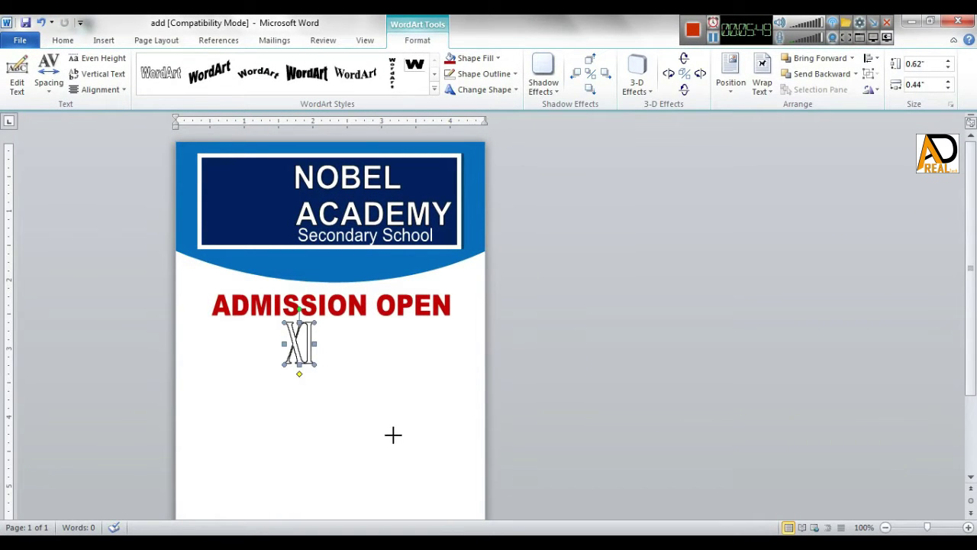
drag(393, 434, 402, 435)
Step: Switch the XI font to Arno Pro Smbd SmText and fill it dark red
click(17, 76)
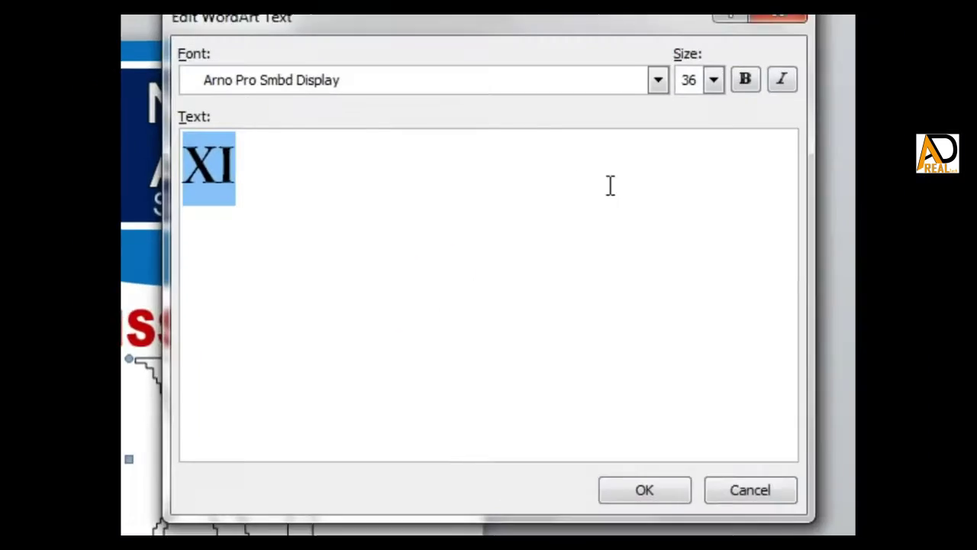
click(526, 61)
click(438, 224)
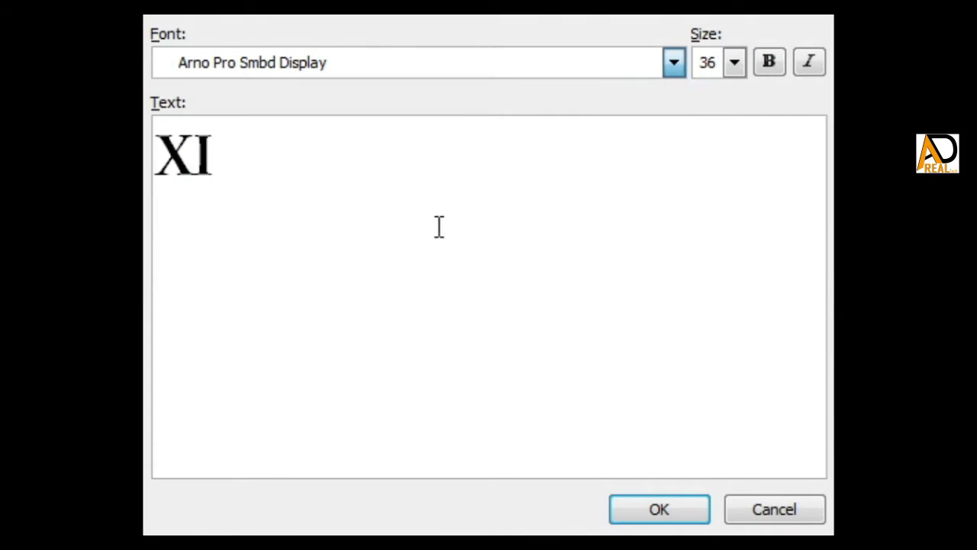
click(467, 71)
click(467, 71)
click(395, 165)
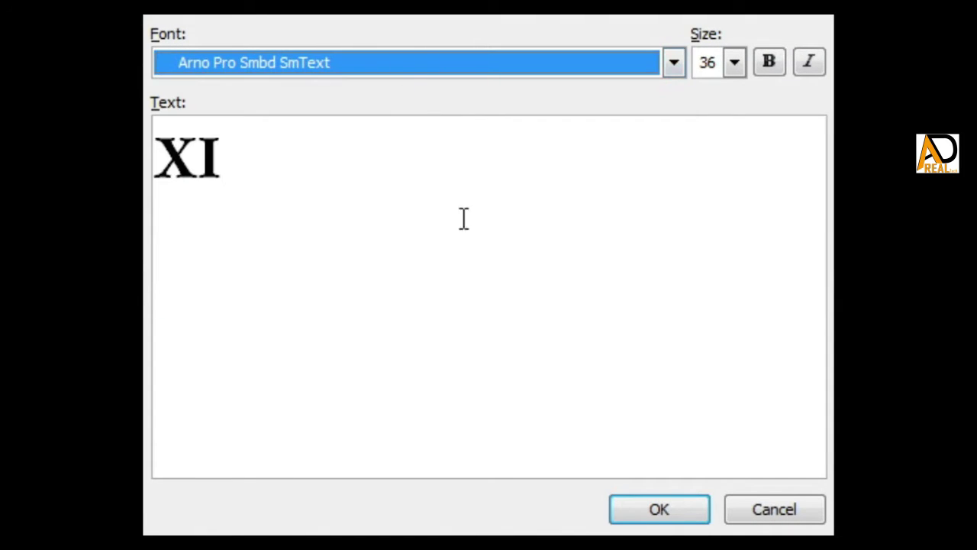
click(661, 513)
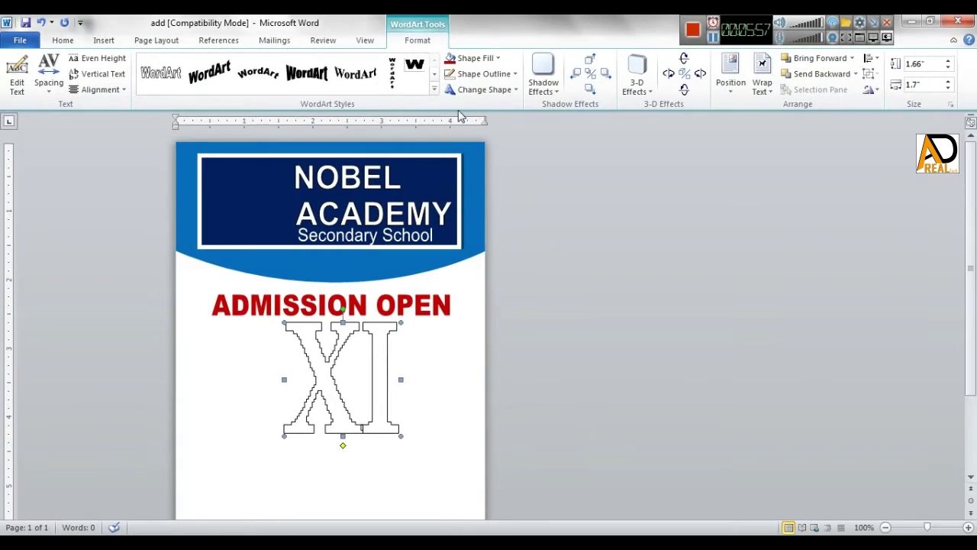
click(475, 58)
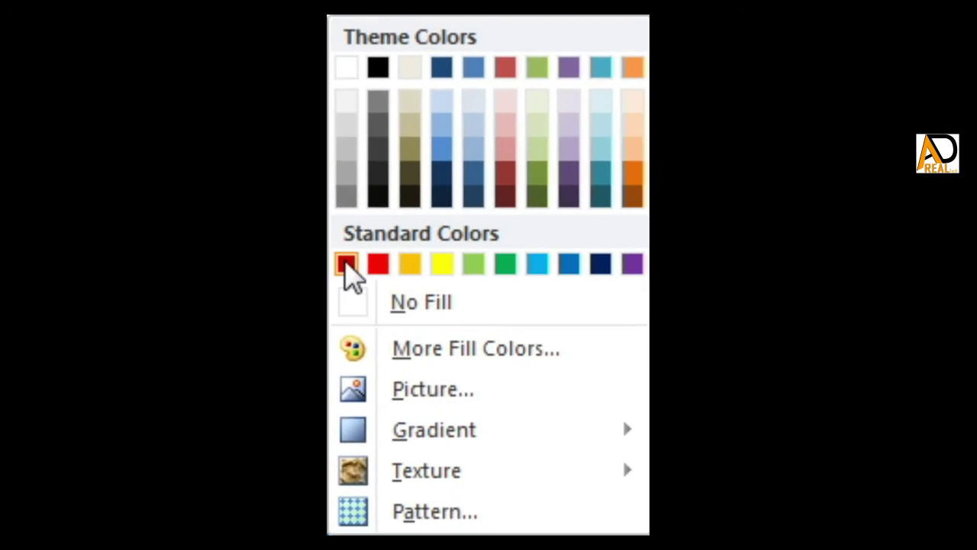
click(346, 269)
Step: Change the XI font to Baskerville Old Face and nudge it left and down
click(18, 72)
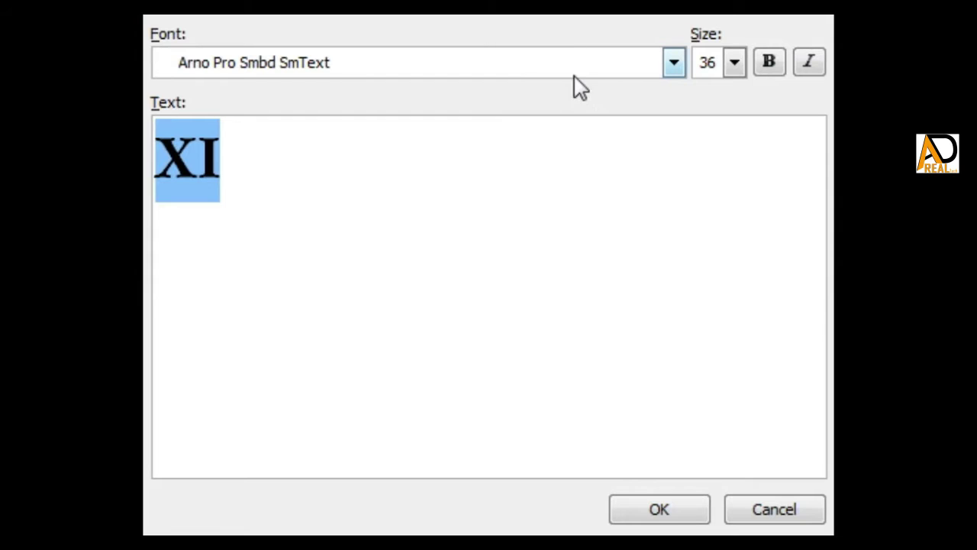
click(574, 68)
scroll(526, 177, down, 2)
click(490, 179)
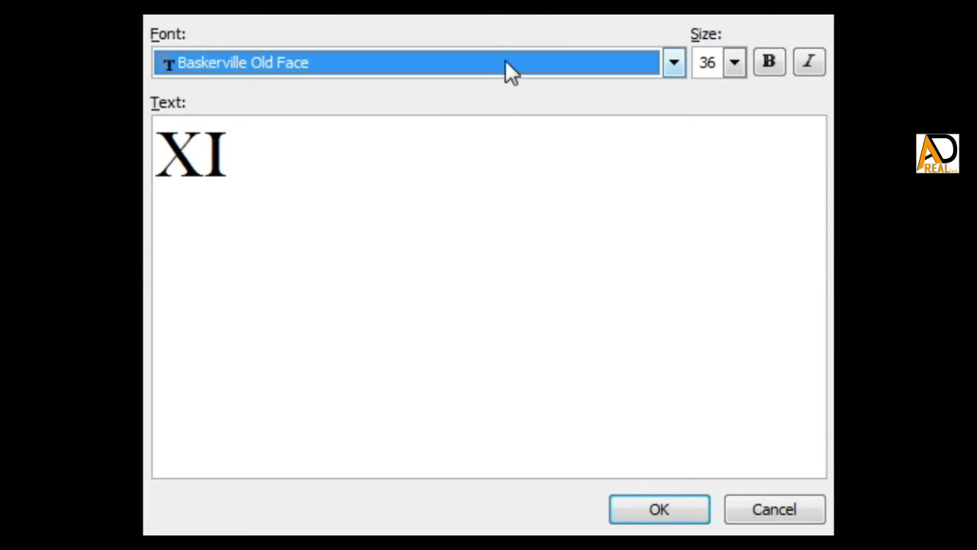
click(664, 516)
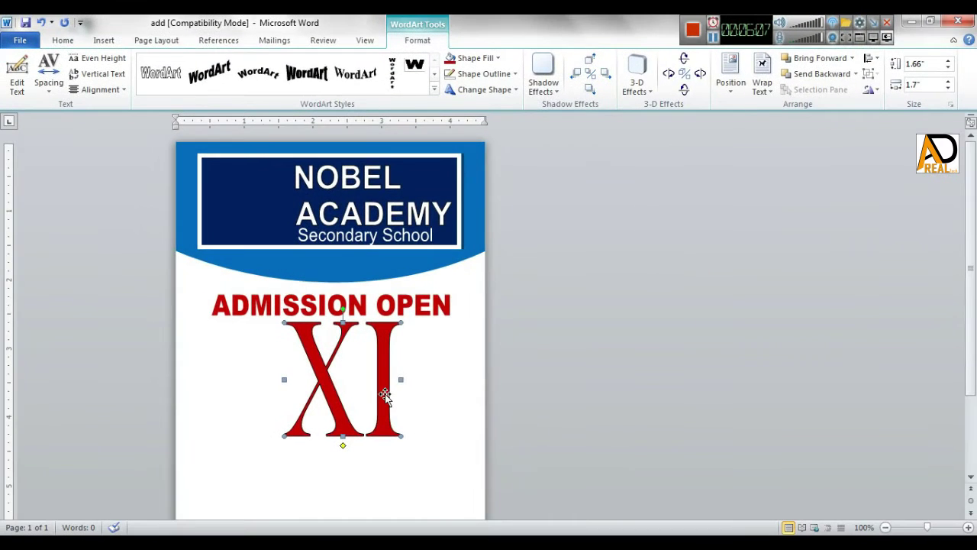
drag(372, 399, 360, 405)
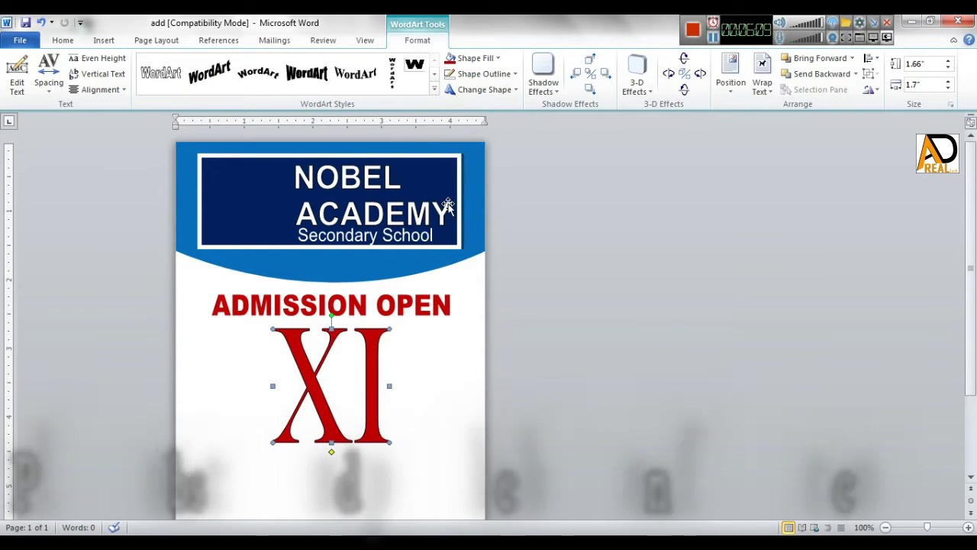
Step: Make the XI bold and enlarge it to about 1.87" by 1.85"
click(17, 76)
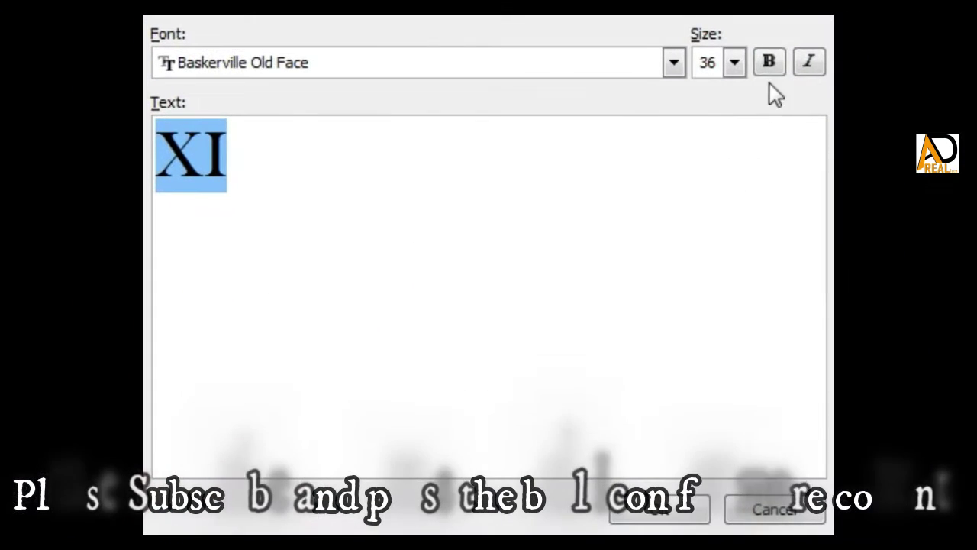
click(768, 62)
click(661, 510)
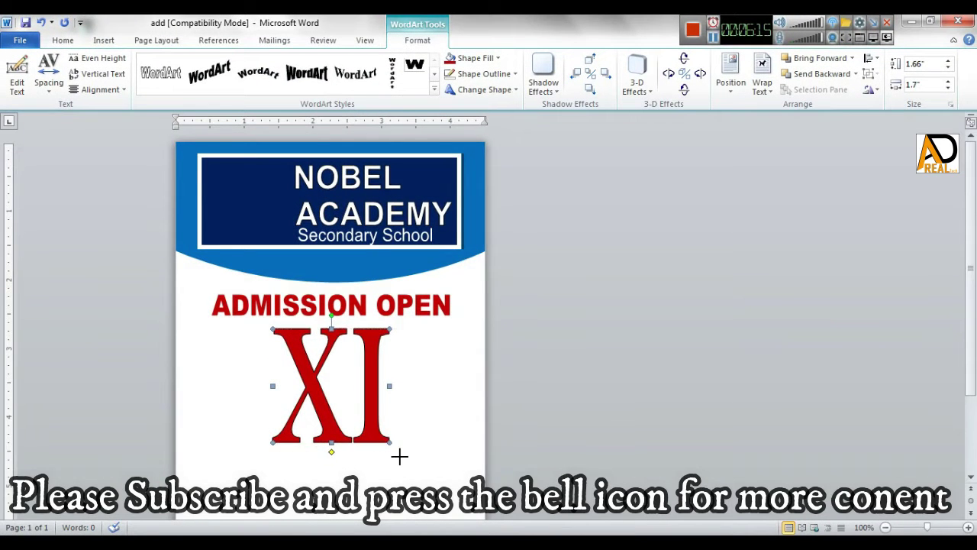
drag(399, 456, 400, 456)
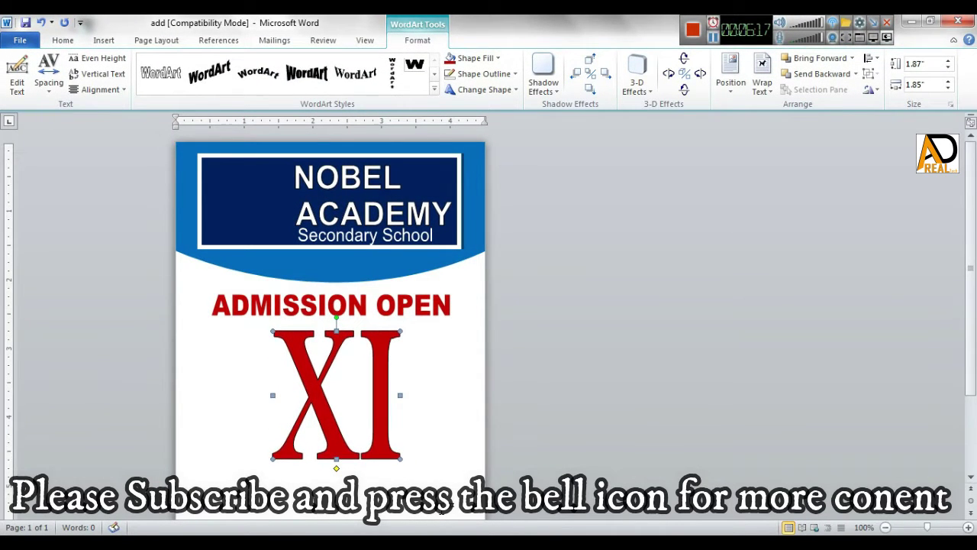
Step: Nudge the XI up and to the left beneath ADMISSION OPEN
scroll(473, 456, down, 3)
key(Left)
key(Up)
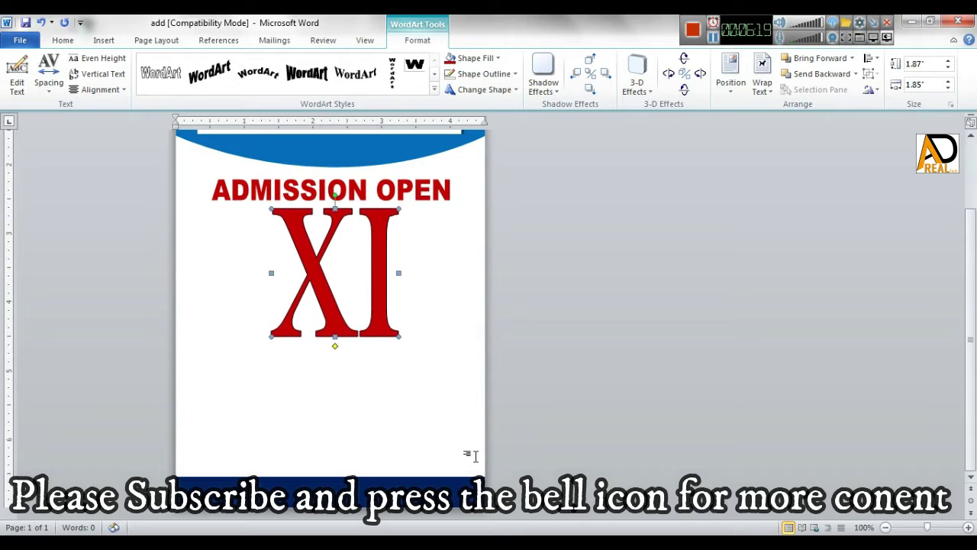
key(Up)
key(Up)
key(Left)
key(Down)
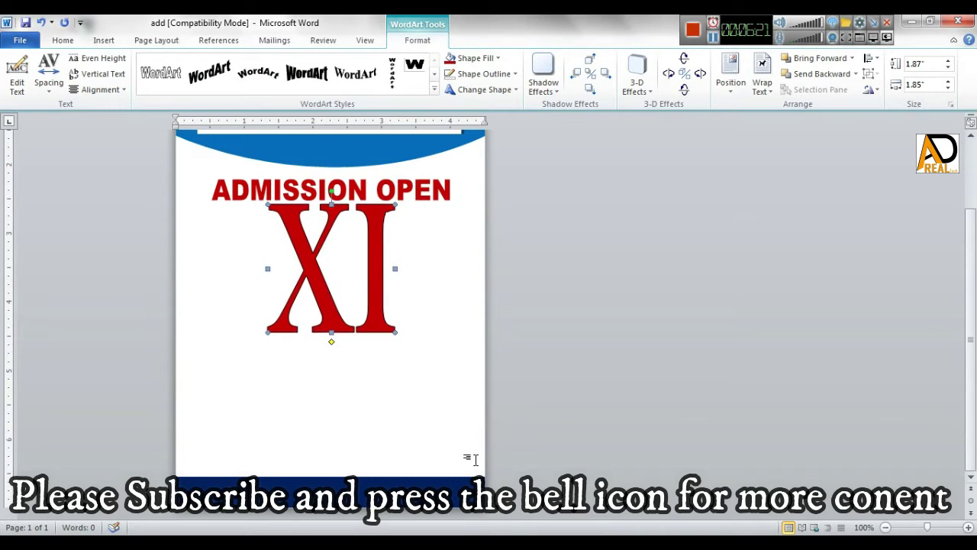
key(Left)
Step: Fill the XI with orange and remove its outline
click(481, 58)
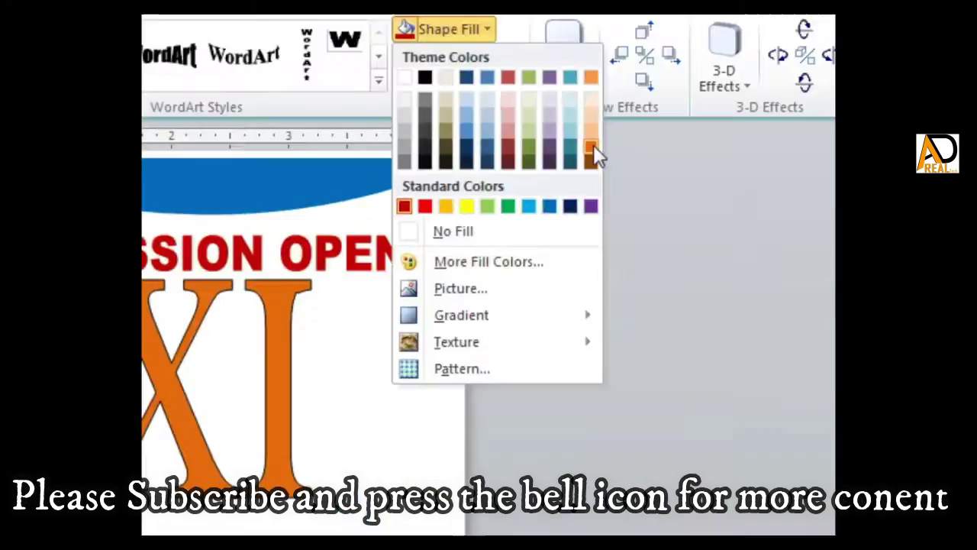
click(636, 174)
click(479, 70)
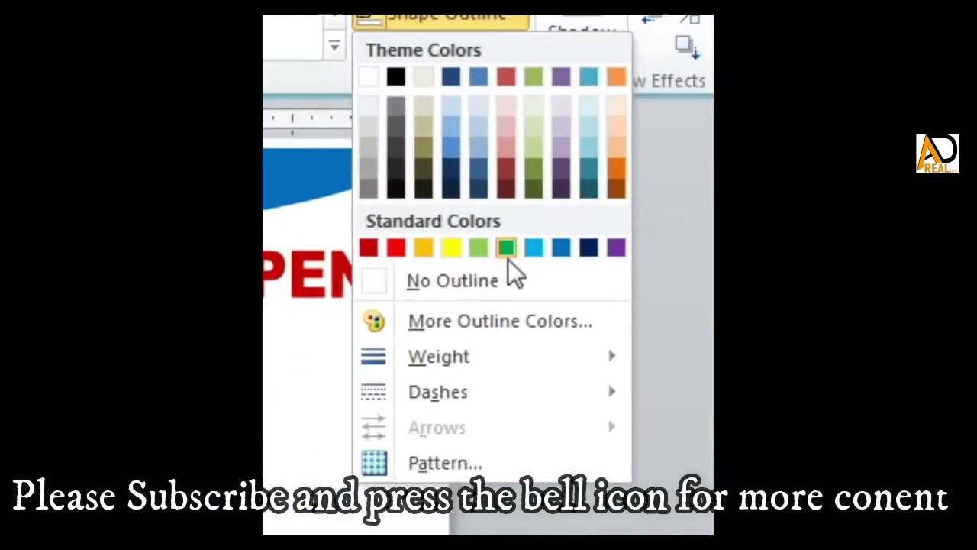
click(501, 313)
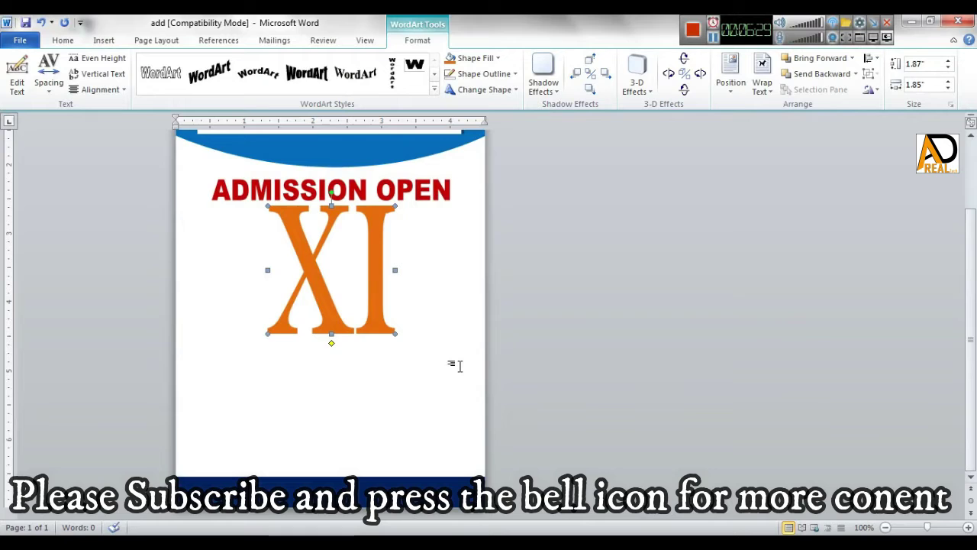
Step: Shift the XI right and resize it to about 1.53" by 1.56"
key(ctrl+Right)
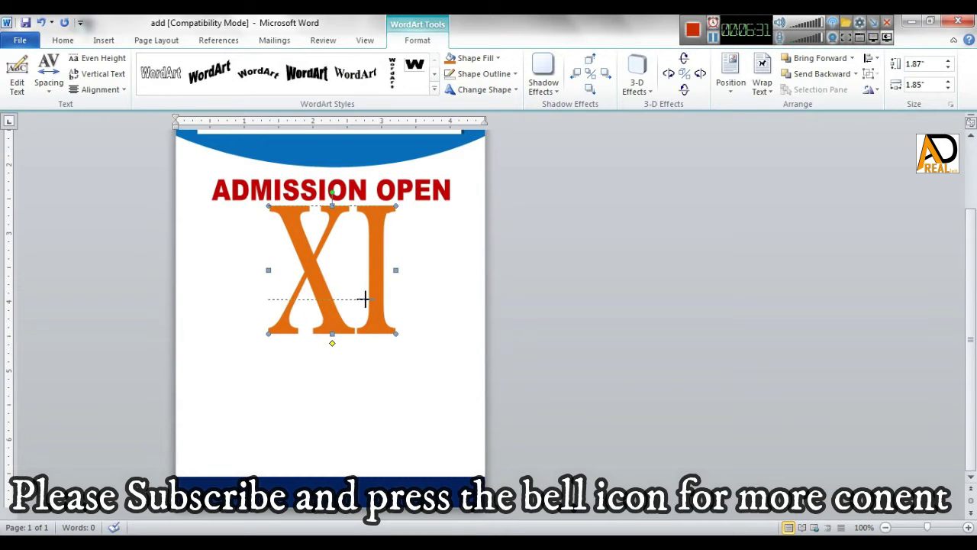
drag(364, 299, 358, 299)
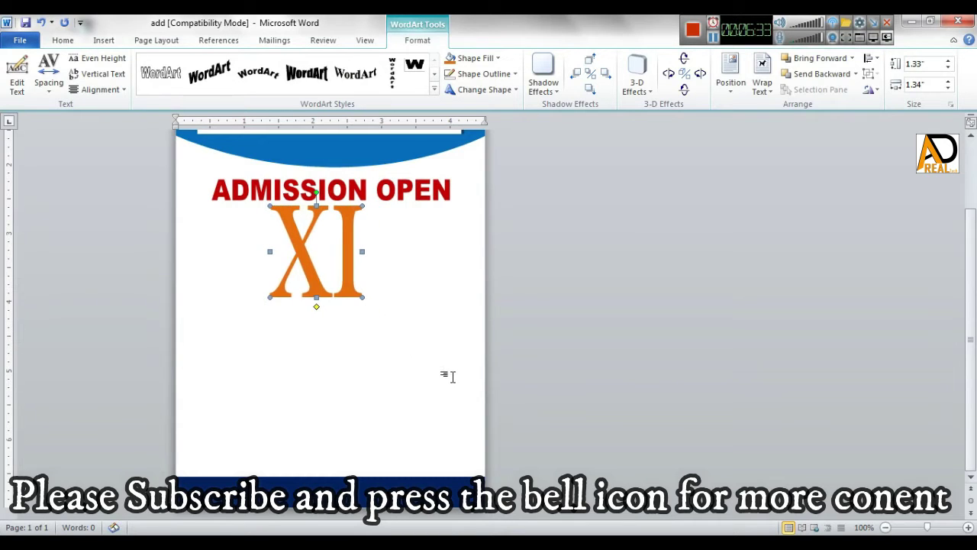
key(ctrl+Right)
key(ctrl+Right)
key(ctrl+Right)
key(ctrl+Right)
key(ctrl+Right)
key(ctrl+Right)
key(ctrl+Right)
key(ctrl+Right)
key(ctrl+Right)
key(ctrl+Right)
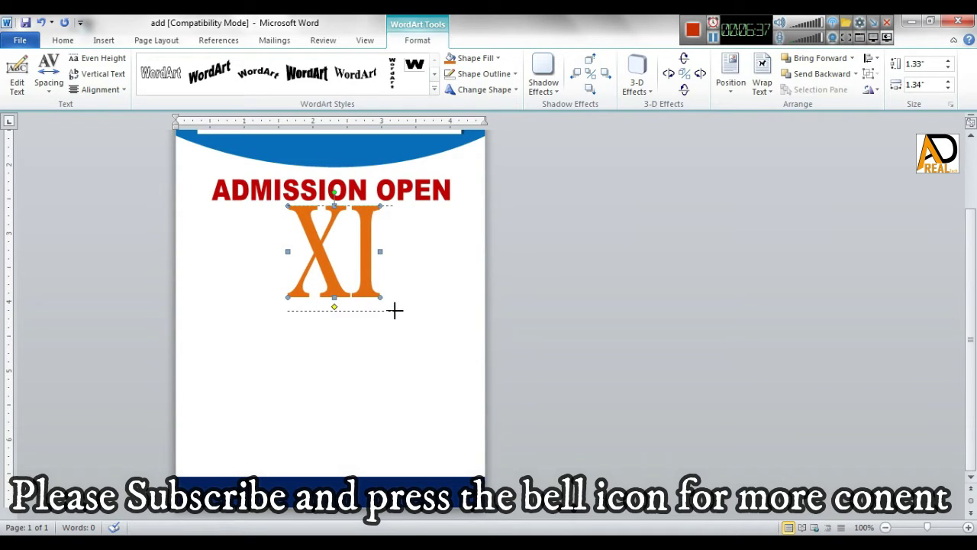
drag(394, 310, 393, 315)
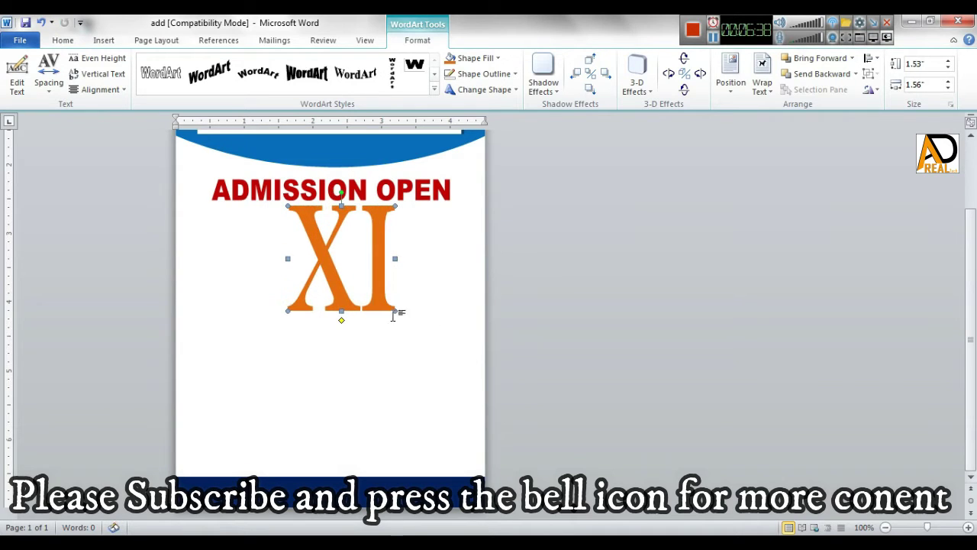
Step: Enlarge the XI to 1.71" by 1.85" and centre it below ADMISSION OPEN
scroll(436, 351, up, 3)
click(437, 356)
click(355, 401)
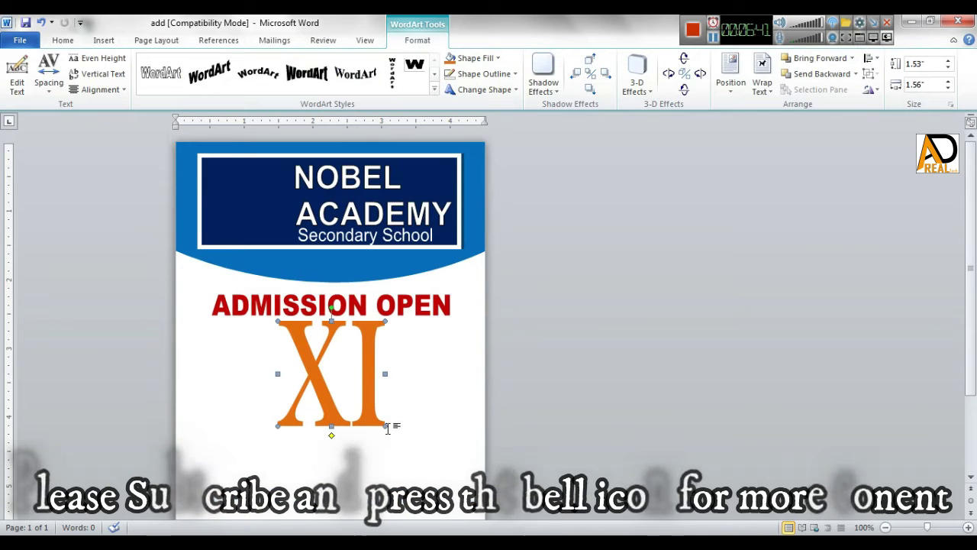
drag(404, 434, 404, 437)
scroll(416, 438, down, 2)
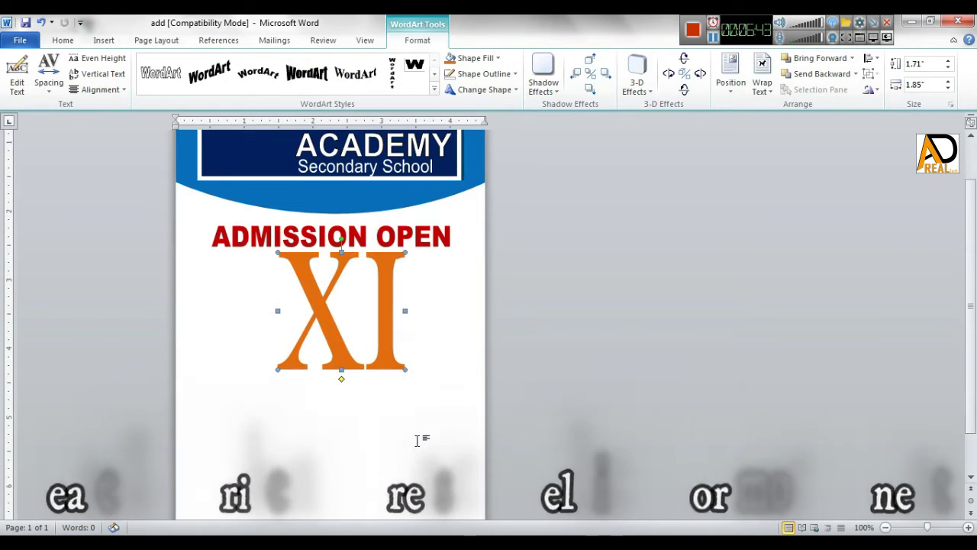
key(Left)
key(Left)
key(Left)
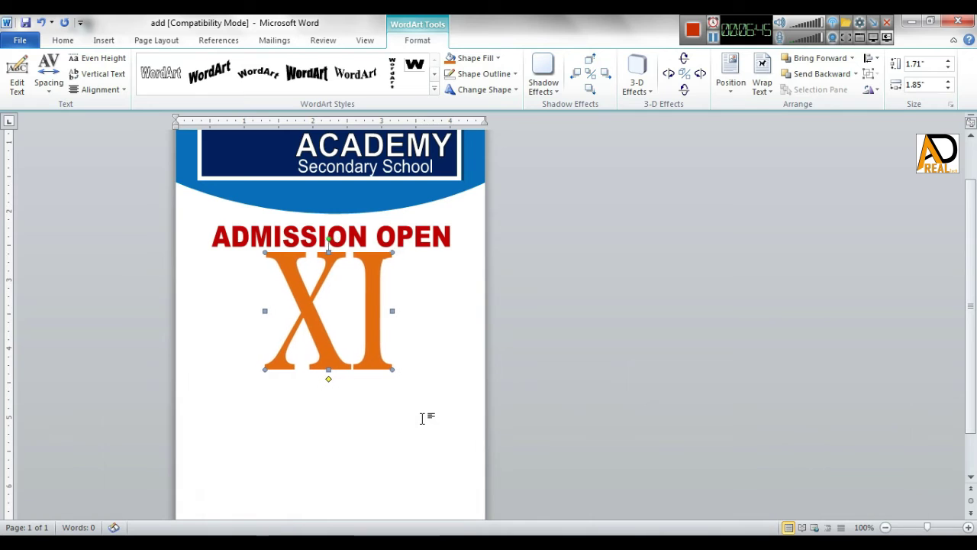
key(Right)
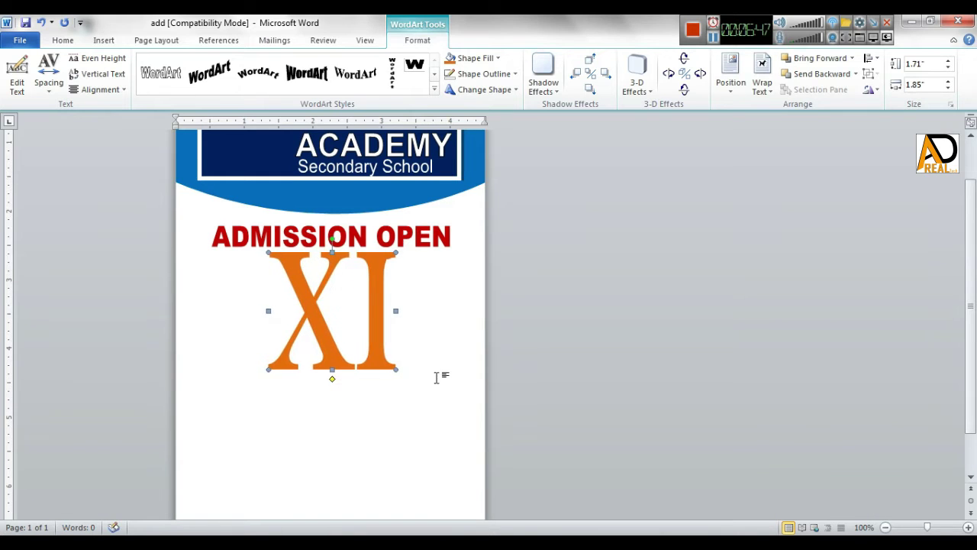
click(436, 375)
scroll(436, 375, up, 2)
click(104, 39)
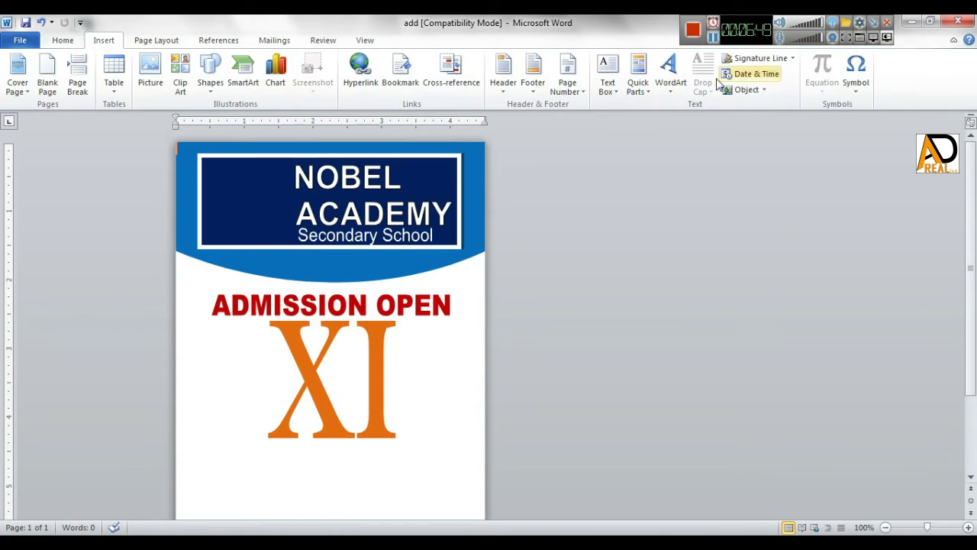
Step: Insert a WordArt reading 'SCIENCE MANAGEMENT' set to float In Front of Text
click(670, 70)
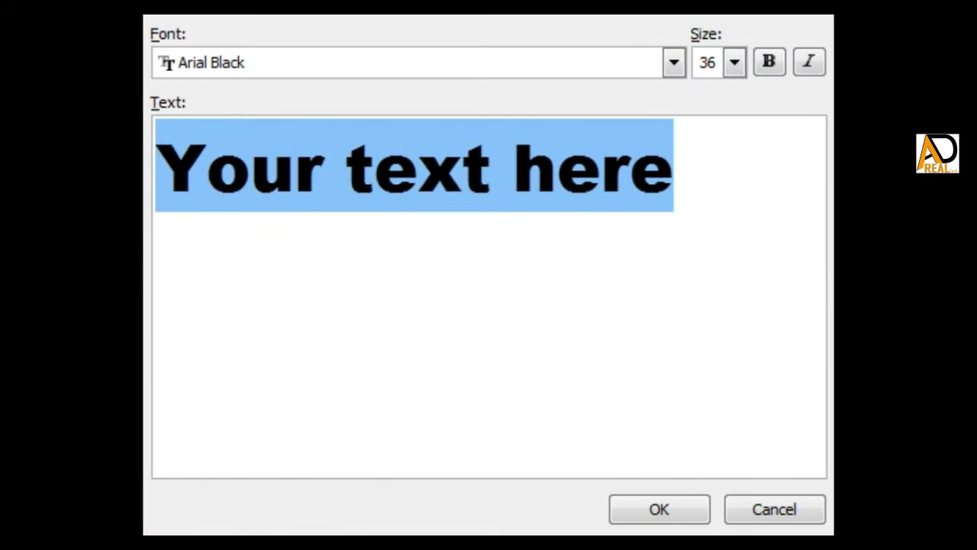
text(S)
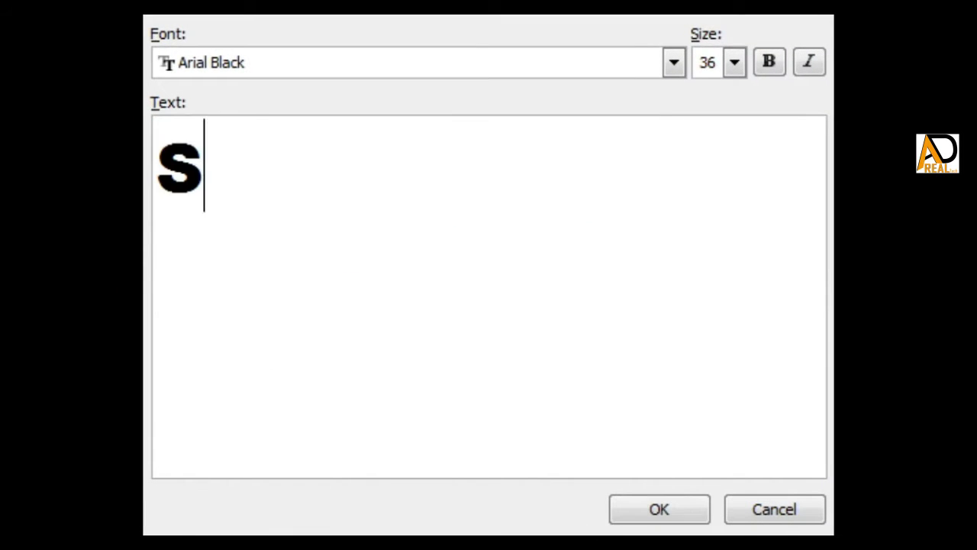
text(CIEN)
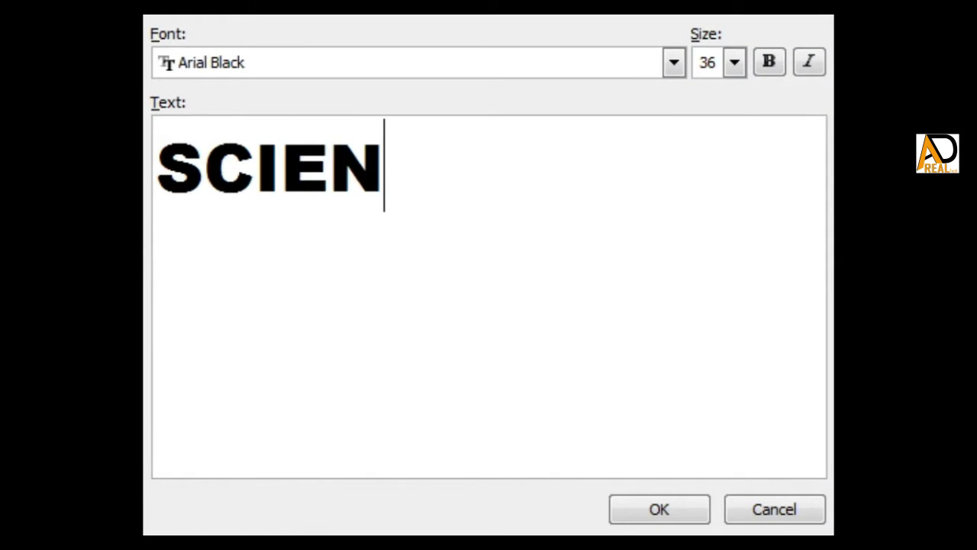
text(CE )
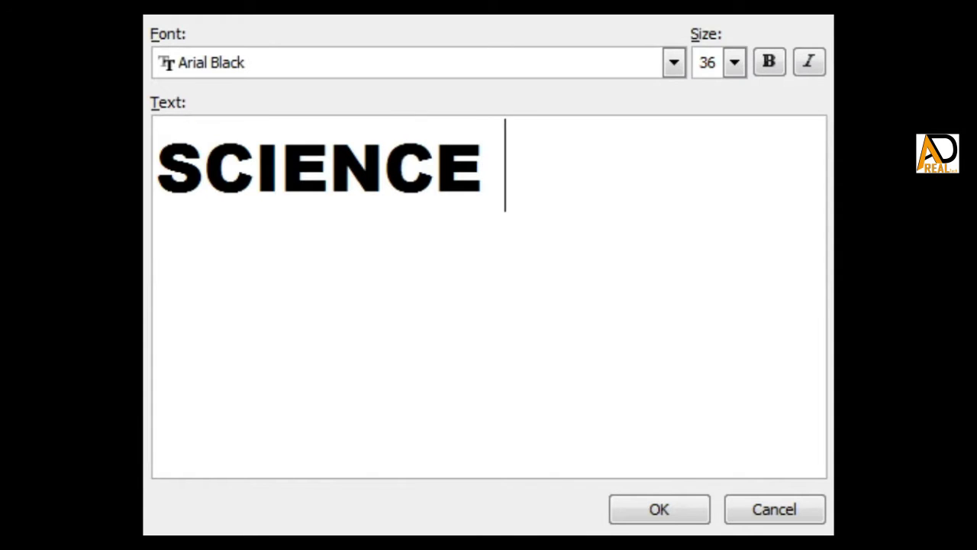
text(MANAGE)
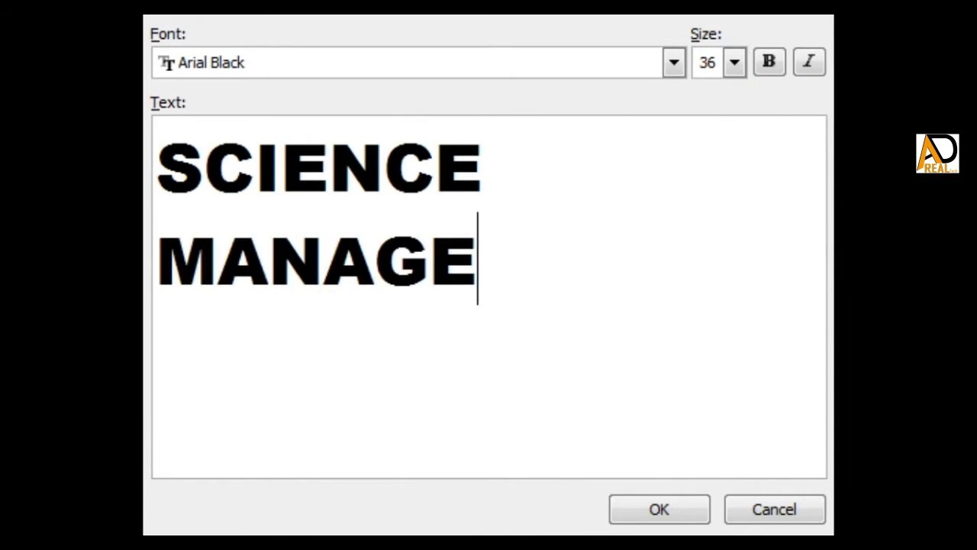
text(MENT)
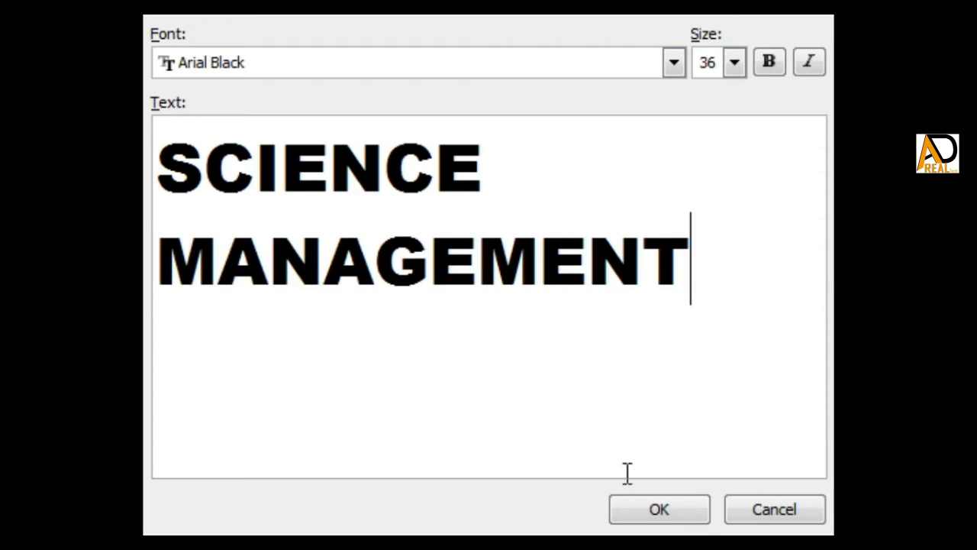
click(660, 510)
click(760, 84)
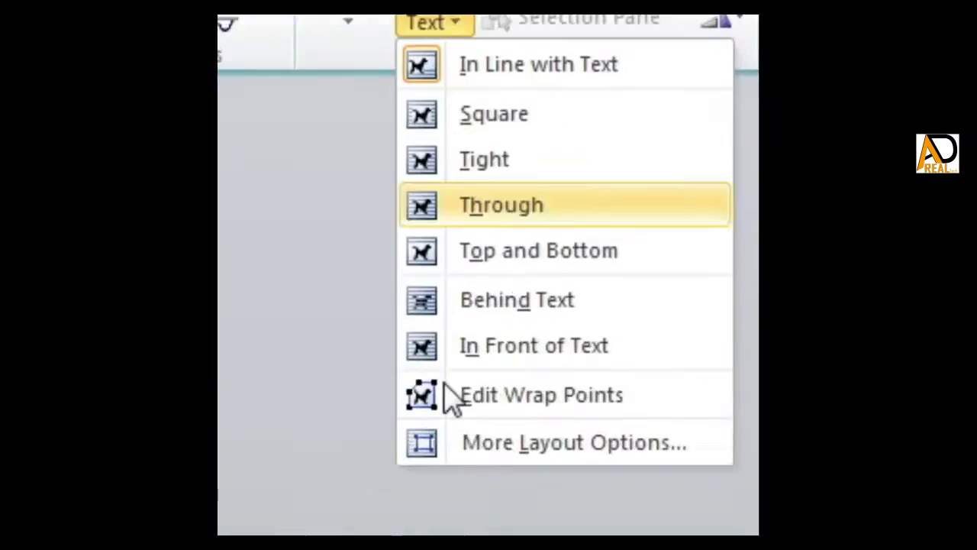
click(416, 393)
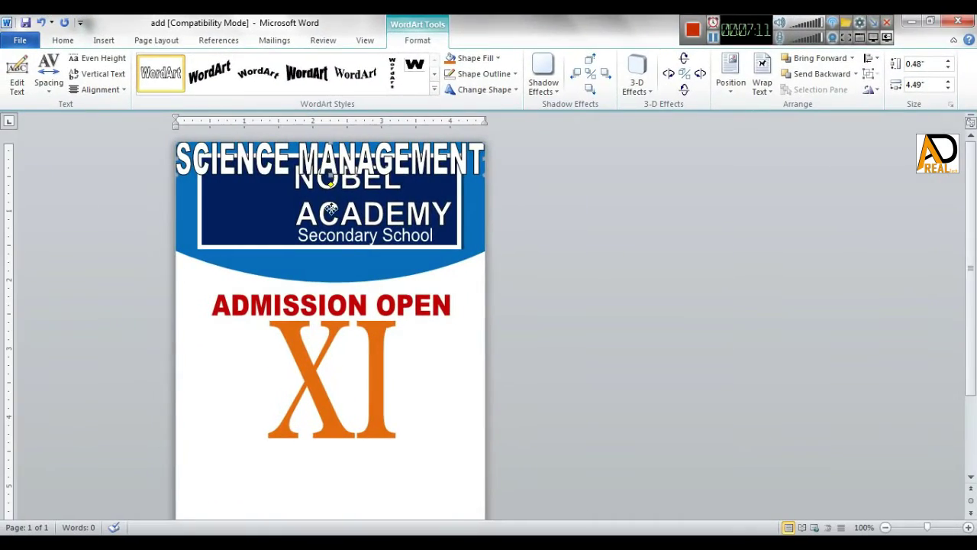
Step: Move SCIENCE MANAGEMENT just below the XI and shrink it to about 0.21" by 2.68"
drag(330, 432, 329, 477)
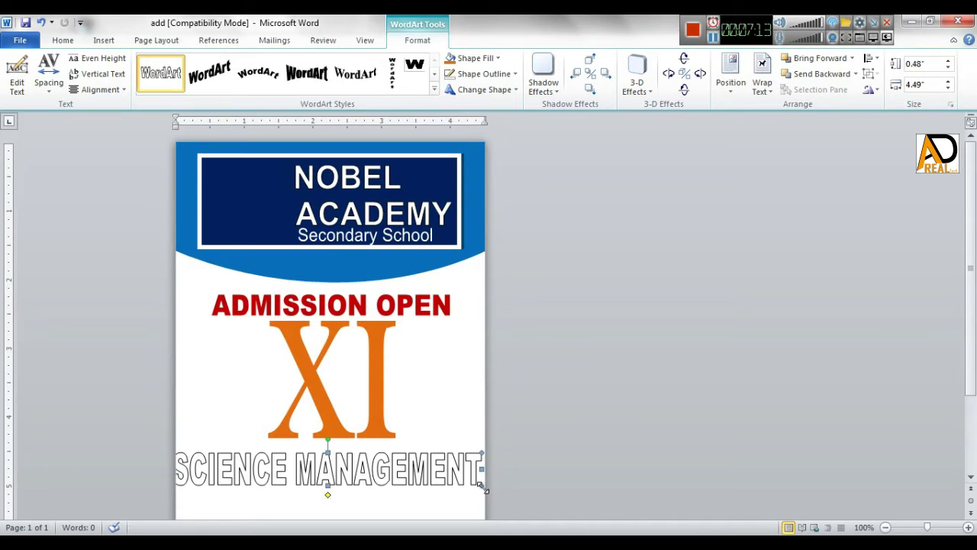
drag(481, 486, 410, 477)
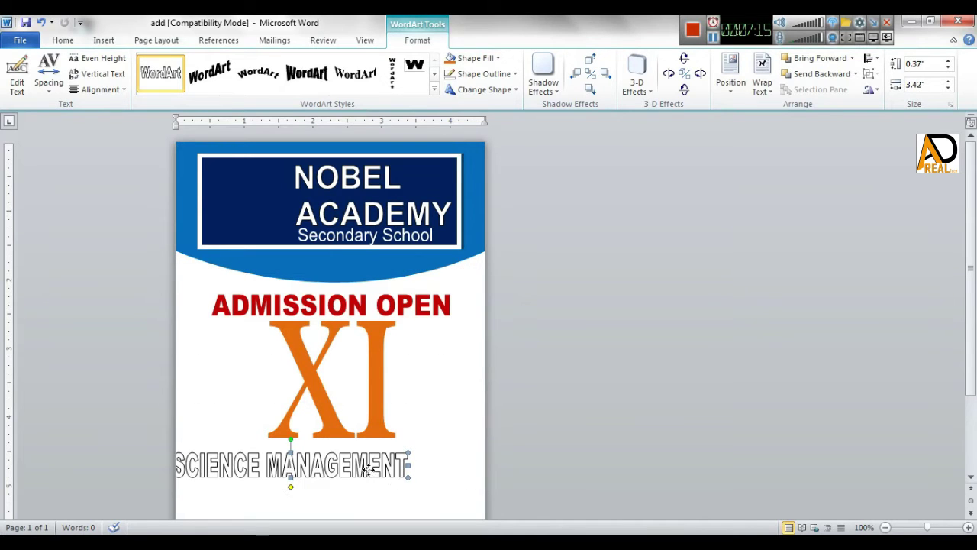
drag(397, 460, 406, 464)
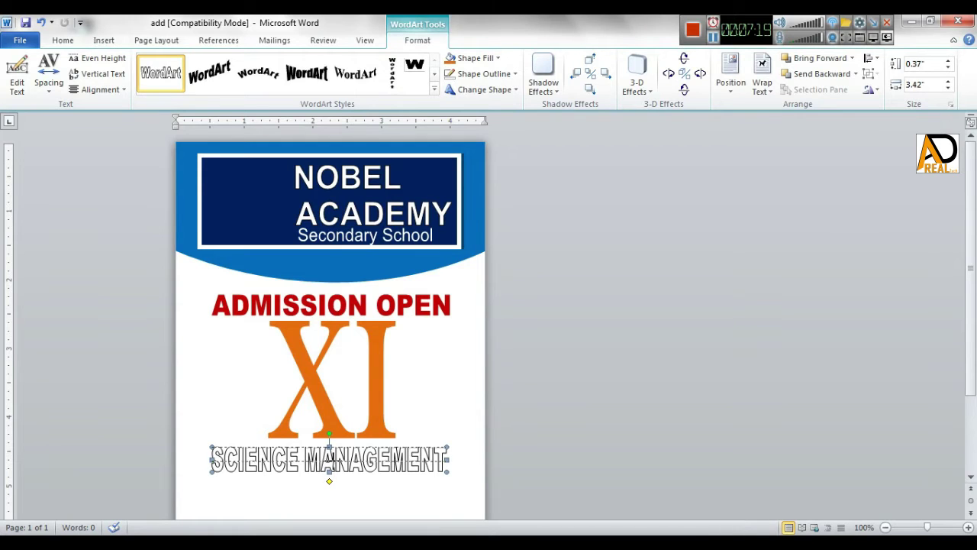
mouse_move(447, 471)
mouse_down()
mouse_move(444, 457)
mouse_move(397, 458)
mouse_up()
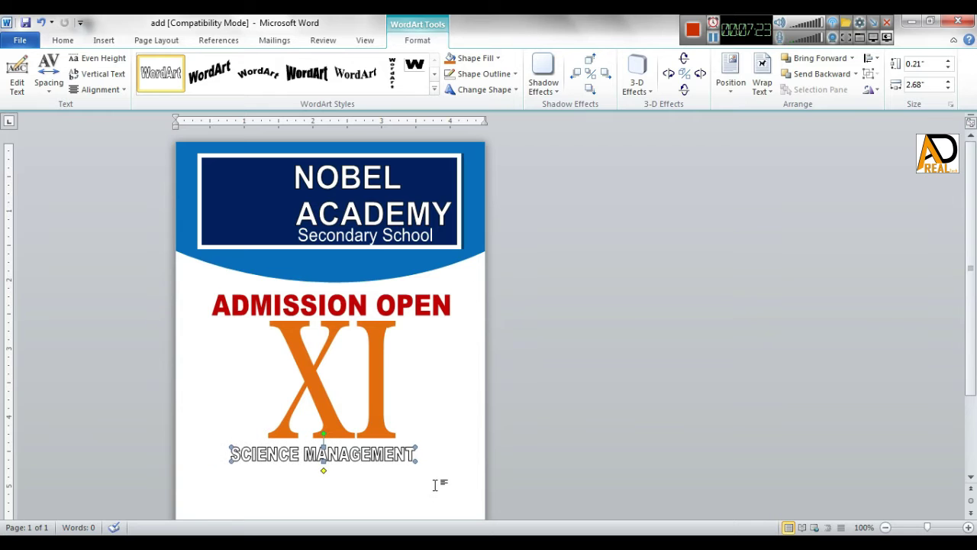
Step: Fill SCIENCE MANAGEMENT with dark blue and remove its outline
click(475, 59)
click(584, 235)
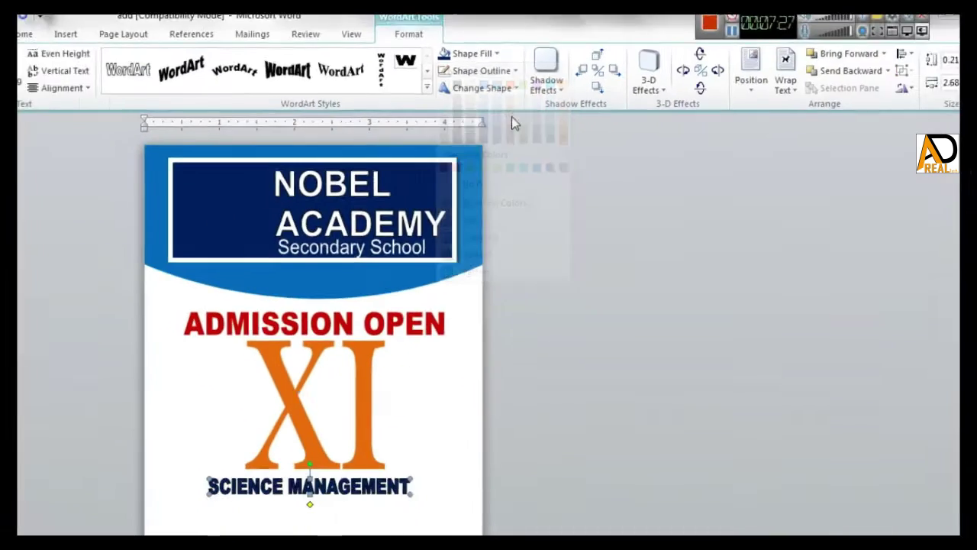
click(476, 61)
click(488, 212)
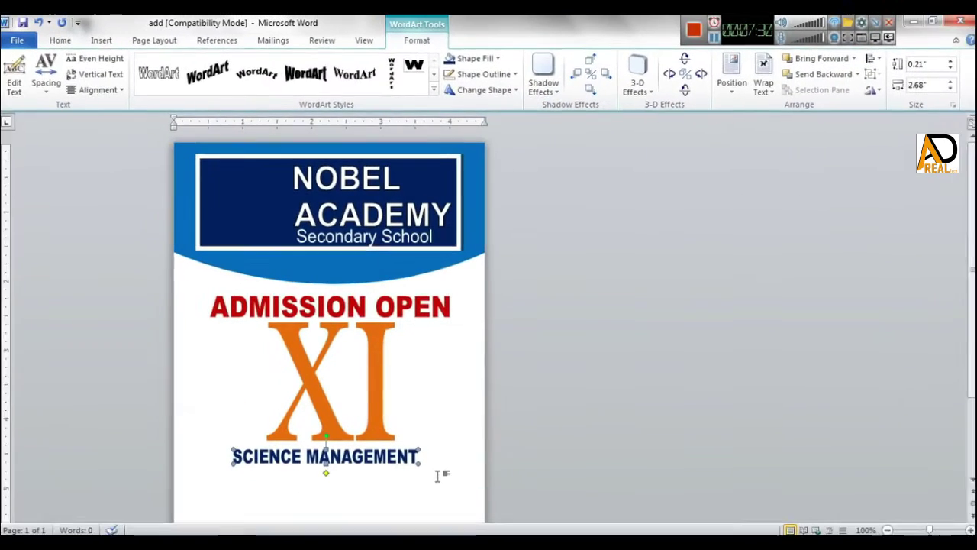
Step: Nudge SCIENCE MANAGEMENT right and up so it sits centred beneath the XI
key(Right)
key(Right)
key(Right)
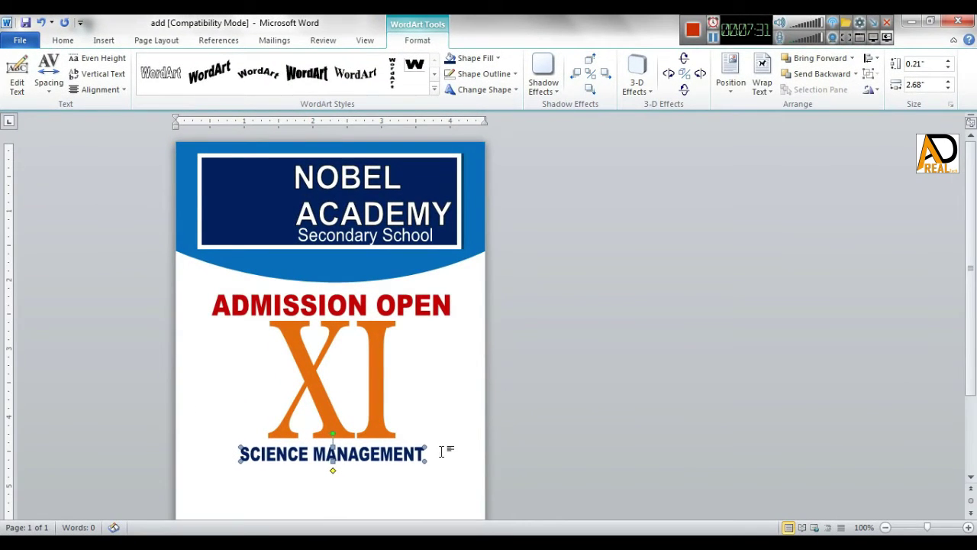
key(Right)
key(Right)
key(Right)
key(Up)
scroll(440, 450, down, 3)
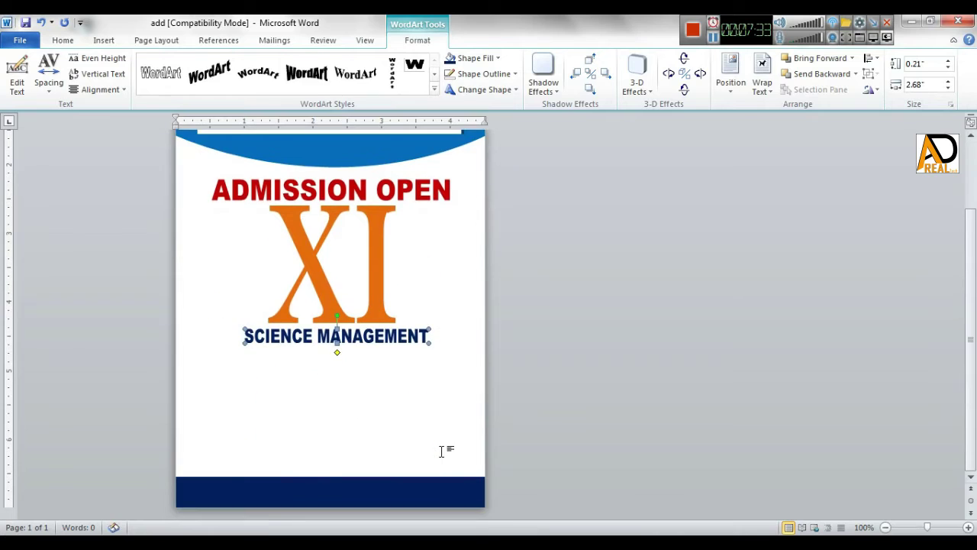
scroll(427, 428, up, 3)
click(420, 413)
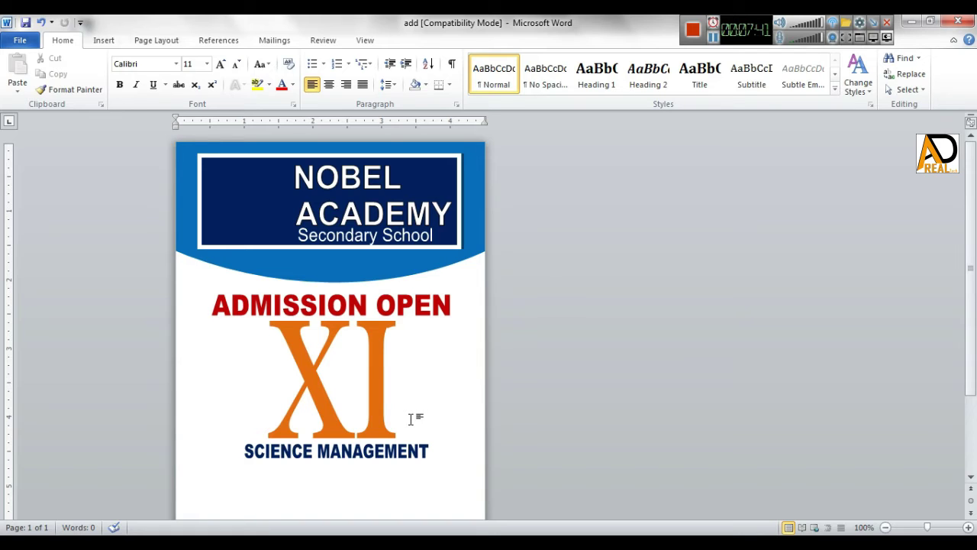
scroll(412, 427, down, 2)
scroll(419, 453, down, 1)
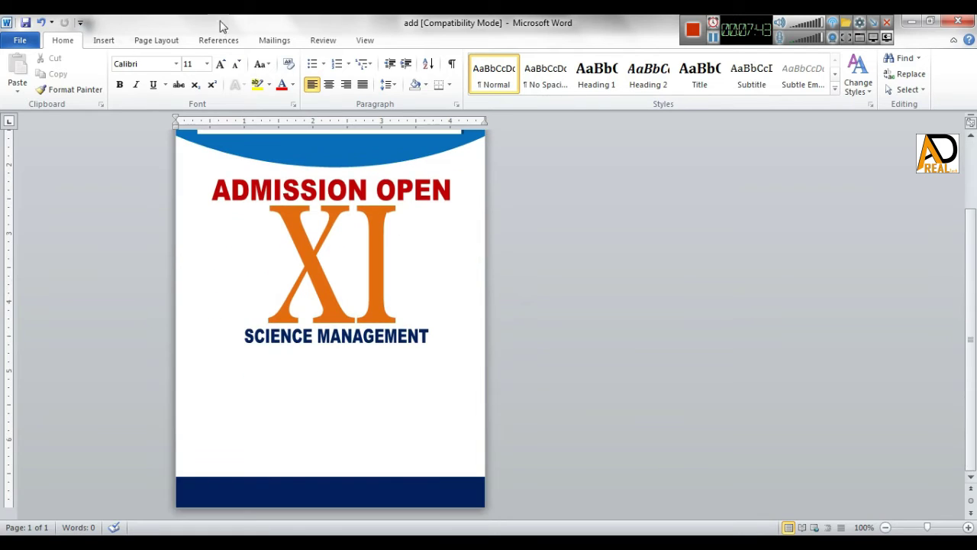
Step: Insert a WordArt reading '& FINE ART' at text size 14
click(103, 39)
click(672, 76)
click(679, 114)
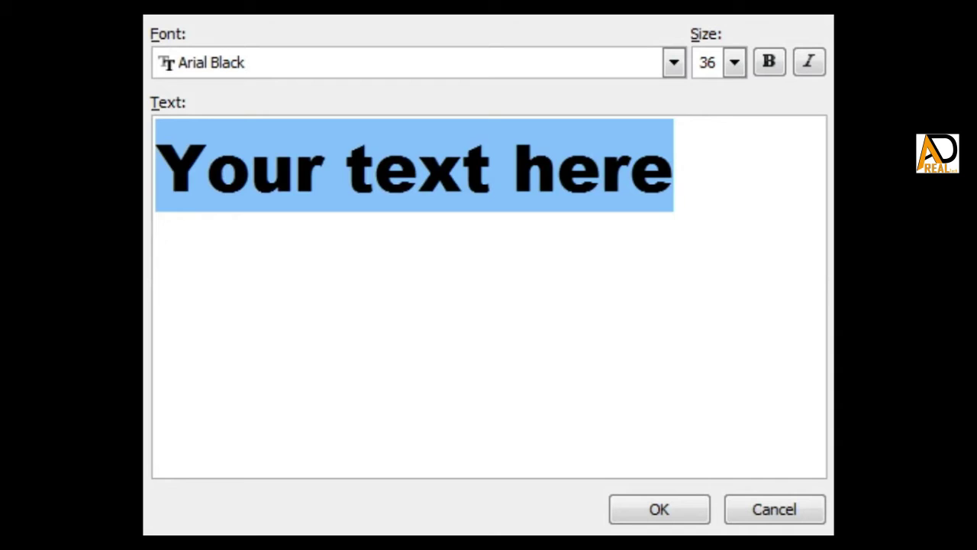
text(&)
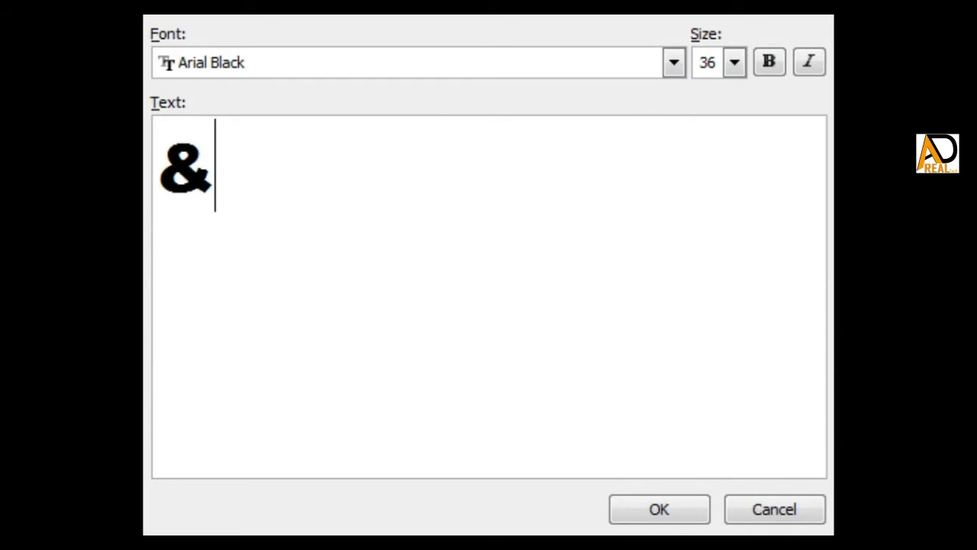
text(FINE)
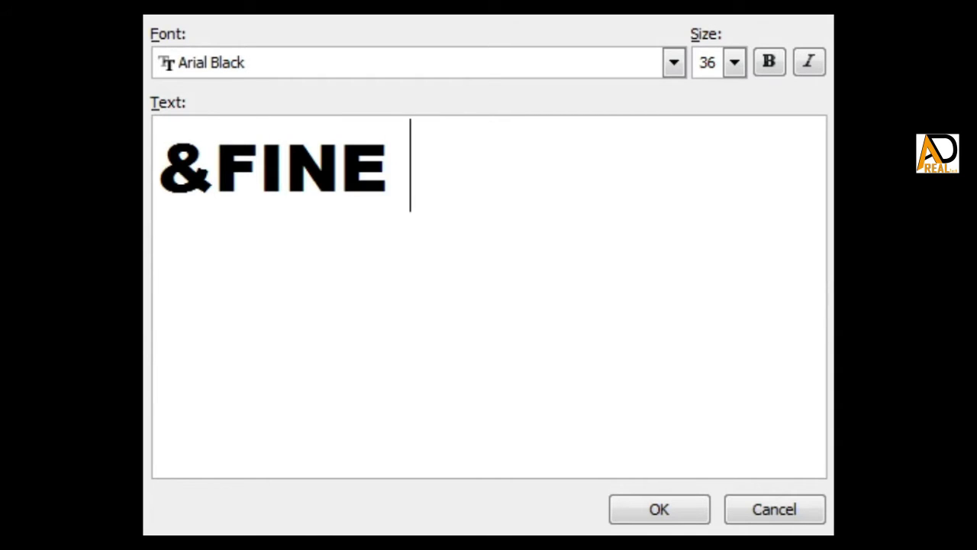
text( A)
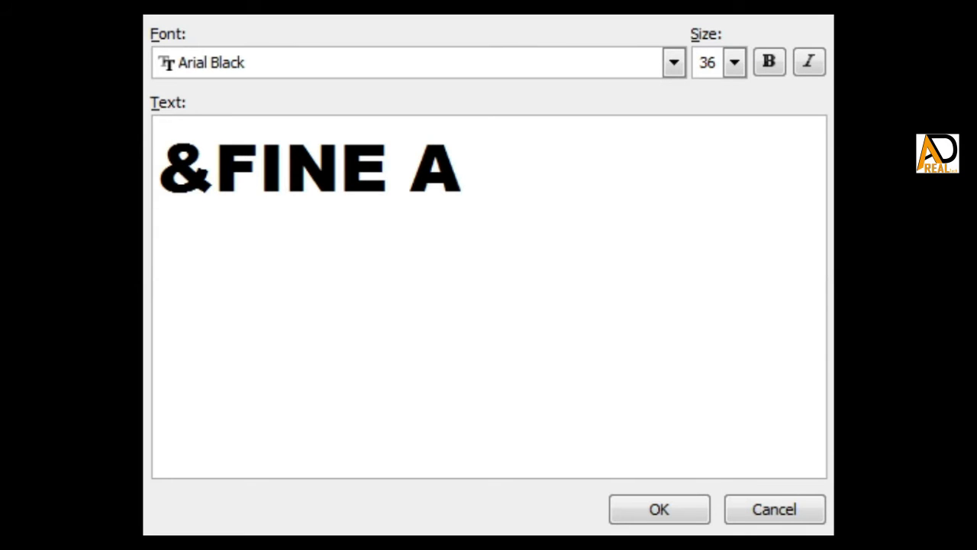
text(RT)
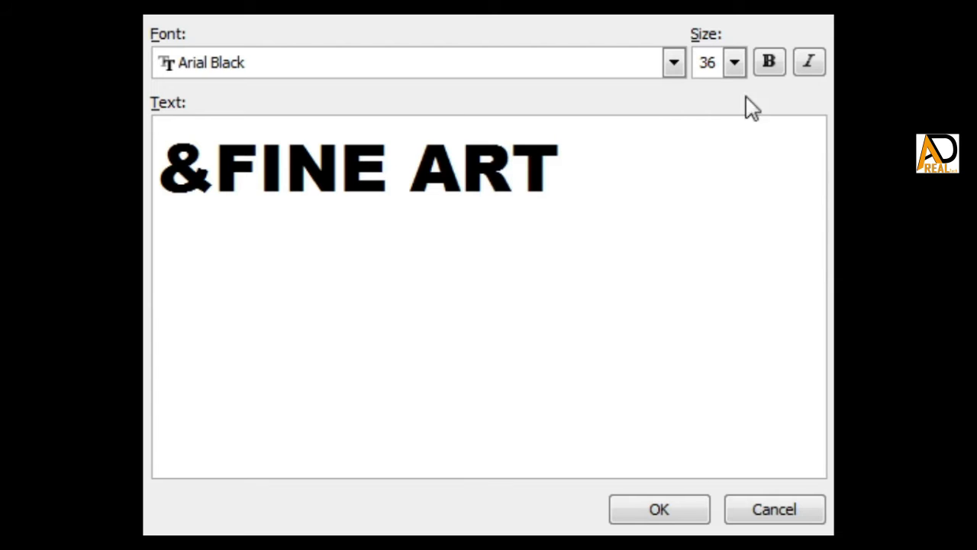
click(225, 191)
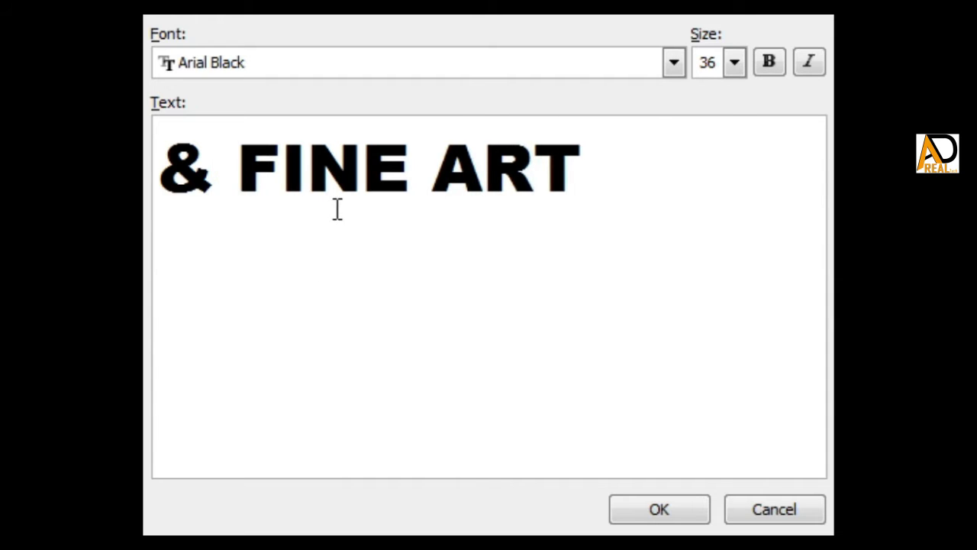
key(BackSpace)
key(BackSpace)
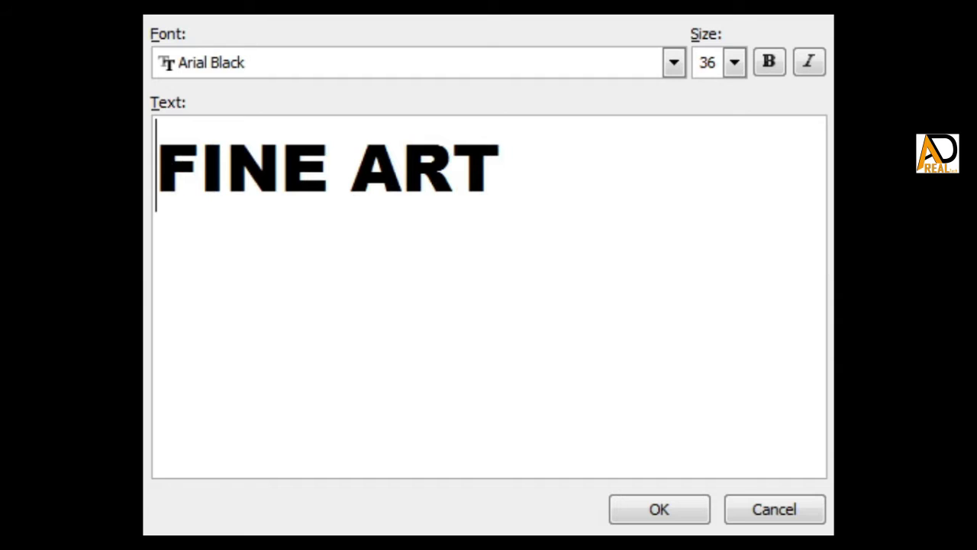
text(&)
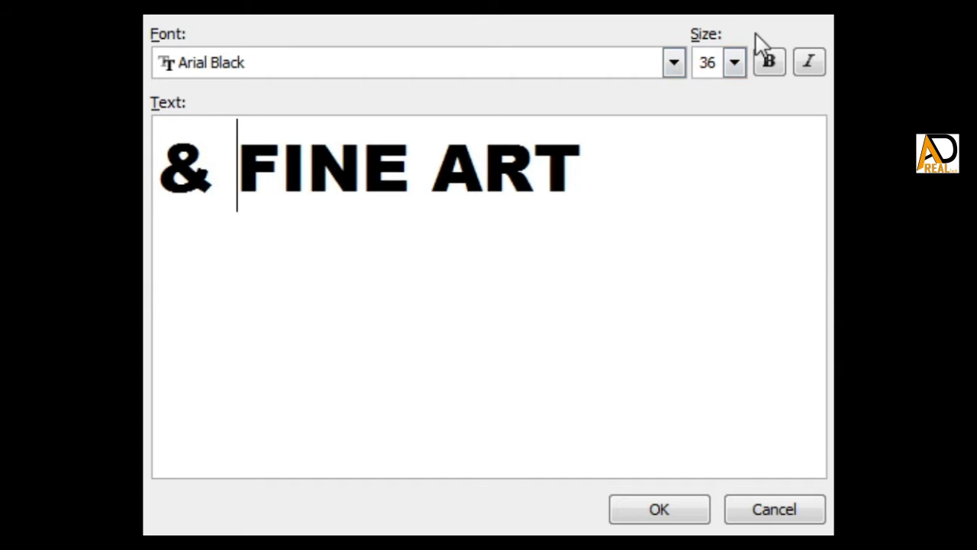
click(733, 62)
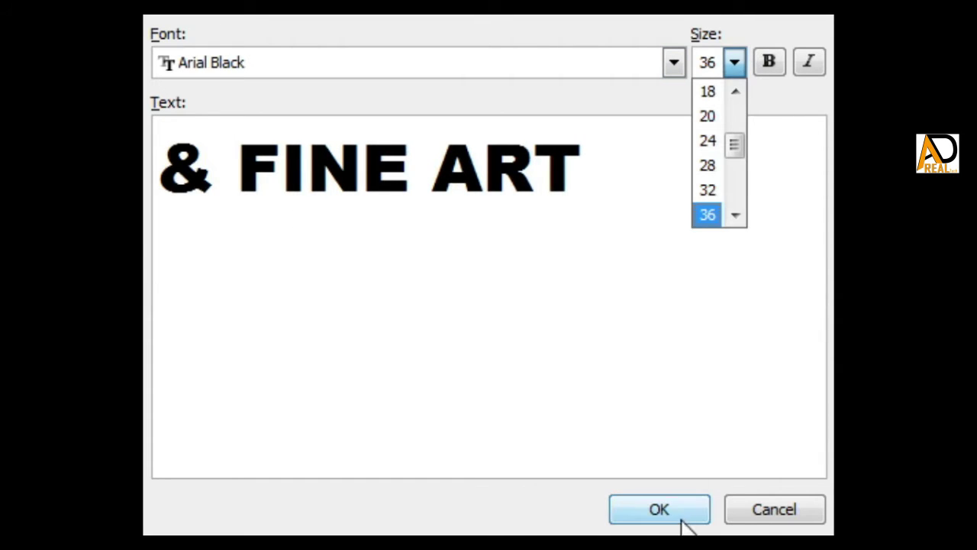
scroll(720, 191, up, 1)
click(709, 93)
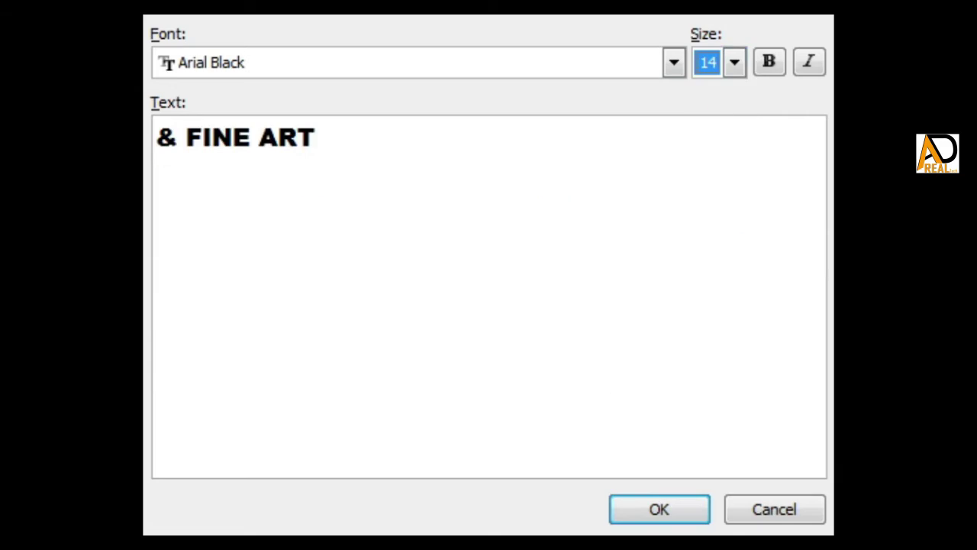
click(654, 500)
Step: Float the & FINE ART WordArt in front of text and fit it beneath SCIENCE MANAGEMENT
click(761, 70)
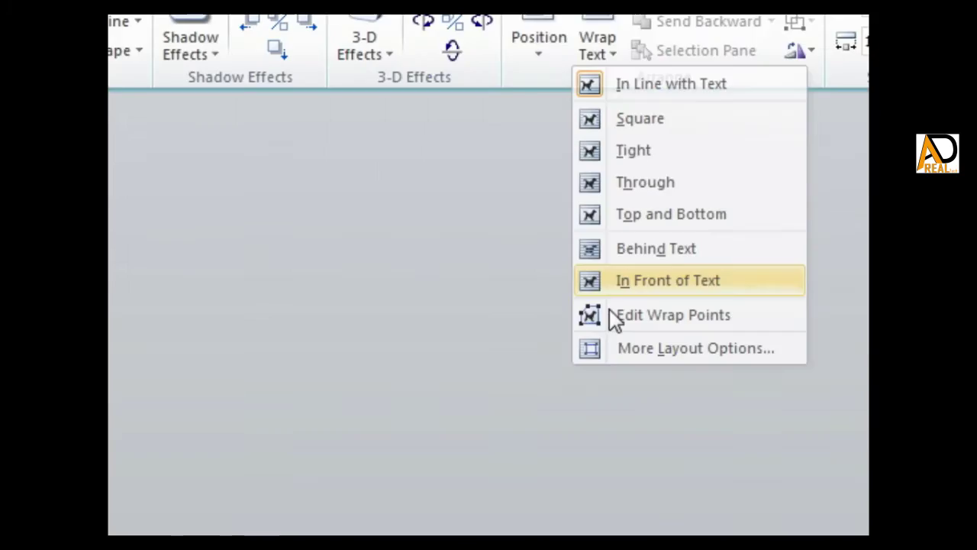
click(488, 366)
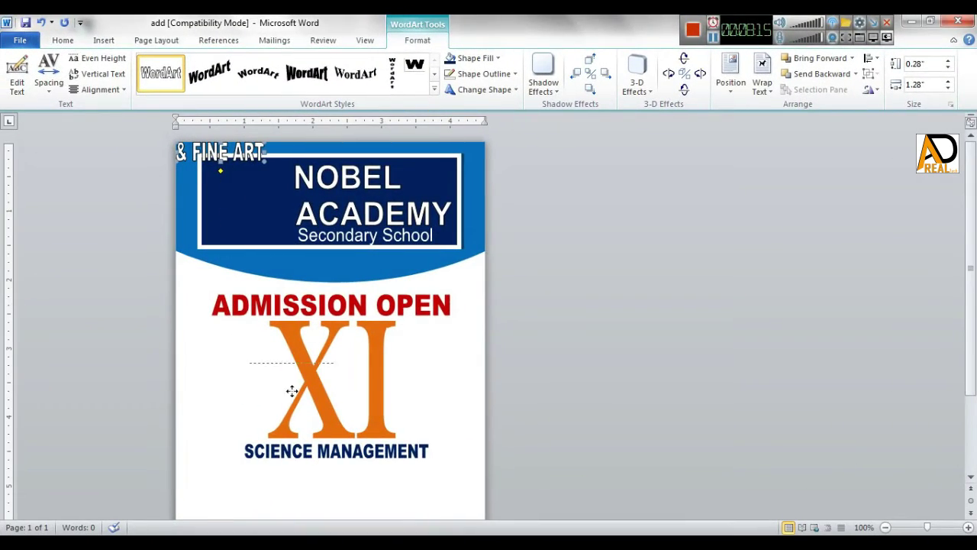
drag(319, 474, 333, 473)
scroll(336, 481, down, 3)
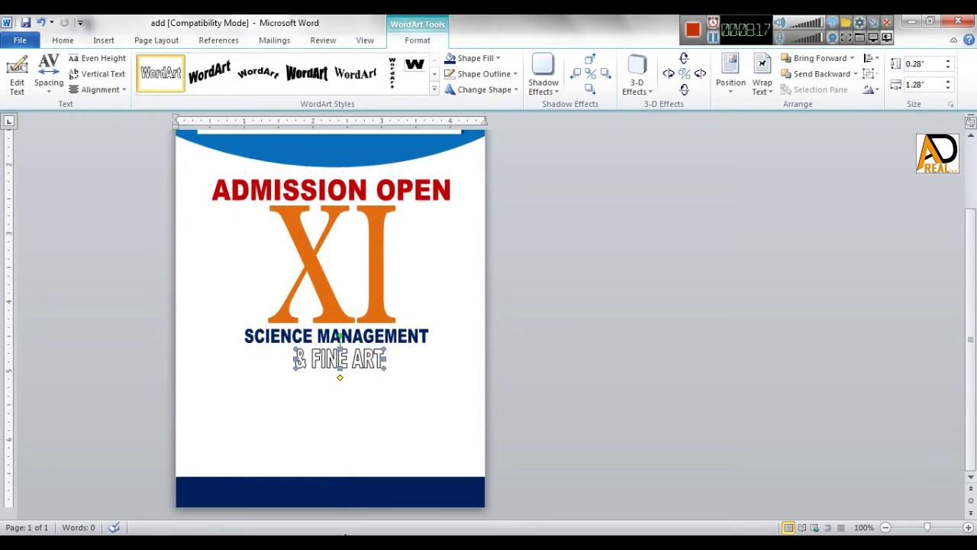
key(Up)
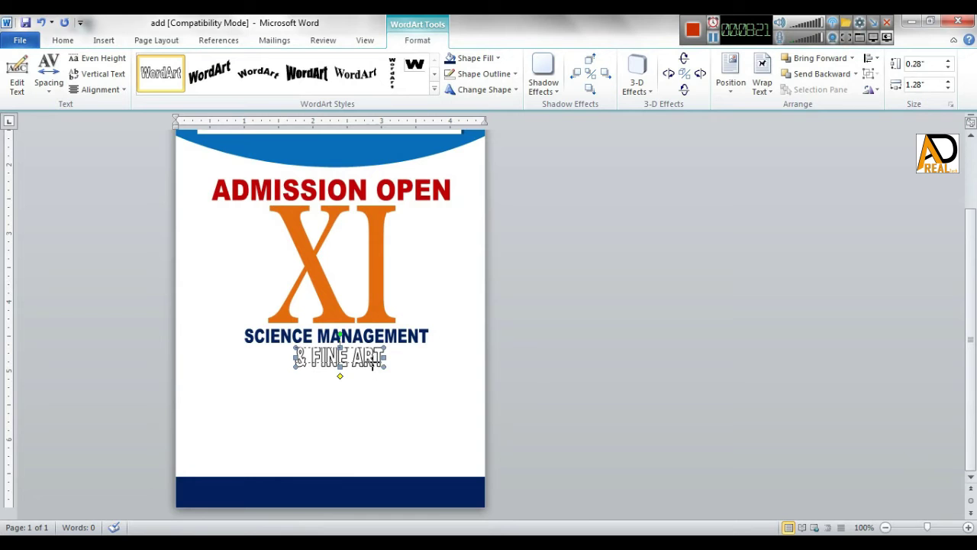
drag(373, 365, 375, 364)
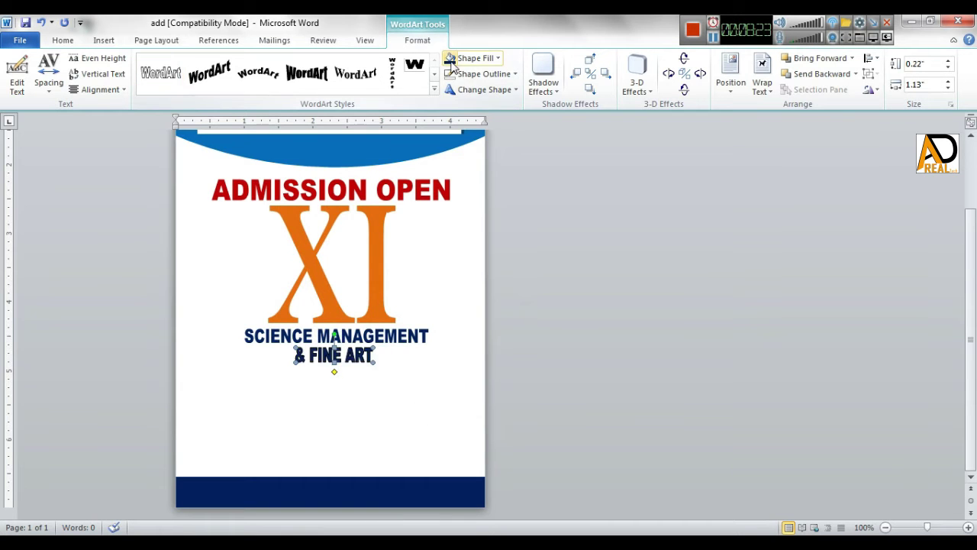
Step: Remove the outline from the & FINE ART WordArt
click(480, 74)
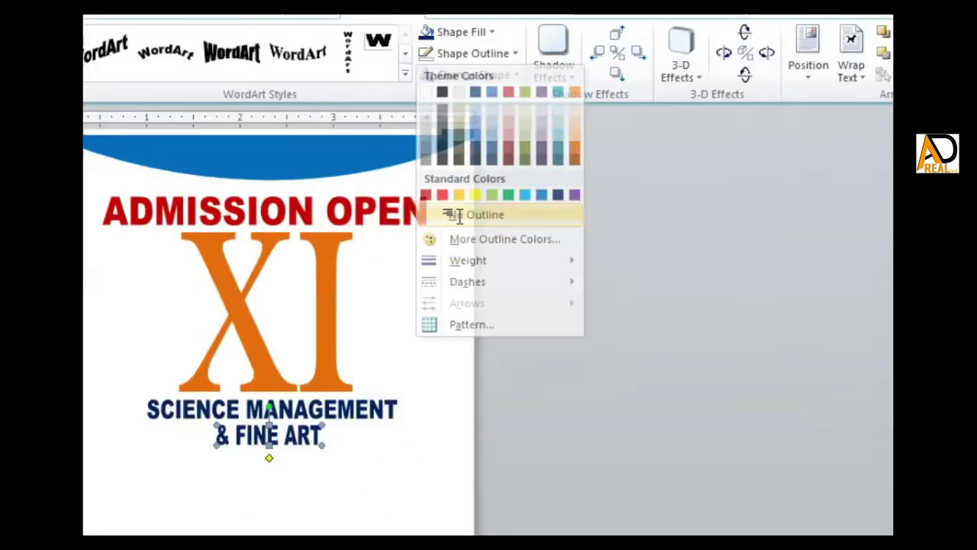
click(427, 271)
click(435, 417)
scroll(434, 418, down, 3)
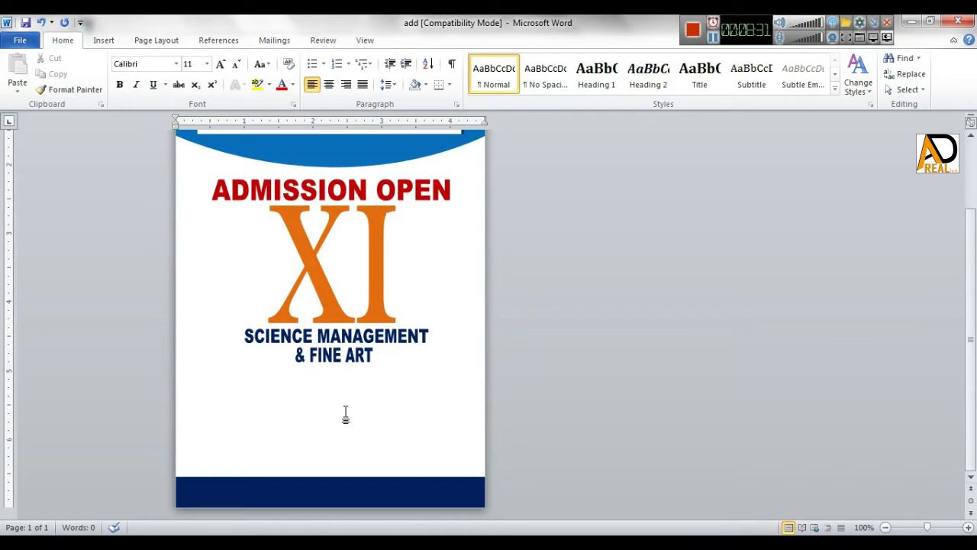
Step: Draw a wide rectangle below & FINE ART and nudge it into place
click(104, 41)
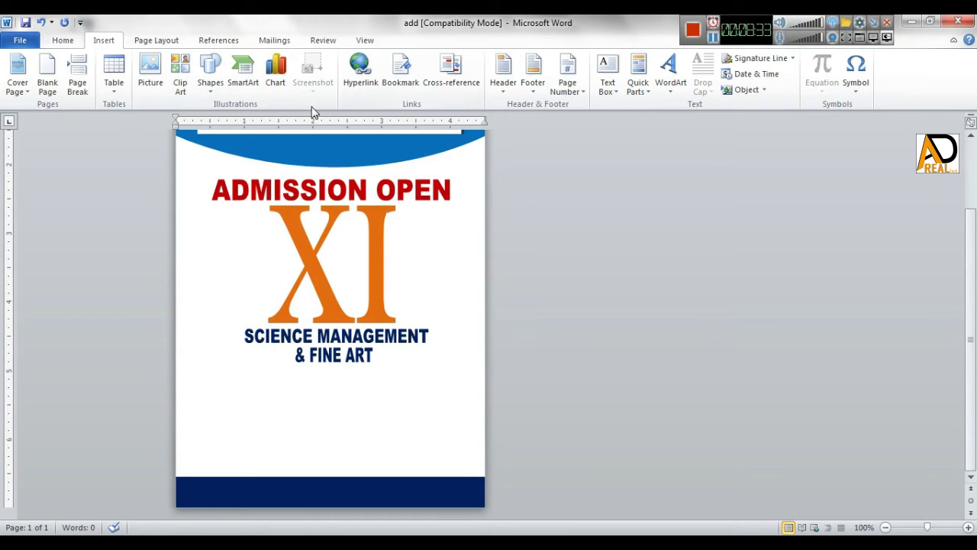
click(210, 73)
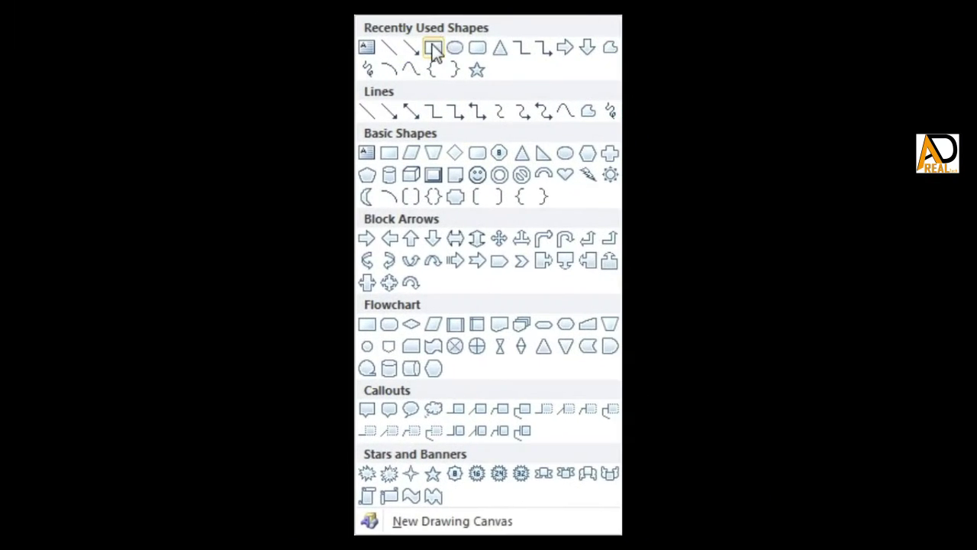
click(433, 48)
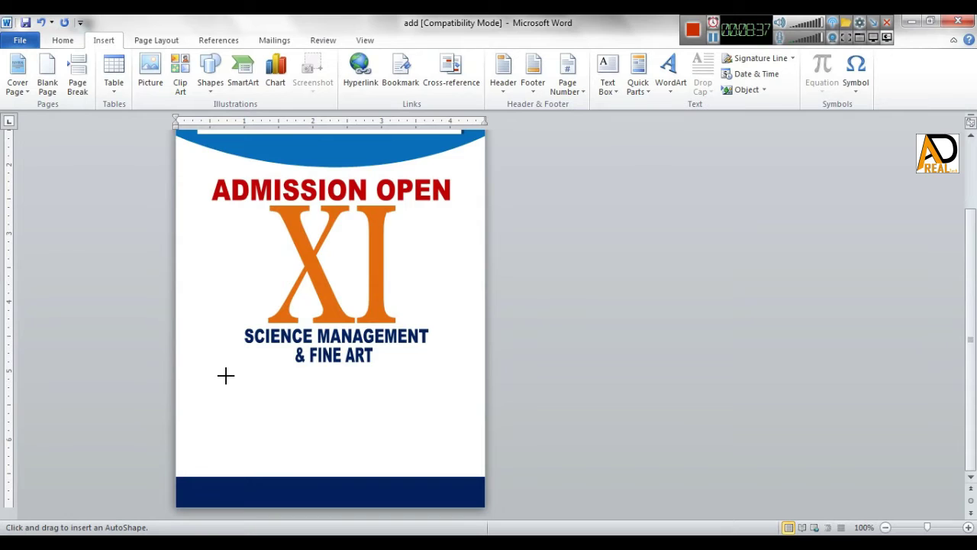
mouse_move(447, 417)
mouse_down()
mouse_move(470, 432)
mouse_move(414, 412)
mouse_up()
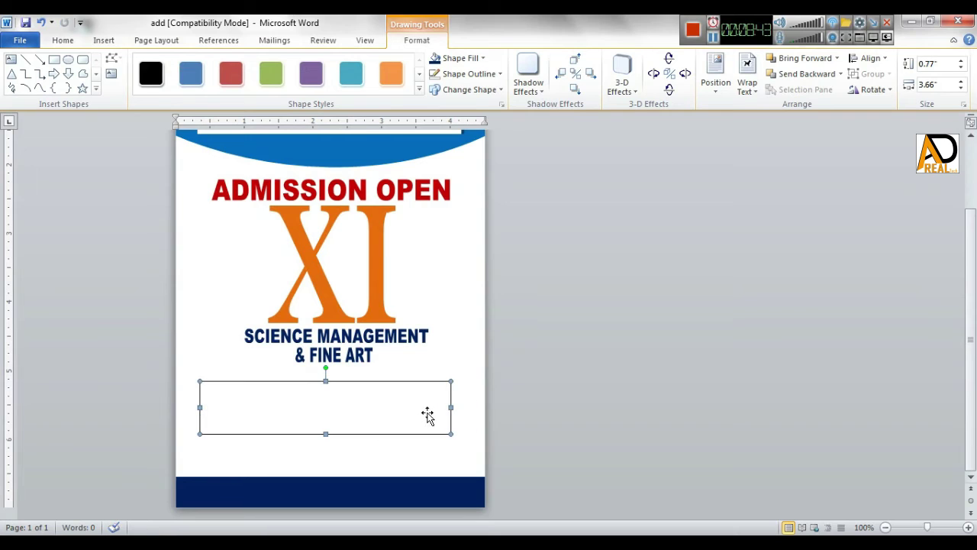
key(Up)
key(Up)
key(Up)
key(Up)
key(Up)
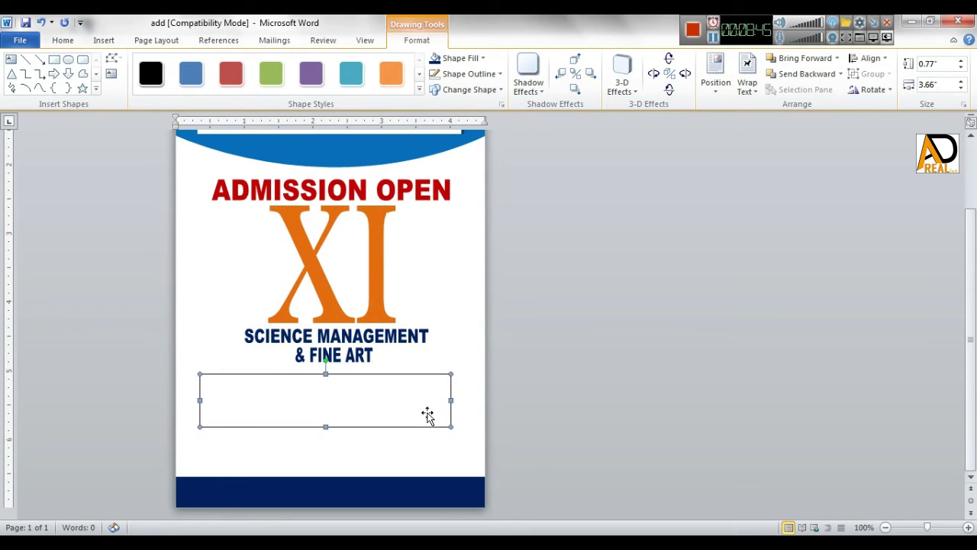
key(Right)
key(Right)
key(Up)
key(Up)
key(Right)
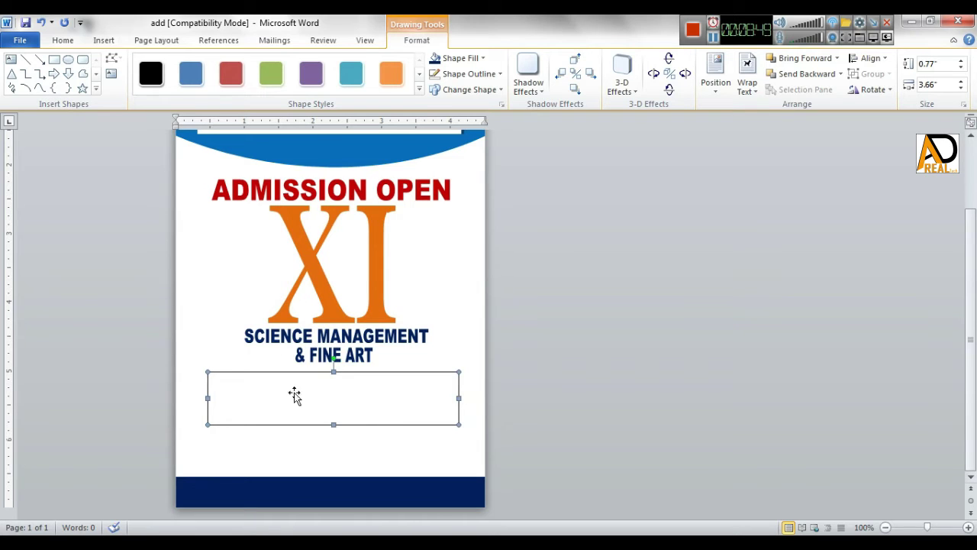
Step: Draw a horizontal line across the middle of the box, dividing it into two rows
click(25, 58)
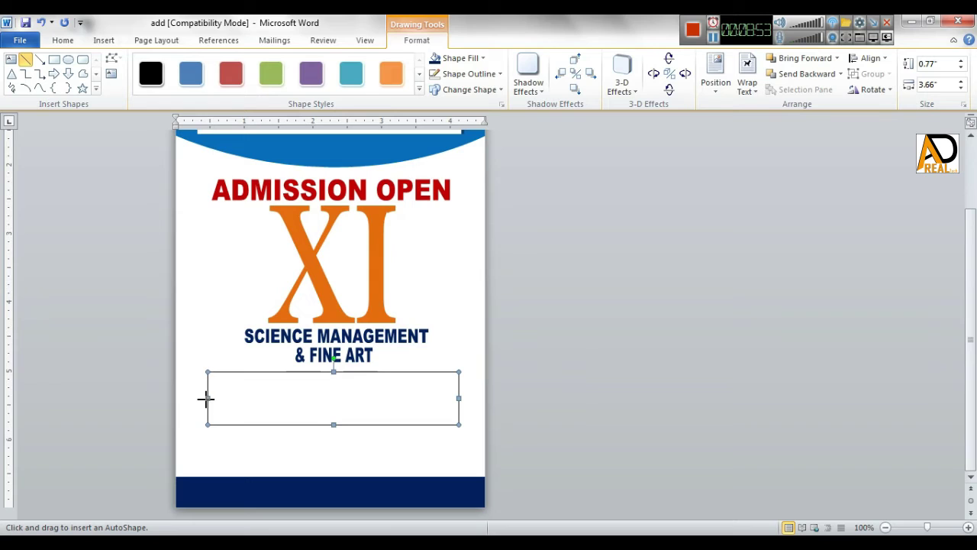
drag(207, 397, 315, 394)
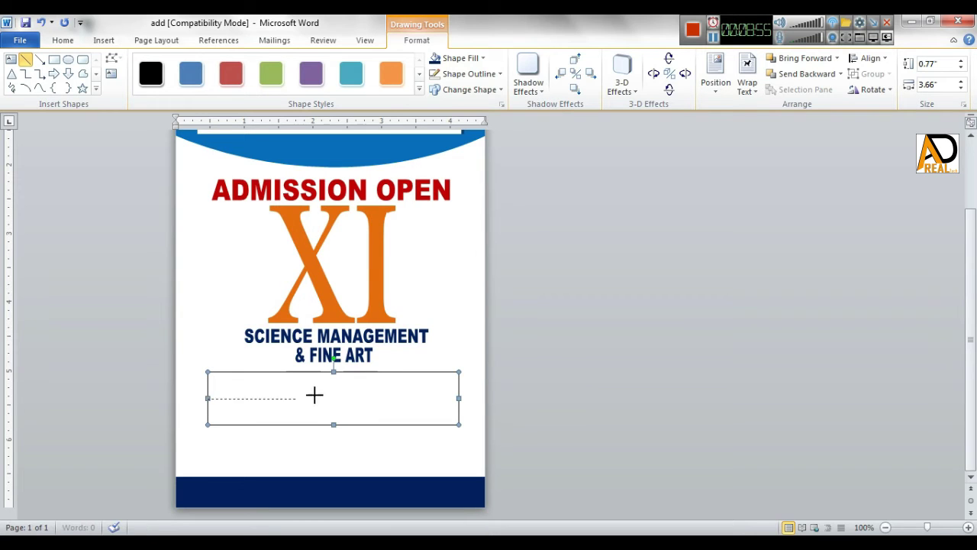
drag(459, 397, 459, 397)
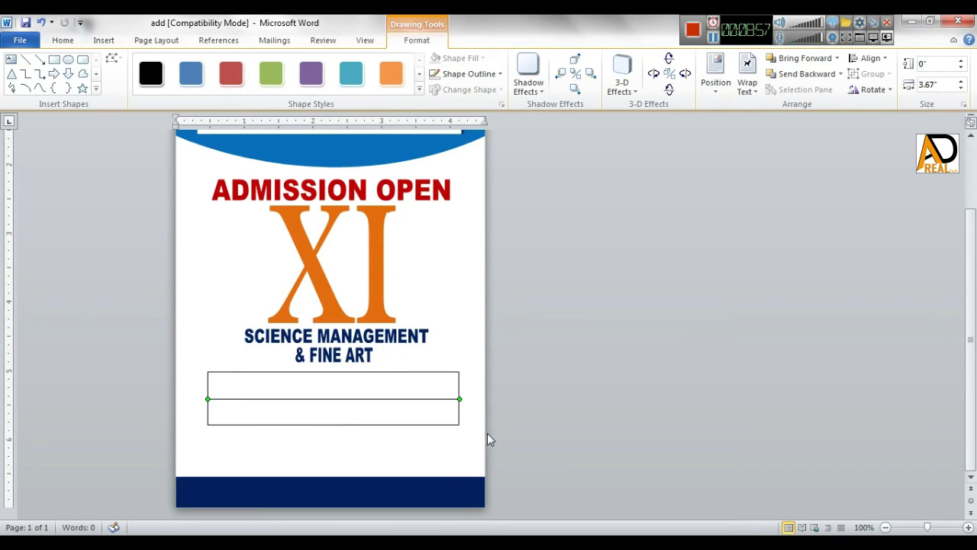
click(477, 412)
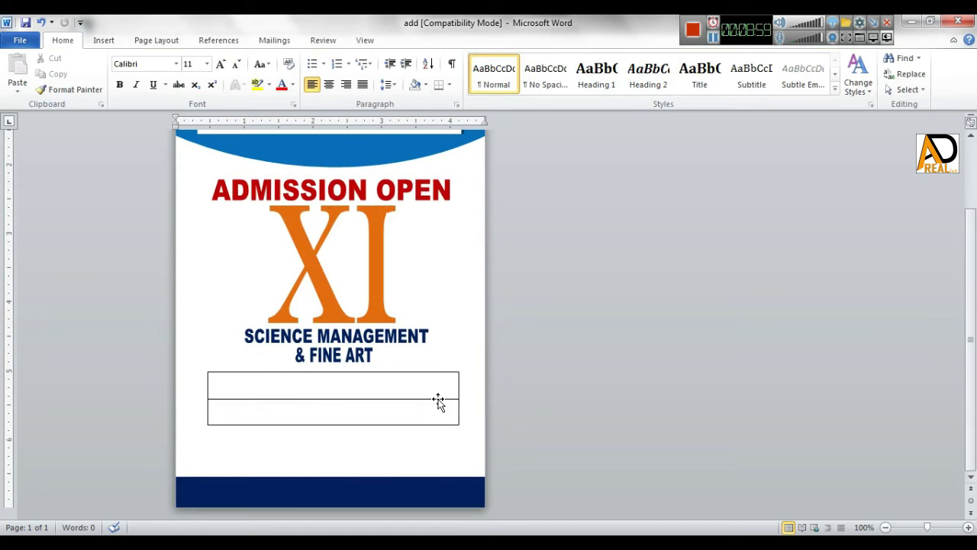
Step: Select the dividing line and the box together and group them into one shape
click(437, 398)
shift+click(438, 424)
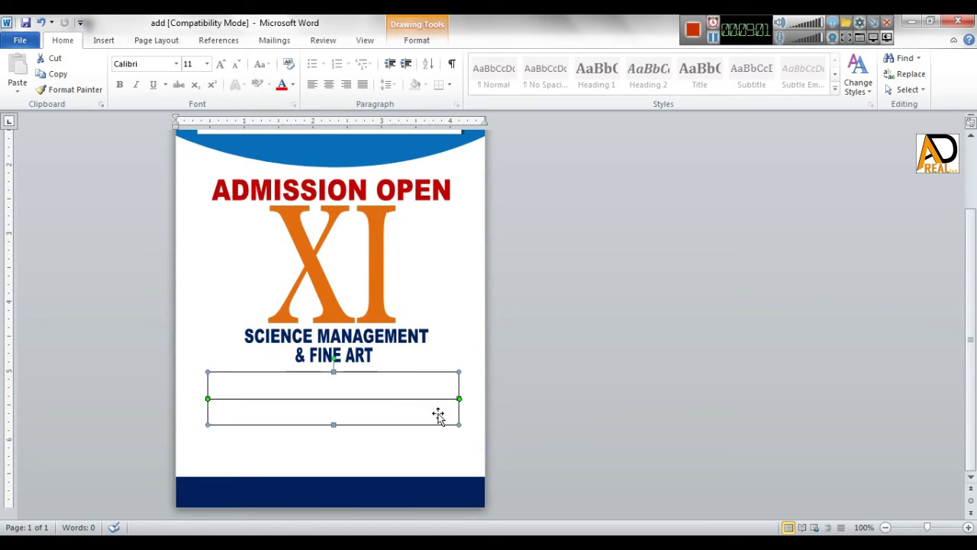
right_click(437, 416)
mouse_move(489, 337)
click(626, 339)
click(417, 463)
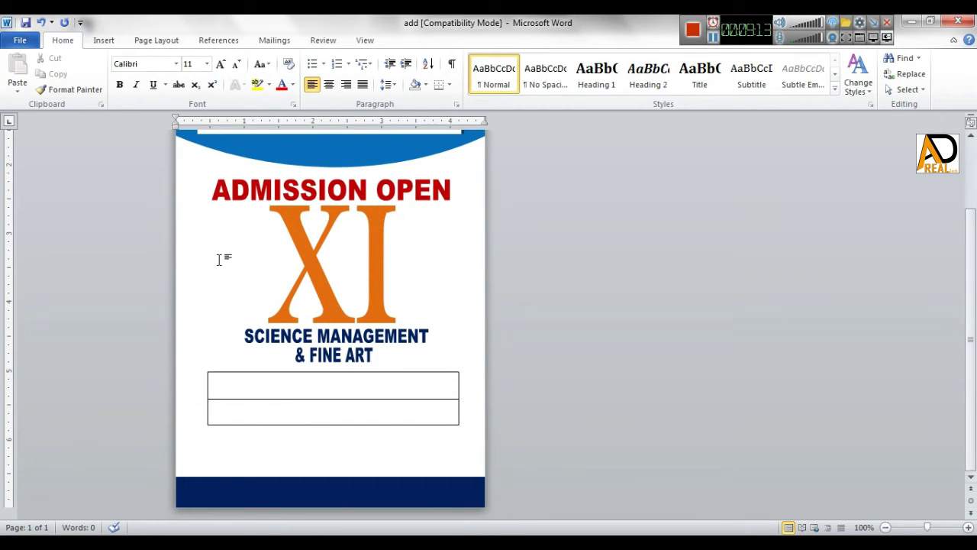
Step: Insert a WordArt reading 'SEE MINIMUM Requirement for Fine Art'
click(104, 40)
click(669, 76)
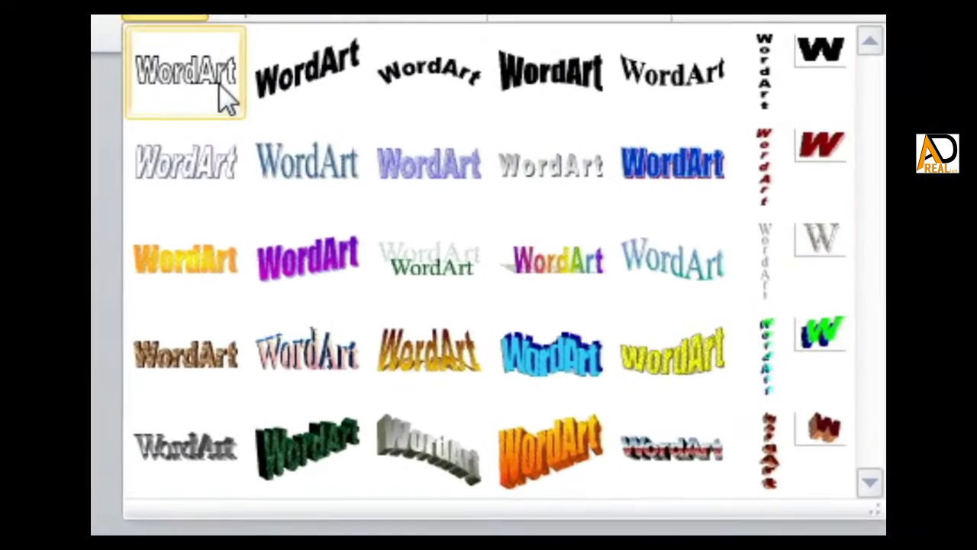
click(679, 114)
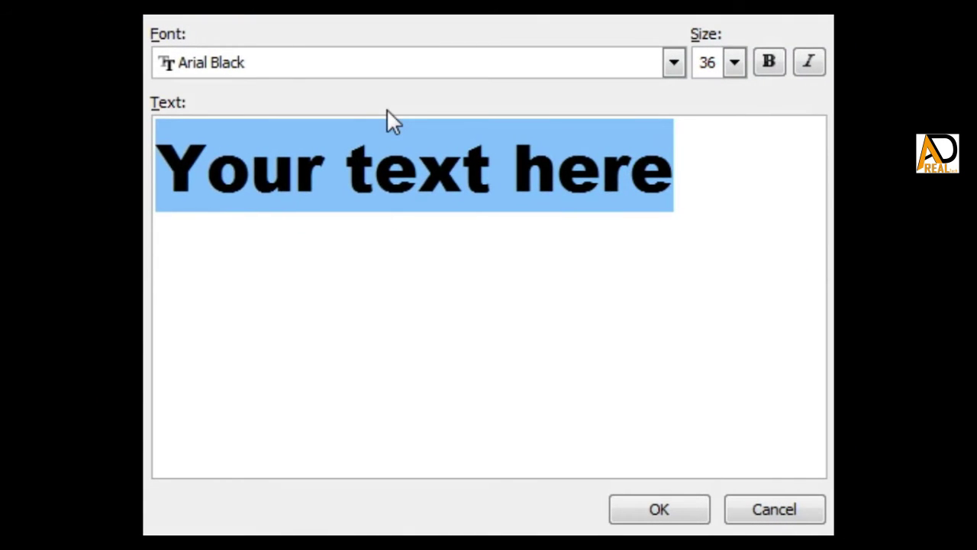
key(Delete)
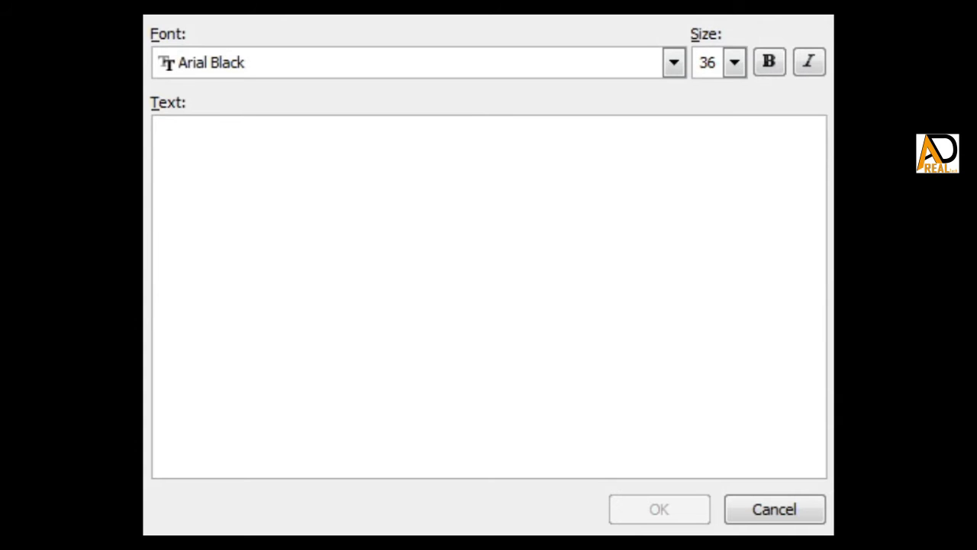
text(SEE)
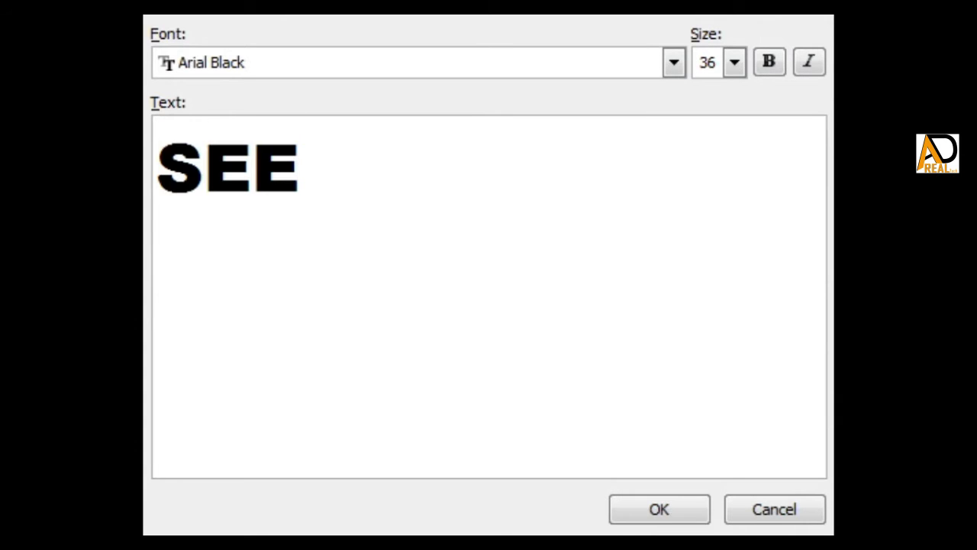
text( MINI)
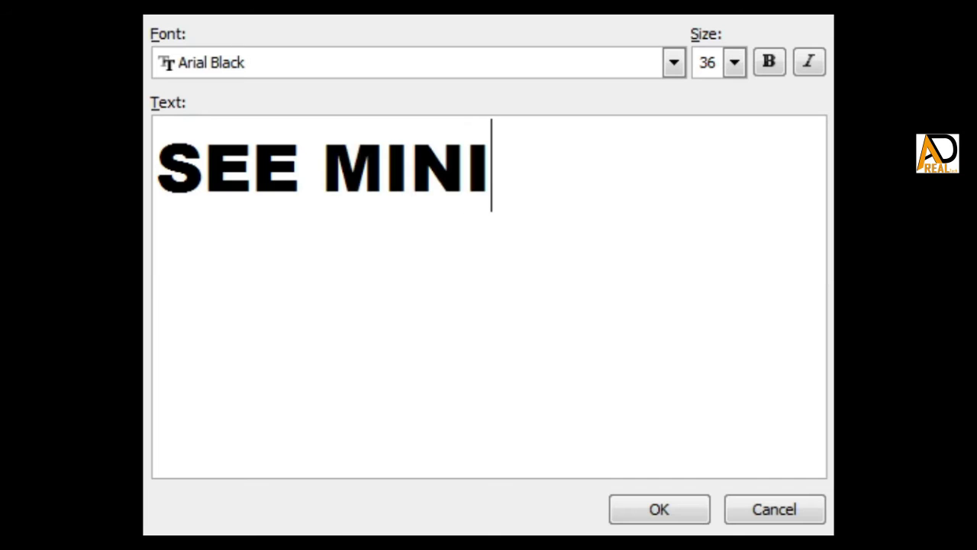
text(MU)
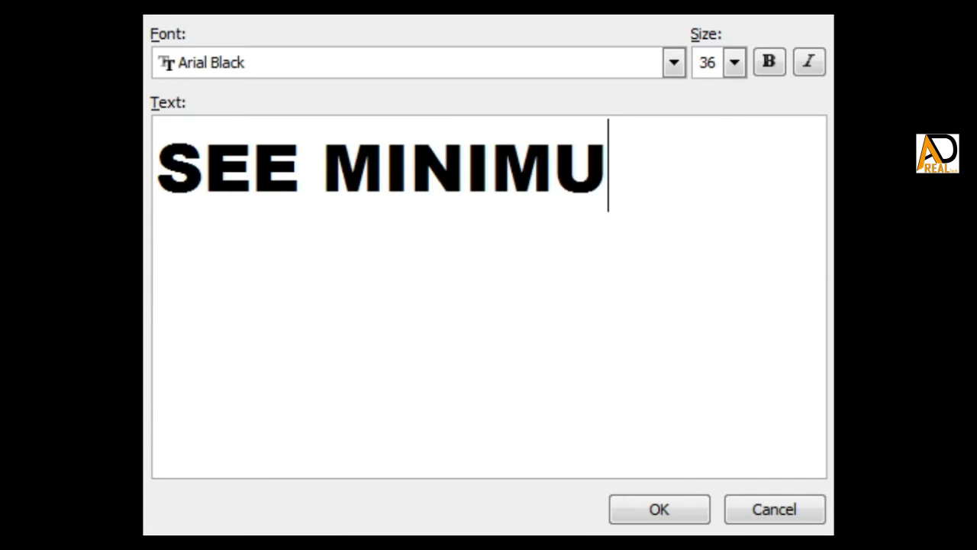
text(M)
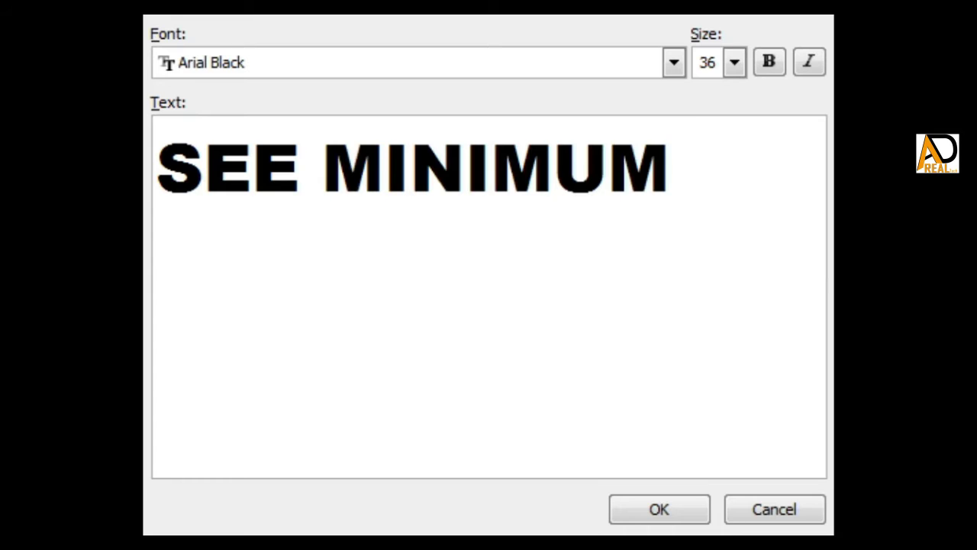
text( RE)
key(BackSpace)
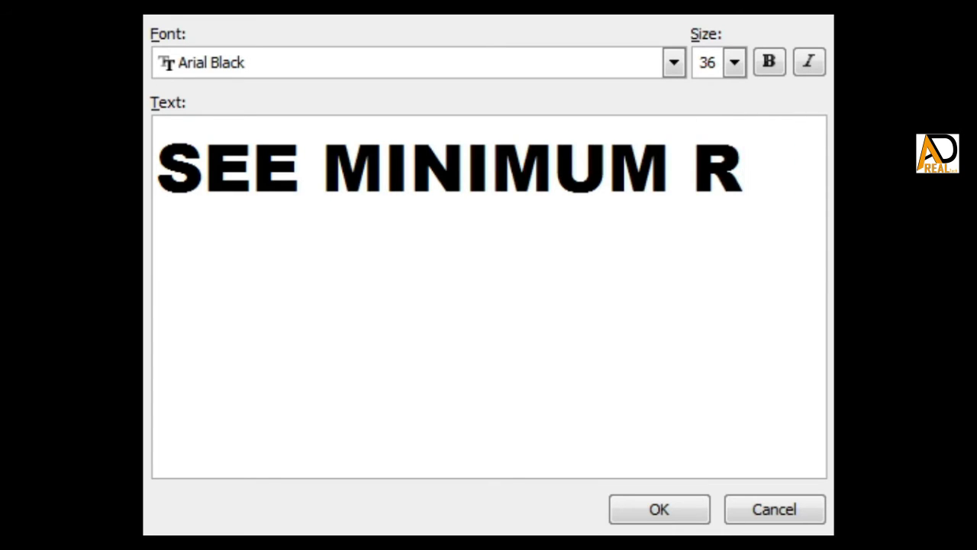
text(E)
key(BackSpace)
text(e)
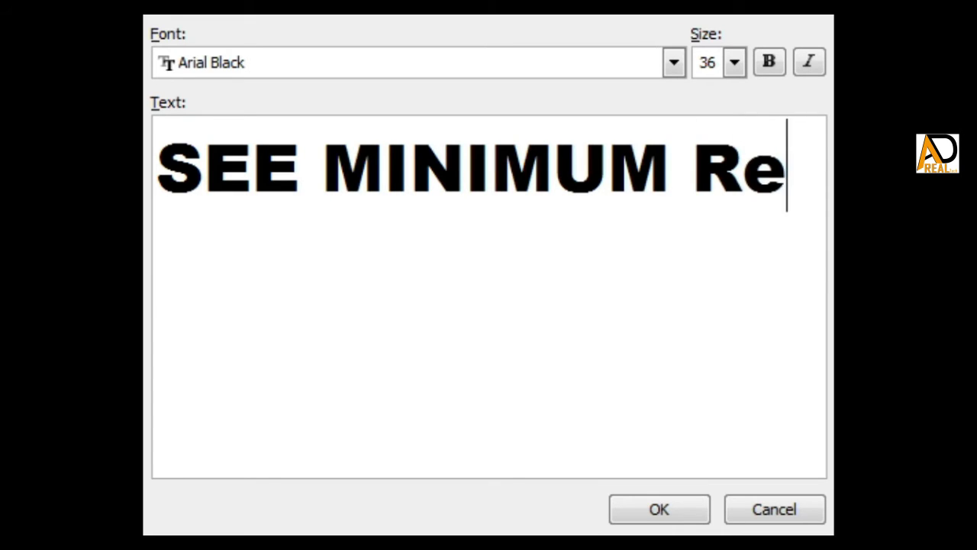
text(q)
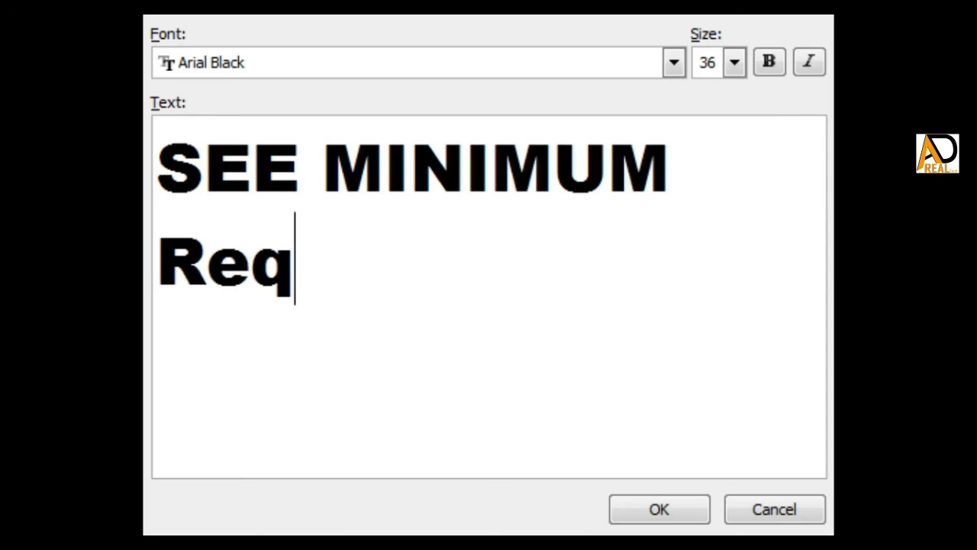
text(ui)
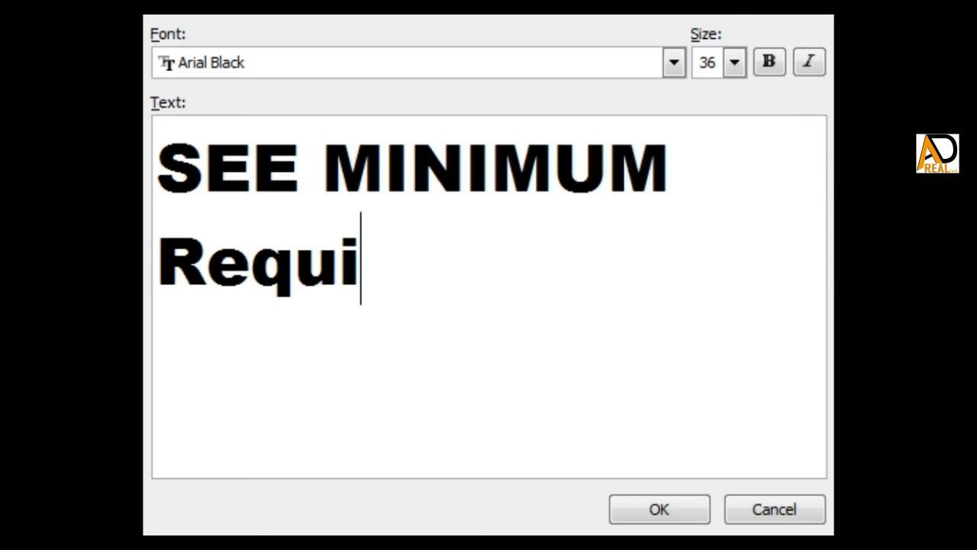
text(r)
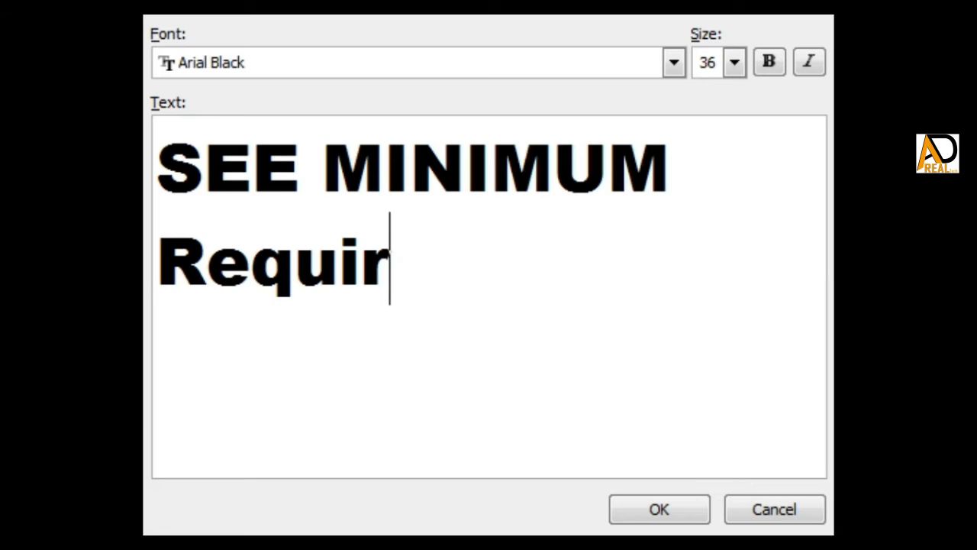
text(ement )
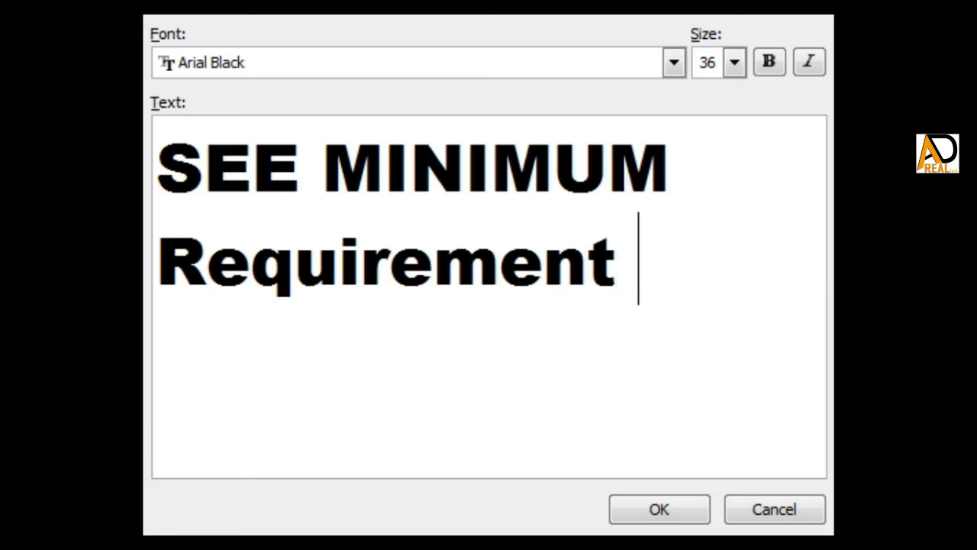
text(for )
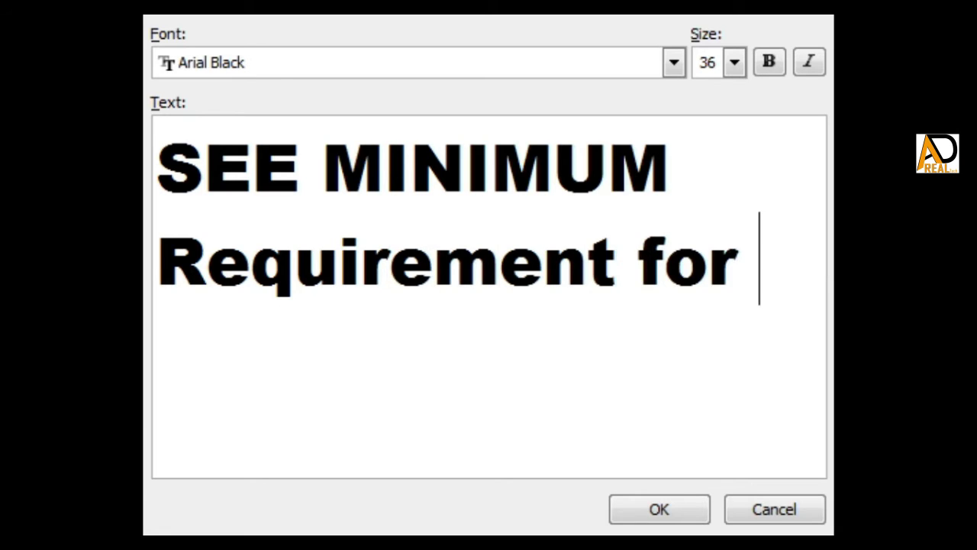
text(fine)
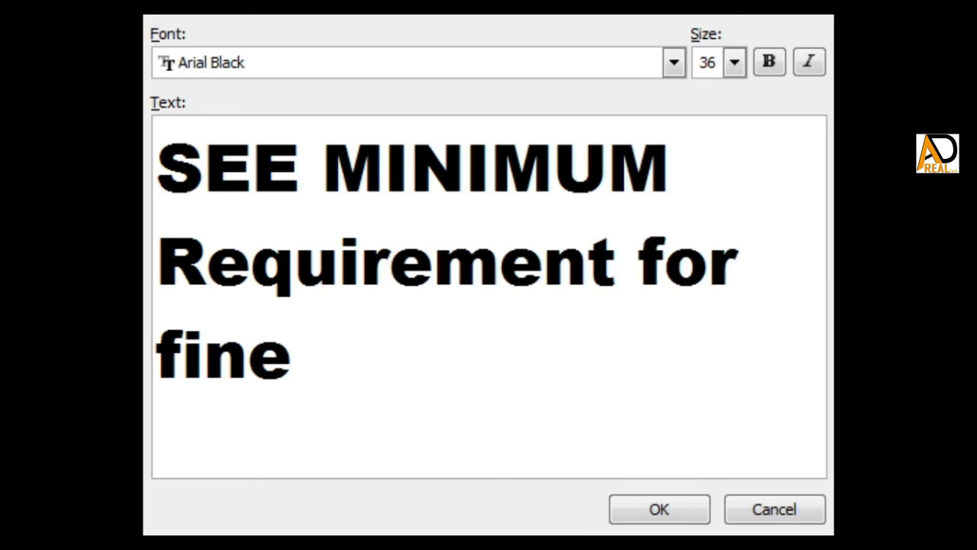
key(BackSpace)
key(BackSpace)
key(BackSpace)
text(F)
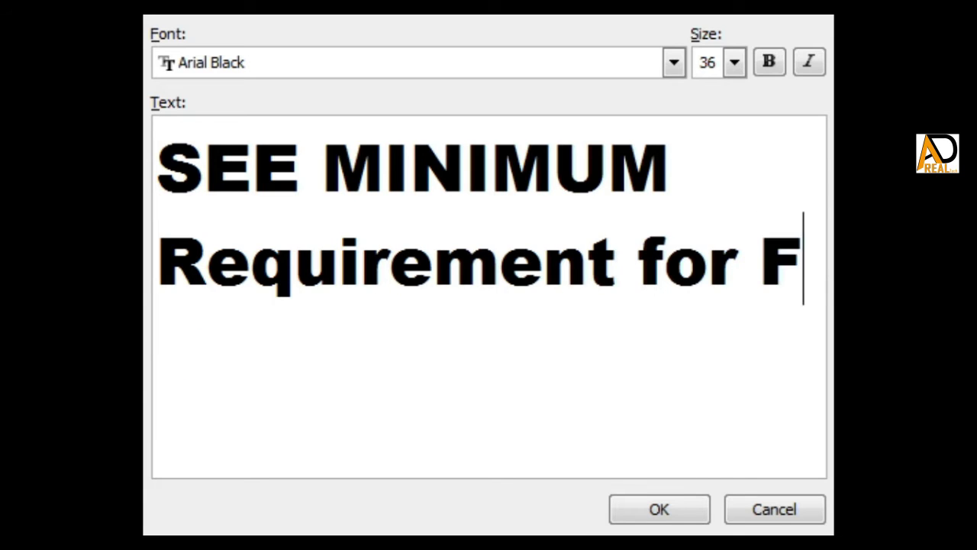
text(ine ar)
key(BackSpace)
key(BackSpace)
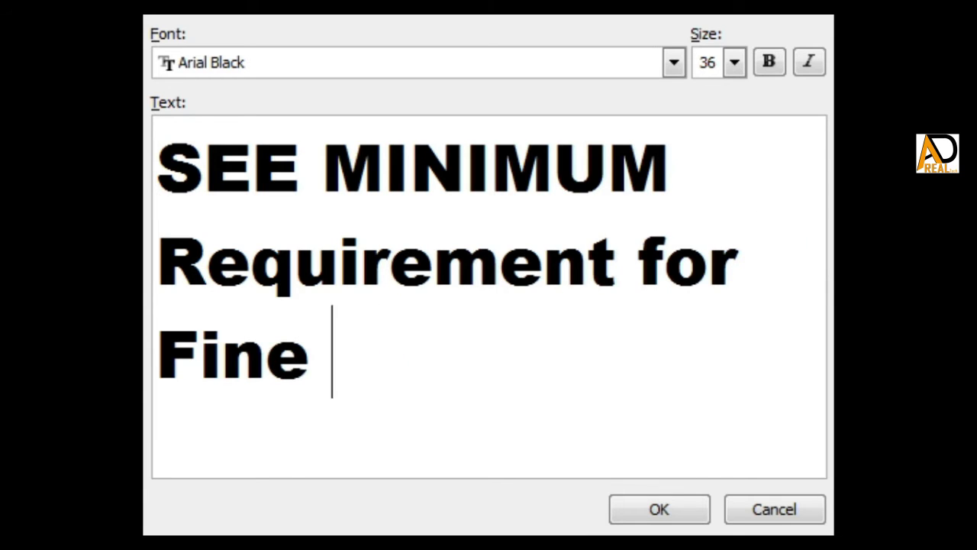
text(Art)
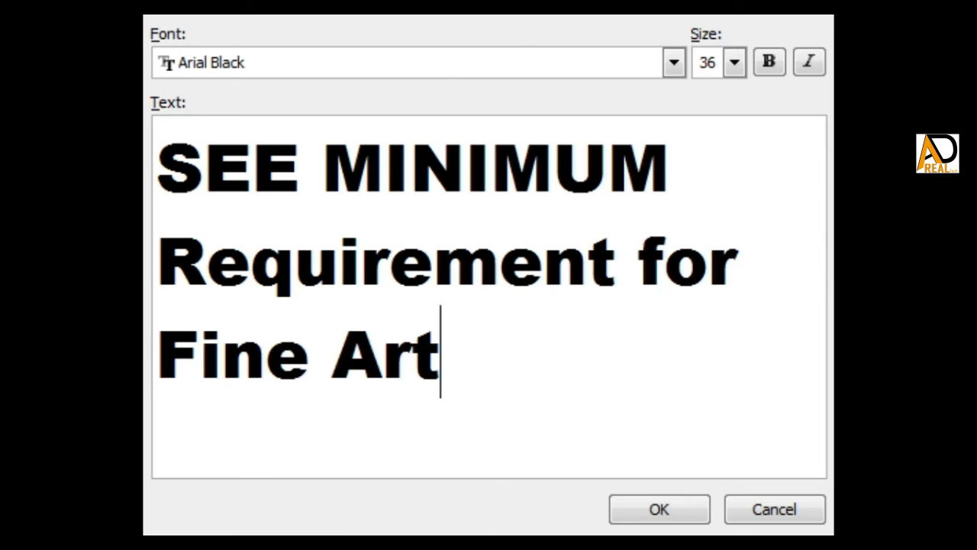
Step: Set the requirement WordArt to Arial Black size 9 and confirm it
click(673, 68)
click(725, 69)
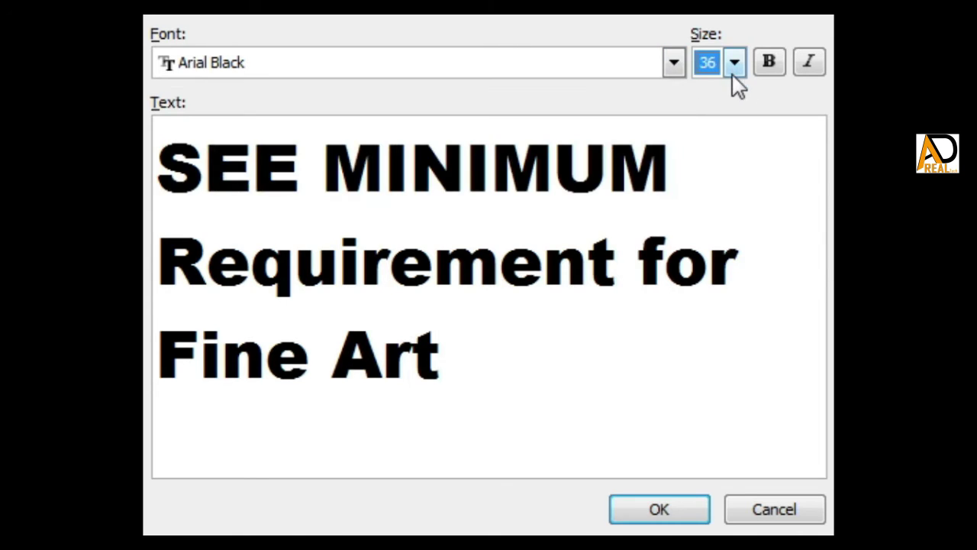
click(734, 62)
click(704, 116)
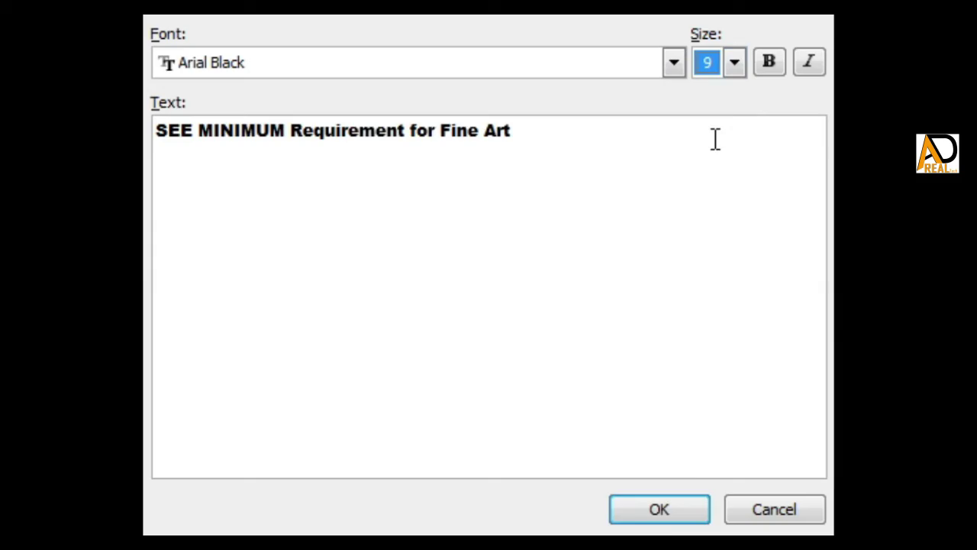
click(661, 510)
Step: Float the requirement WordArt in front of text and stretch it across the box's top cell
click(786, 93)
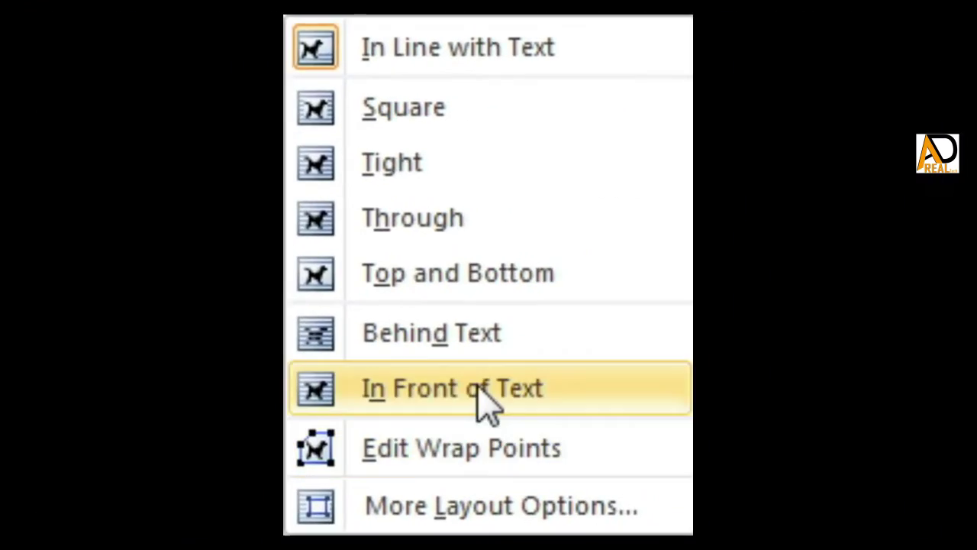
click(564, 347)
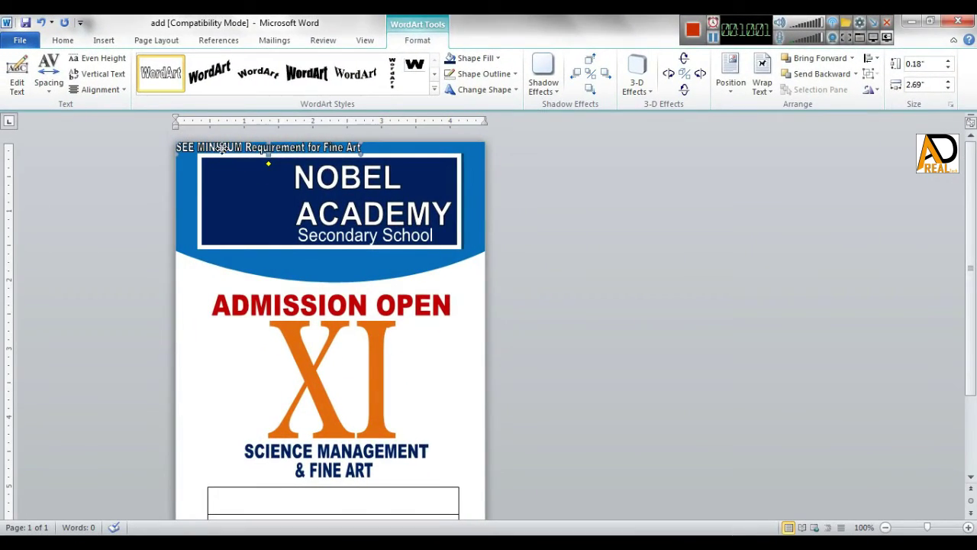
drag(294, 452, 294, 451)
scroll(294, 451, down, 3)
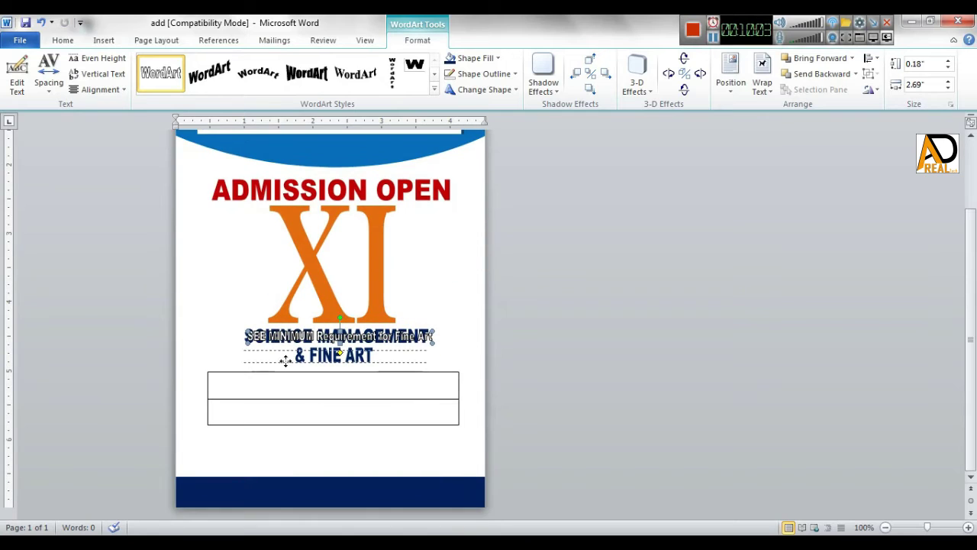
drag(275, 383, 259, 384)
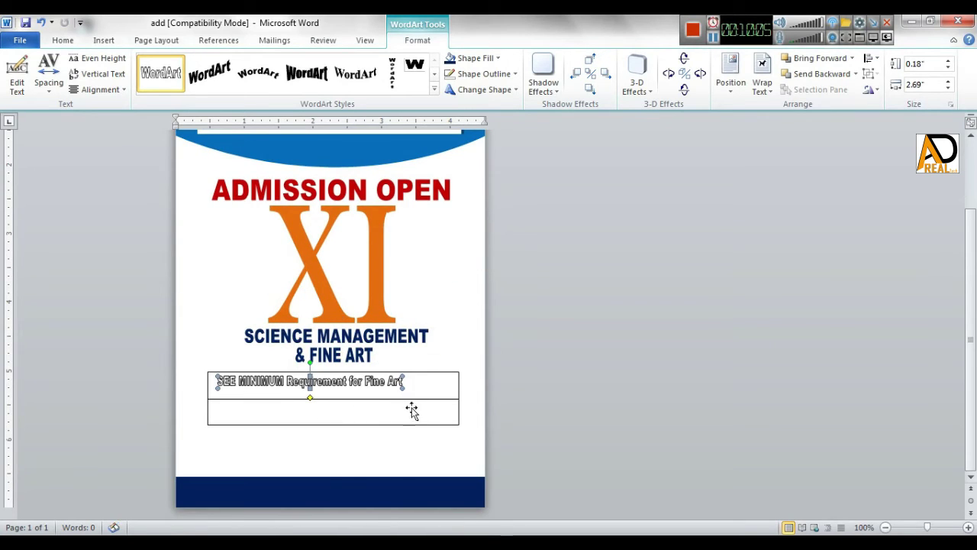
drag(442, 396, 450, 389)
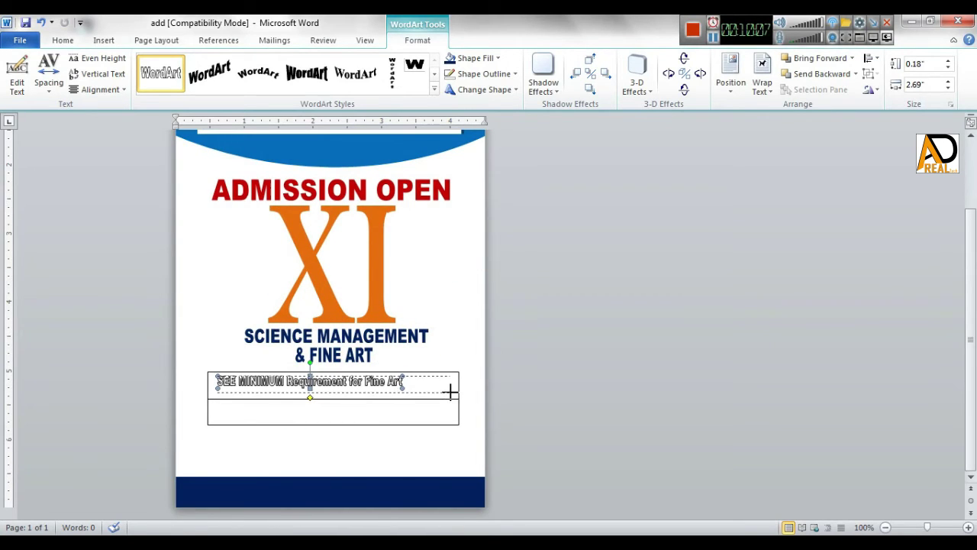
key(Down)
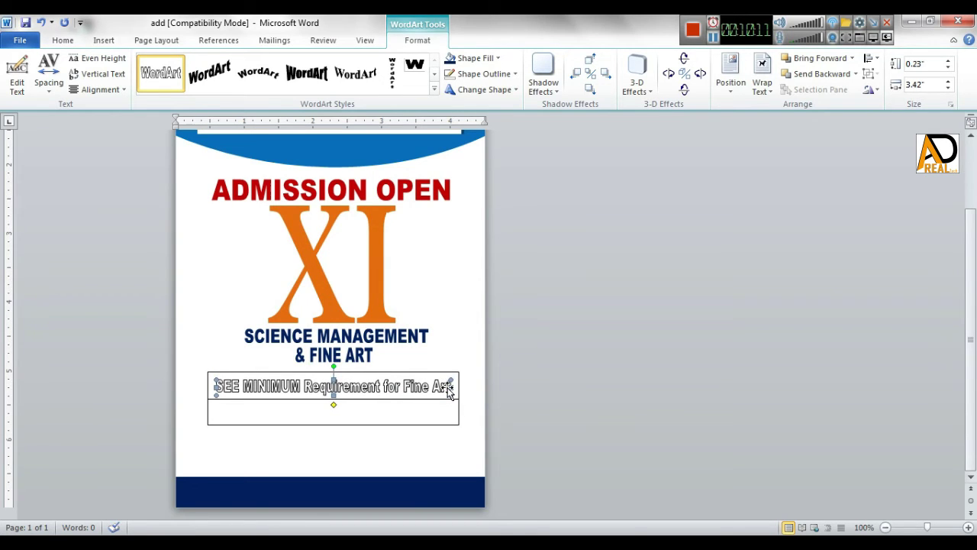
drag(452, 387, 454, 387)
key(Right)
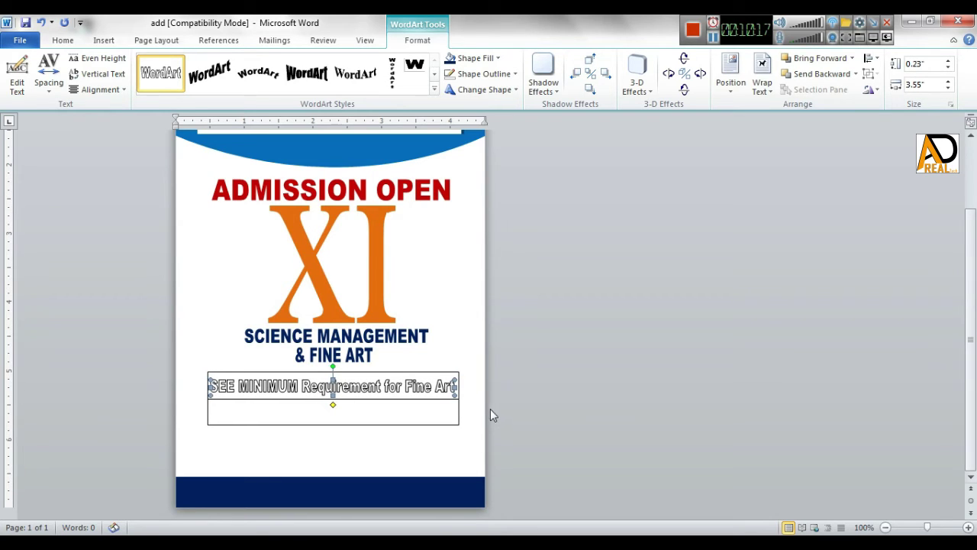
Step: Fill the requirement WordArt purple and remove its outline
click(470, 59)
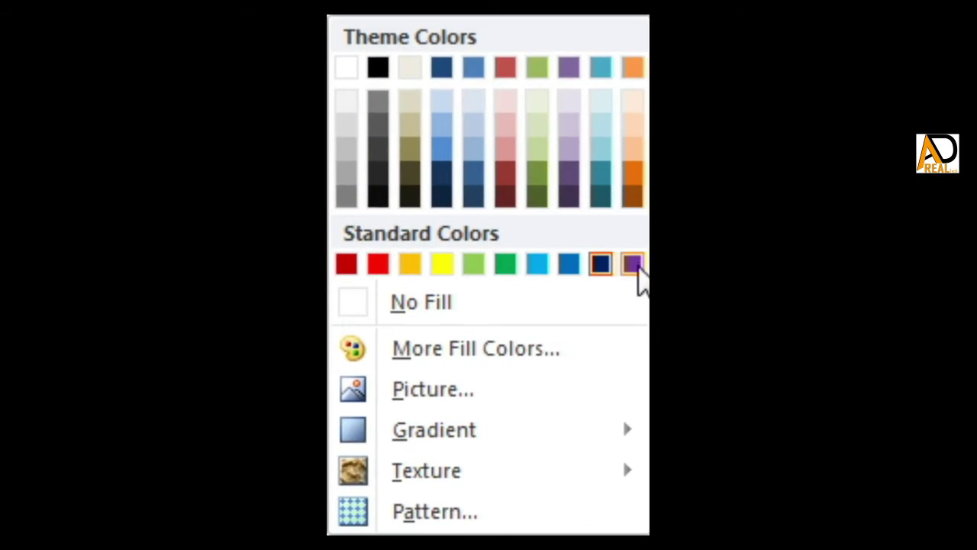
click(631, 263)
click(461, 37)
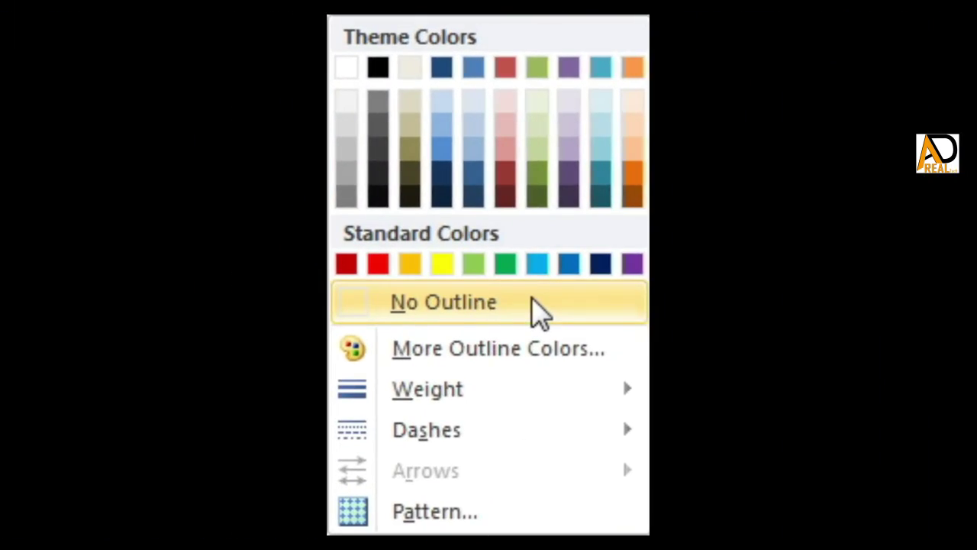
click(525, 246)
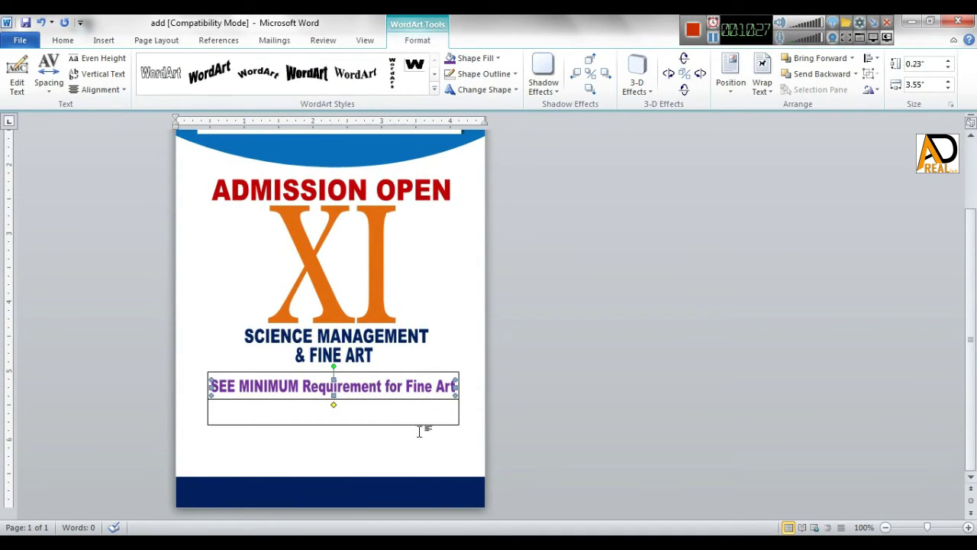
scroll(419, 432, up, 3)
click(63, 39)
Step: Insert an Arial Black WordArt reading '1.6 GPA & D+ in English only'
click(107, 40)
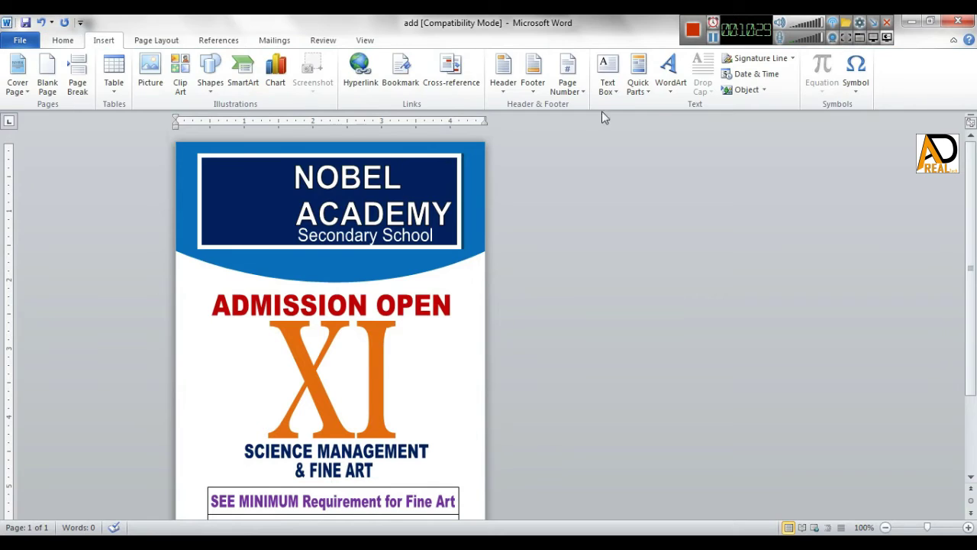
click(670, 69)
click(684, 148)
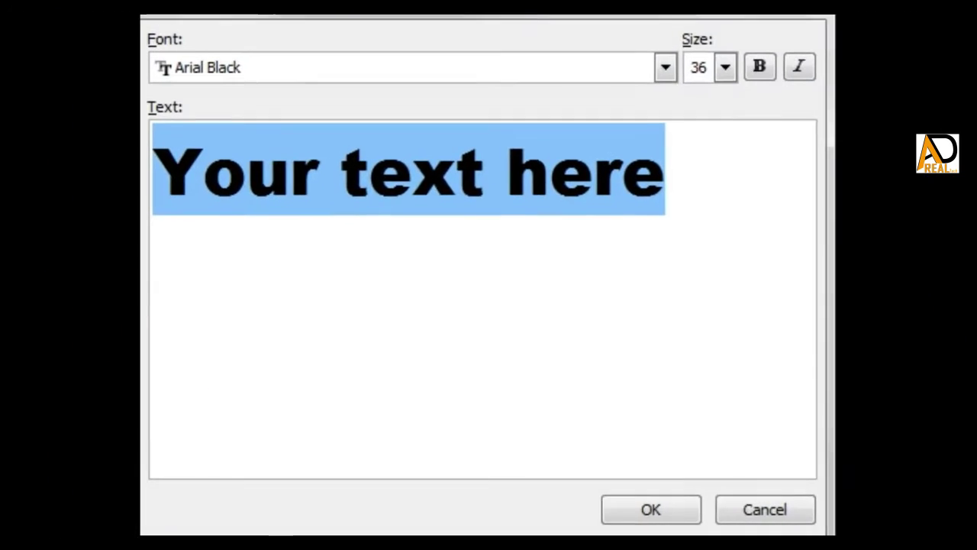
key(BackSpace)
text(1.)
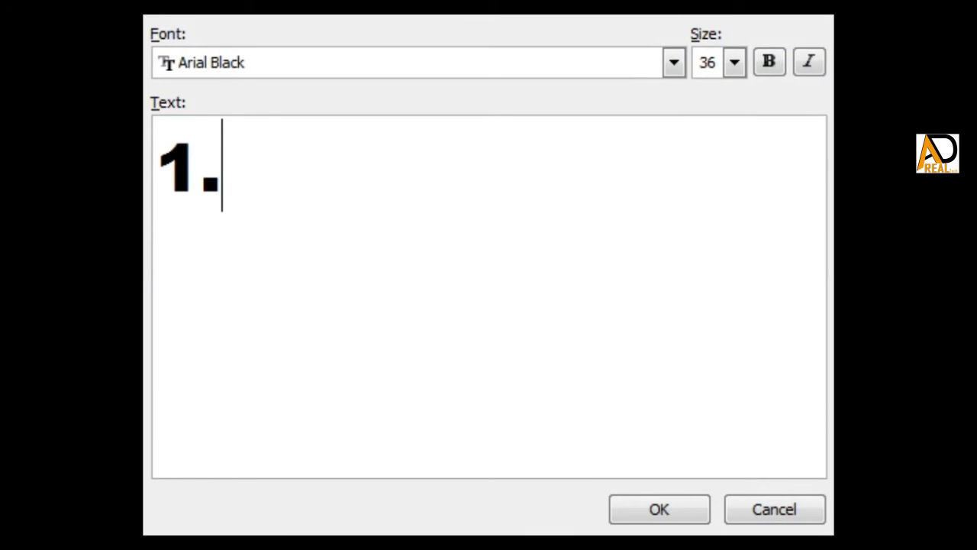
text(6 )
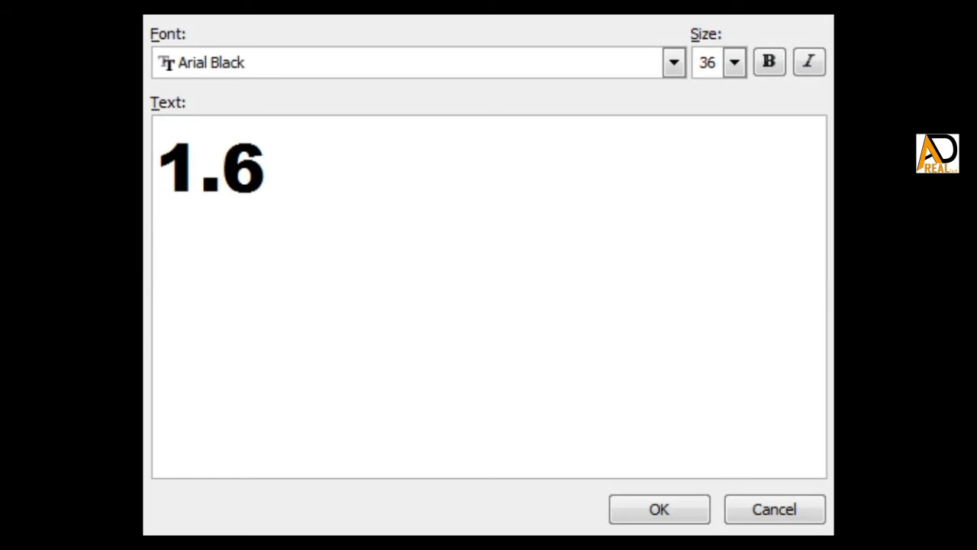
text(gp)
key(BackSpace)
key(BackSpace)
text(GP)
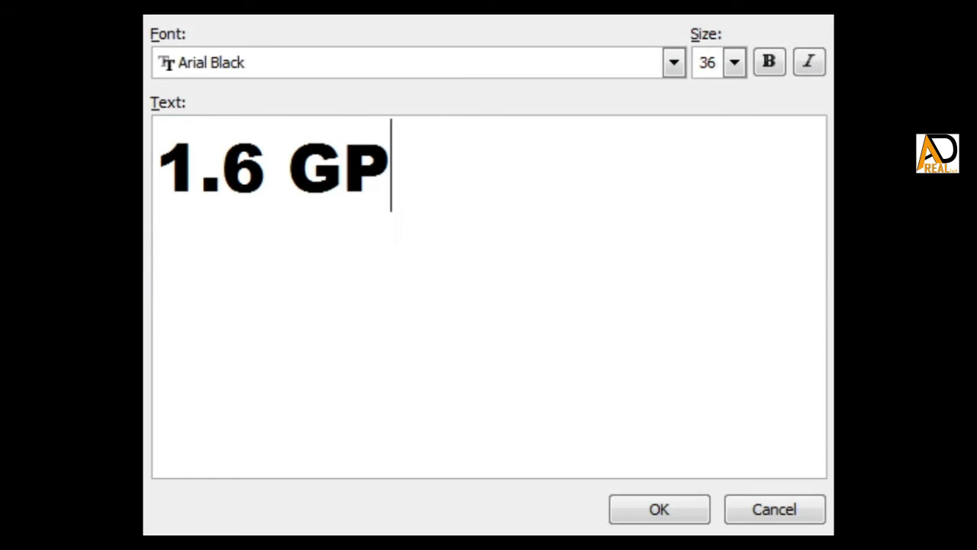
text(A & )
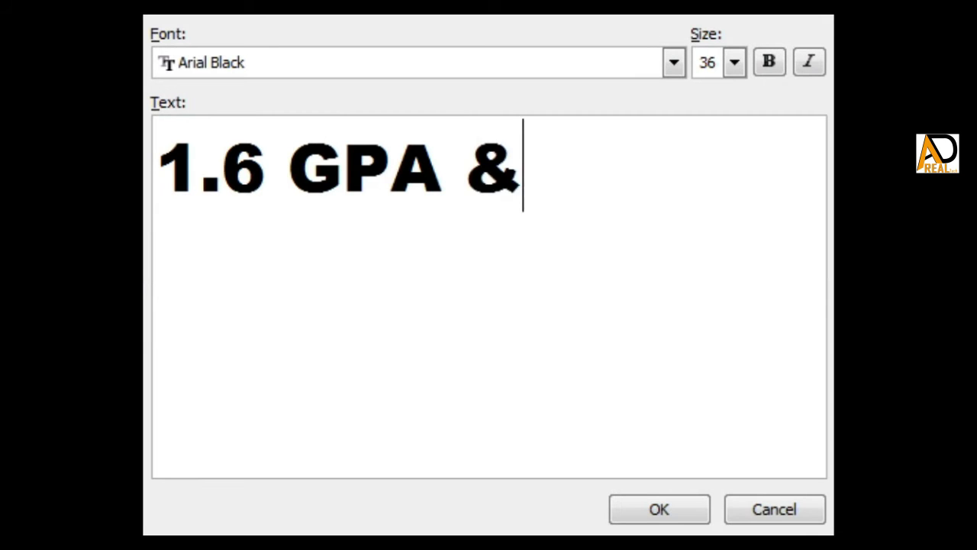
text(d)
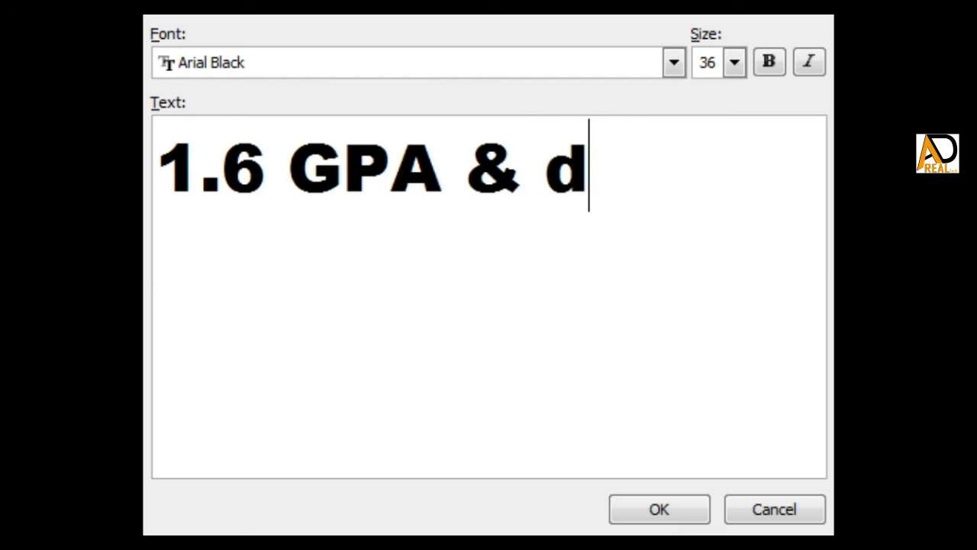
key(BackSpace)
text(D+ )
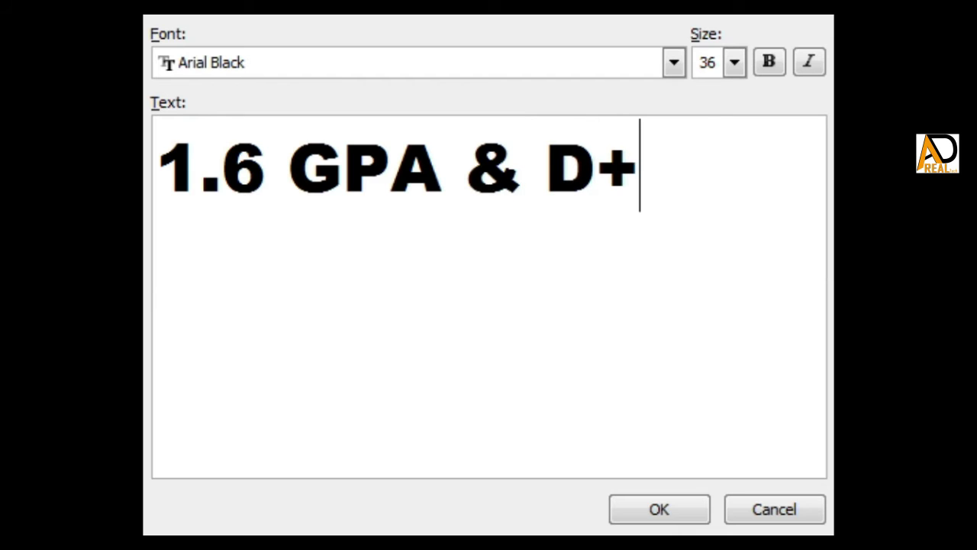
text(I)
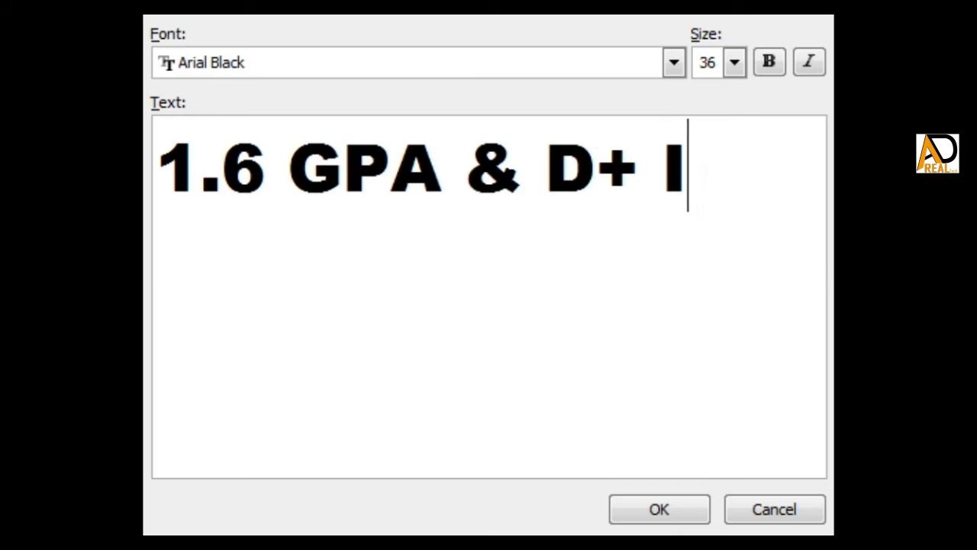
text(N)
key(BackSpace)
key(BackSpace)
text(in )
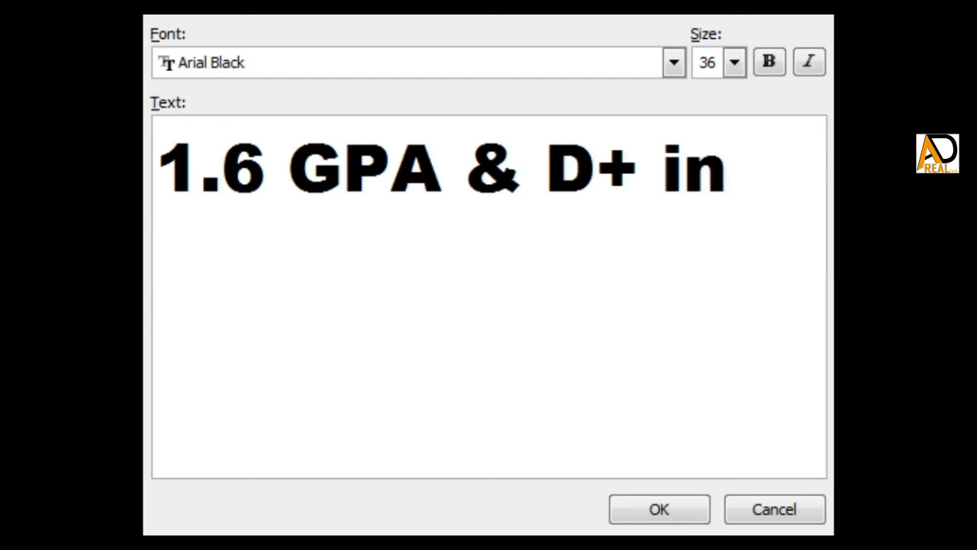
text(E)
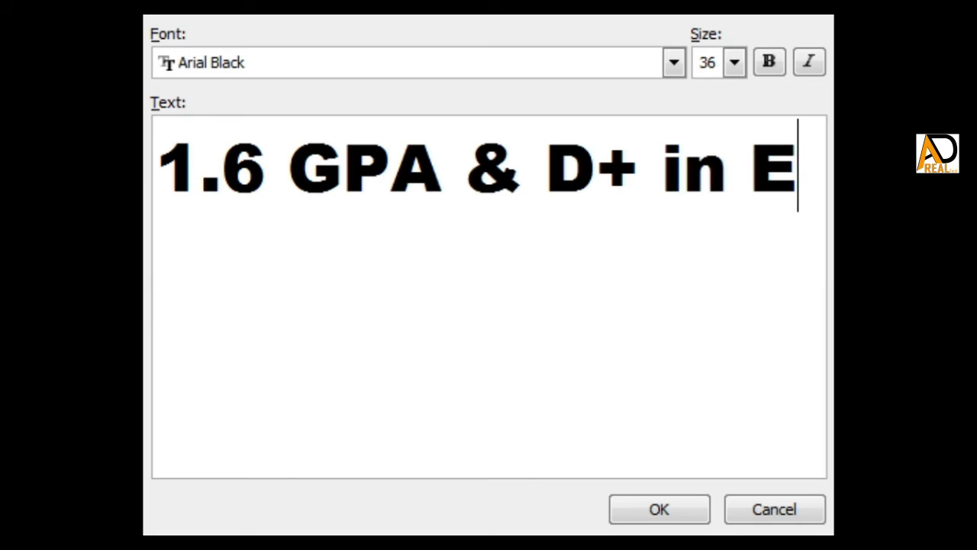
text(nglish )
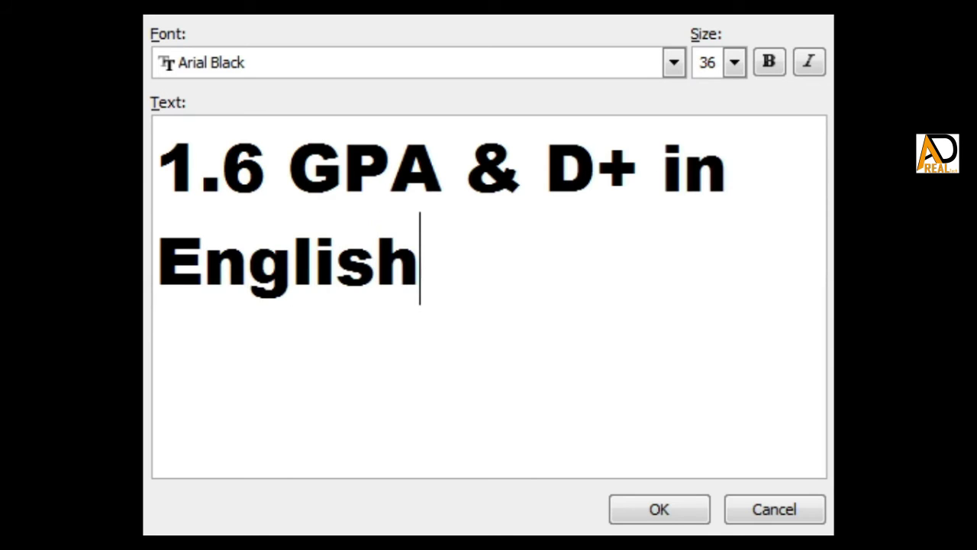
text(onl)
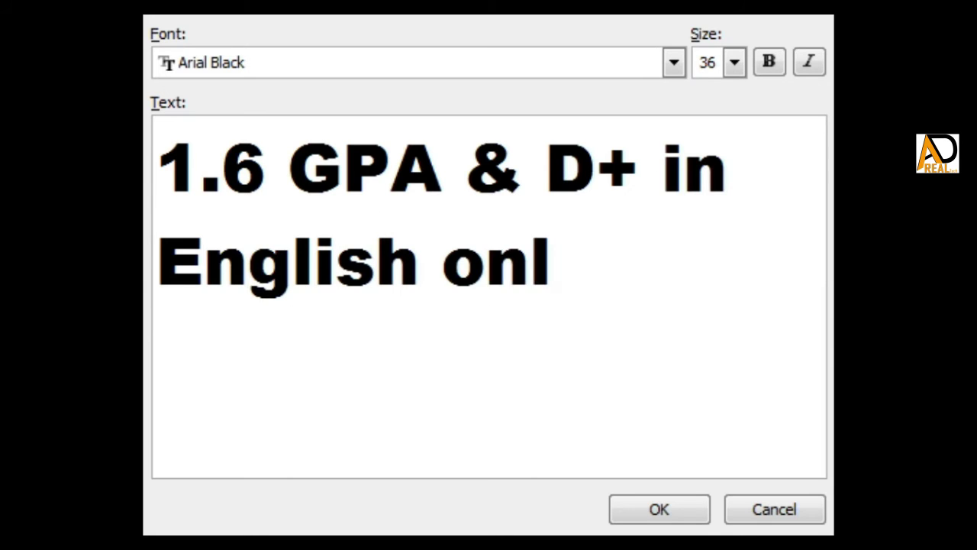
text(y)
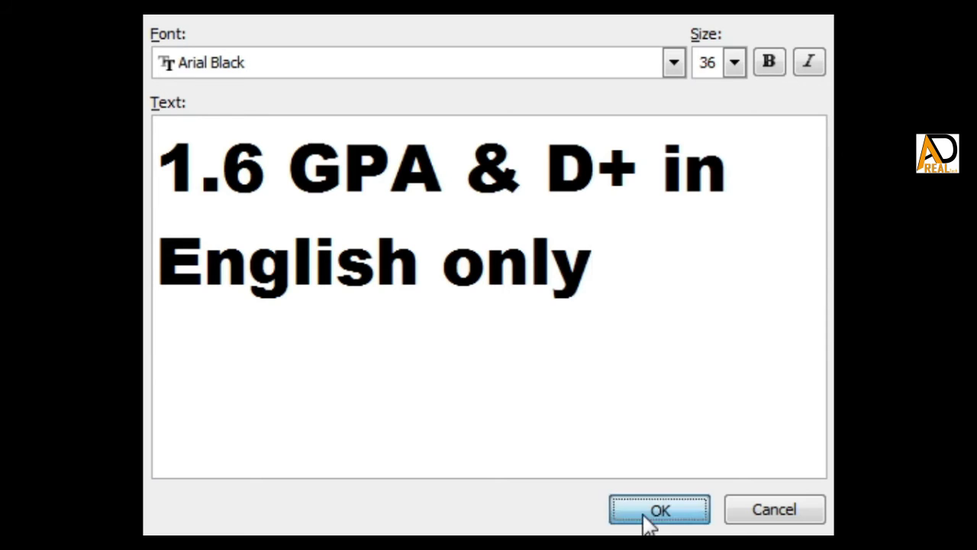
click(645, 513)
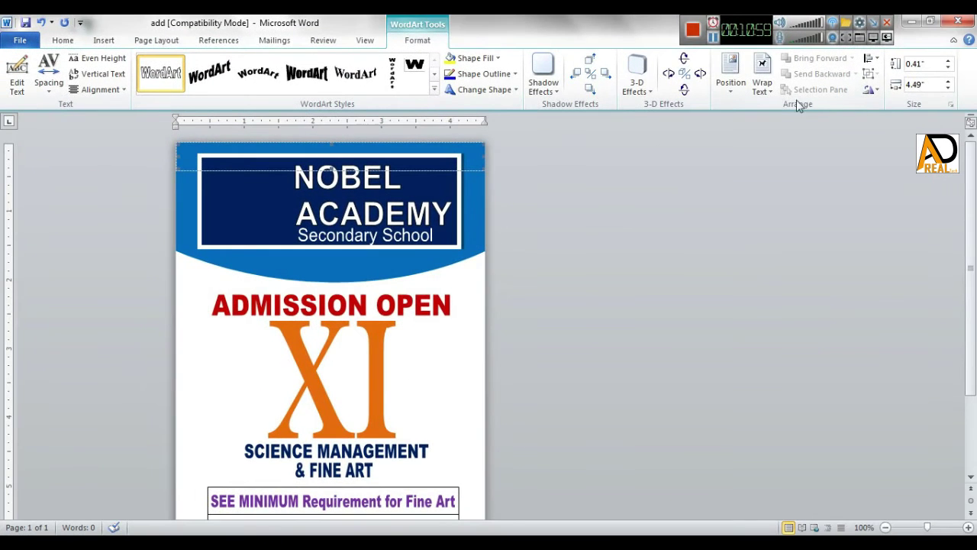
Step: Float the GPA line in front of text and stretch it across the box's lower row
click(762, 84)
click(787, 211)
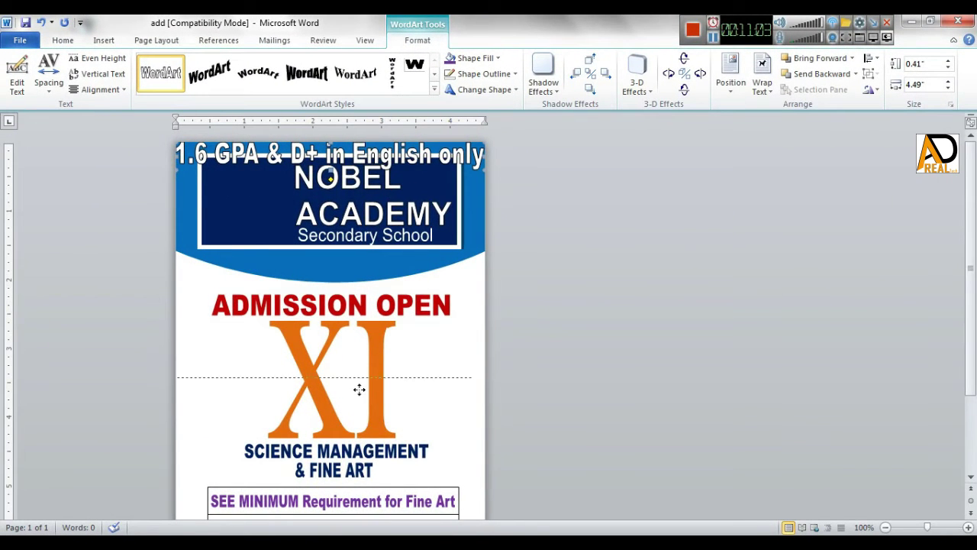
drag(359, 389, 358, 391)
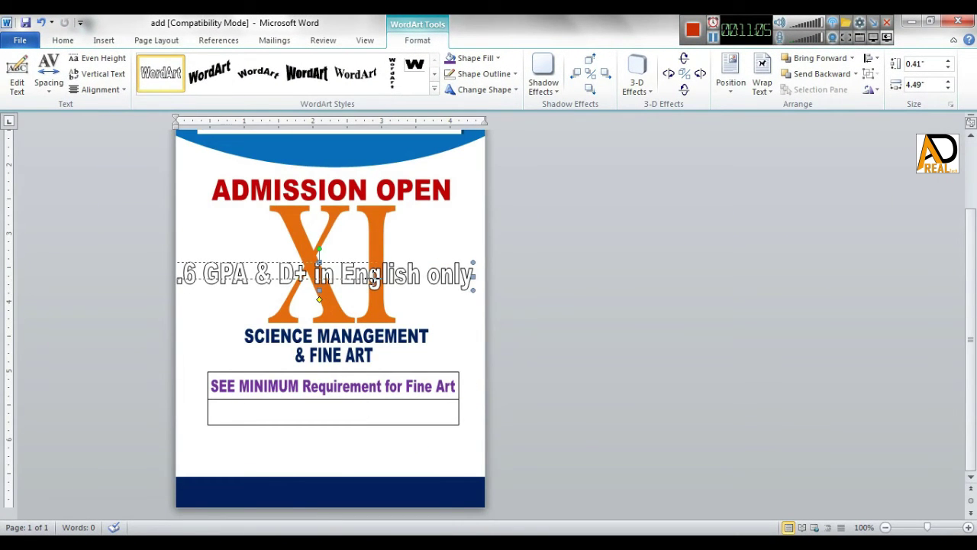
key(ctrl+z)
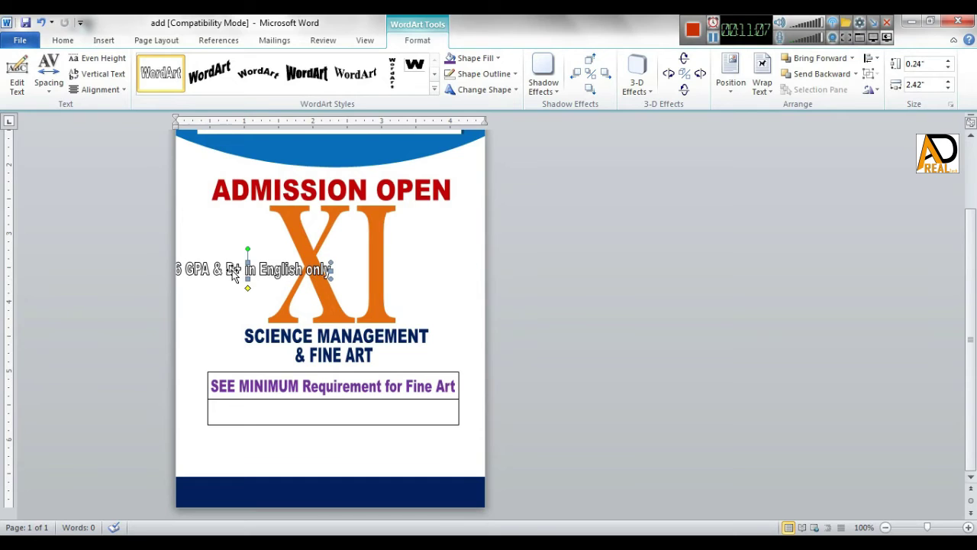
drag(233, 275, 276, 412)
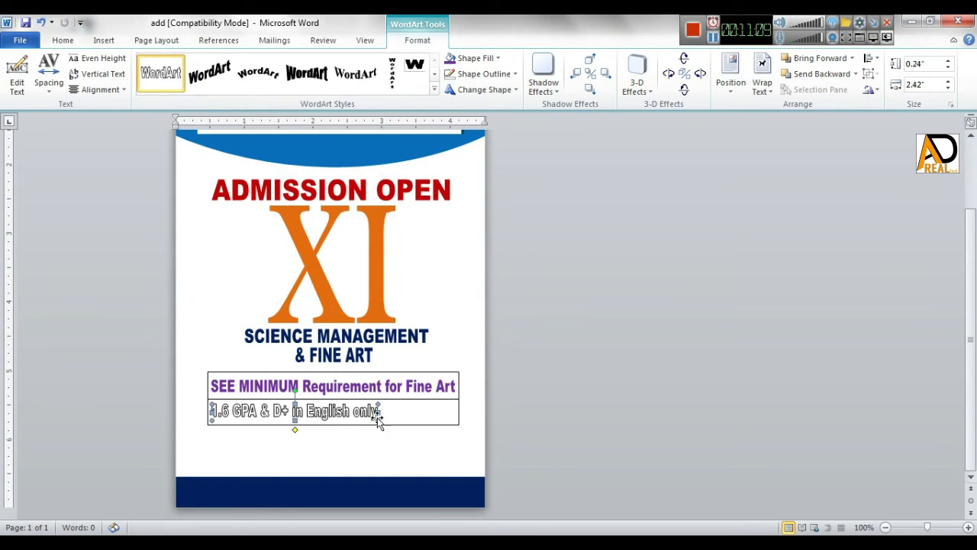
drag(445, 410, 448, 411)
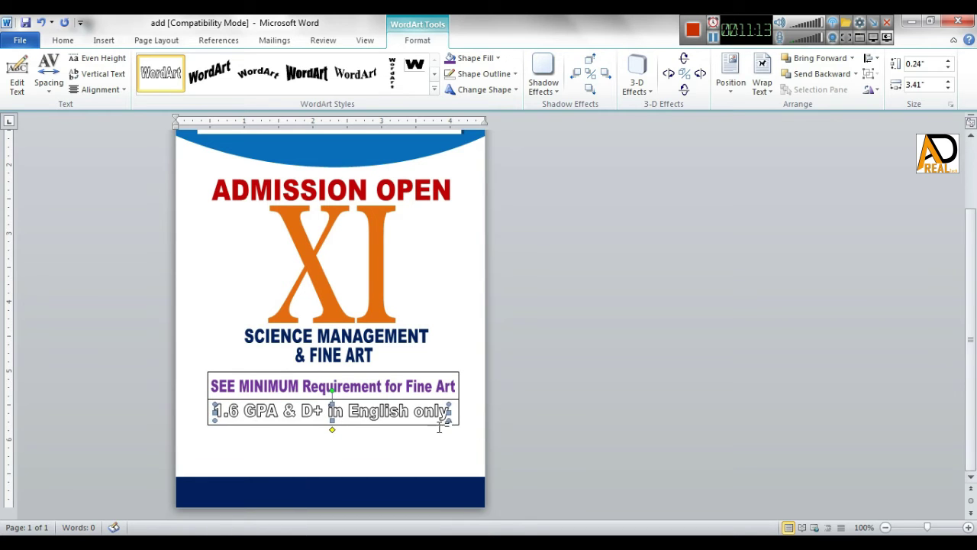
Step: Give the GPA line a solid black fill with no outline
click(468, 59)
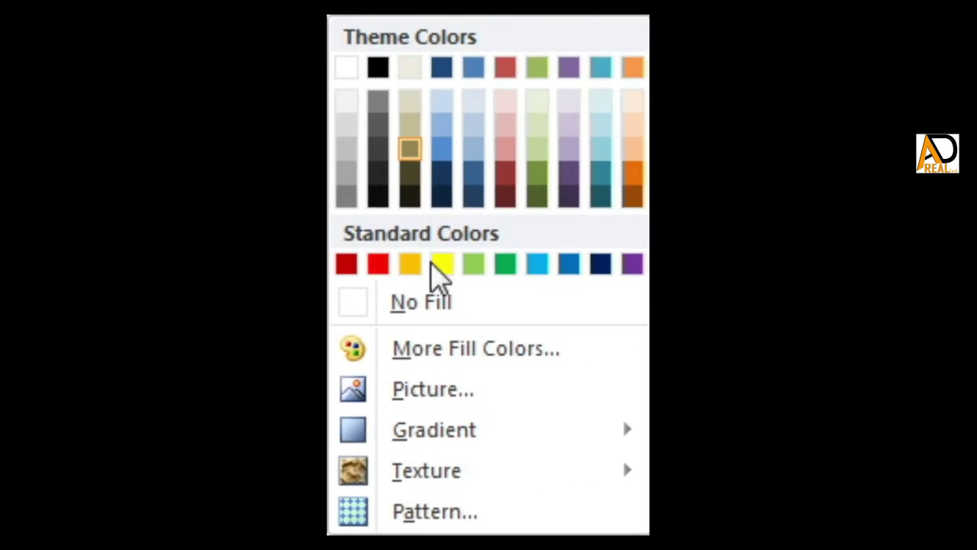
click(378, 100)
click(477, 72)
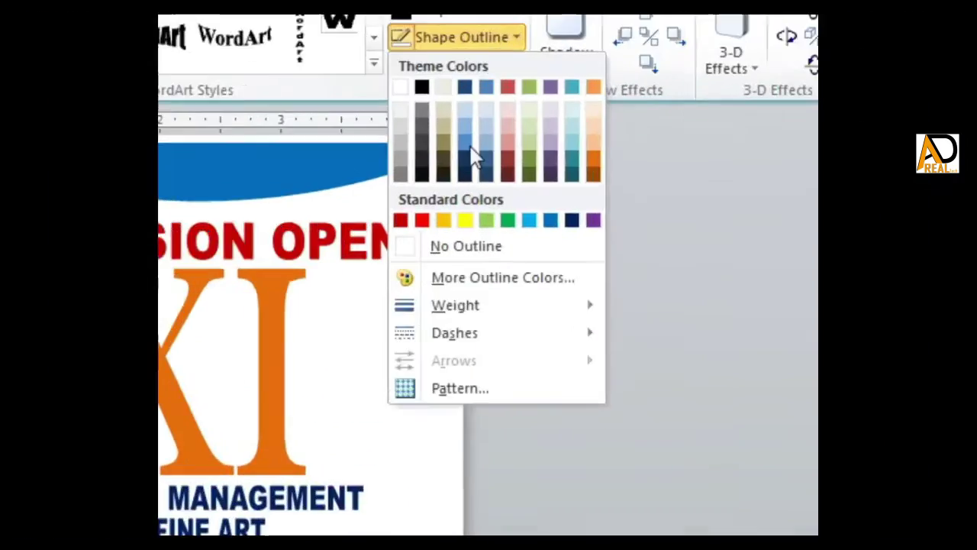
click(452, 309)
click(562, 430)
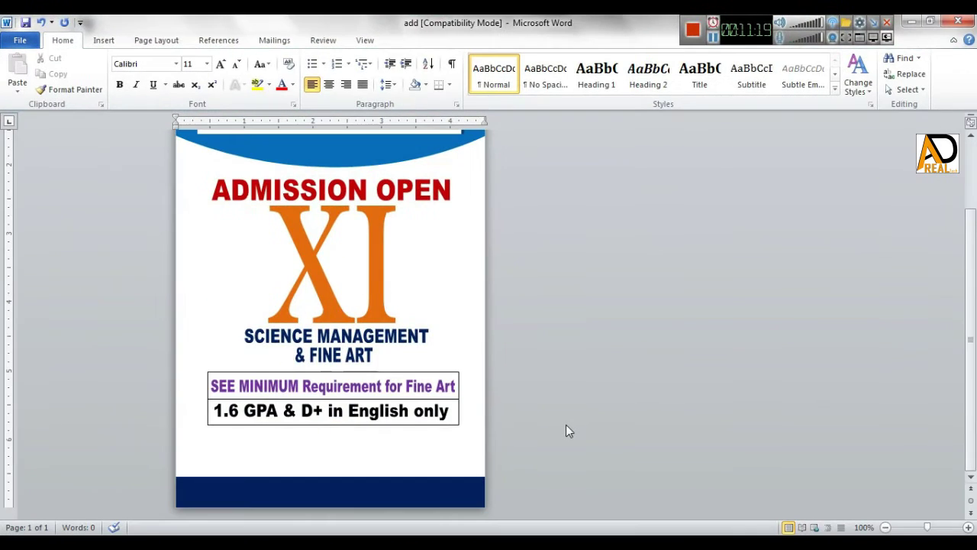
Step: Insert an Arial WordArt Tel line listing both contact phone numbers
click(105, 41)
click(666, 67)
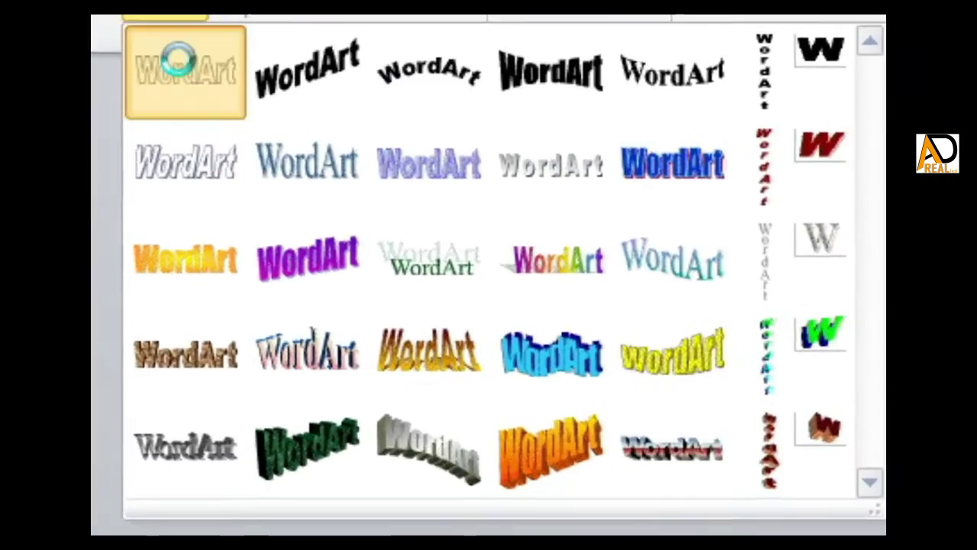
click(178, 58)
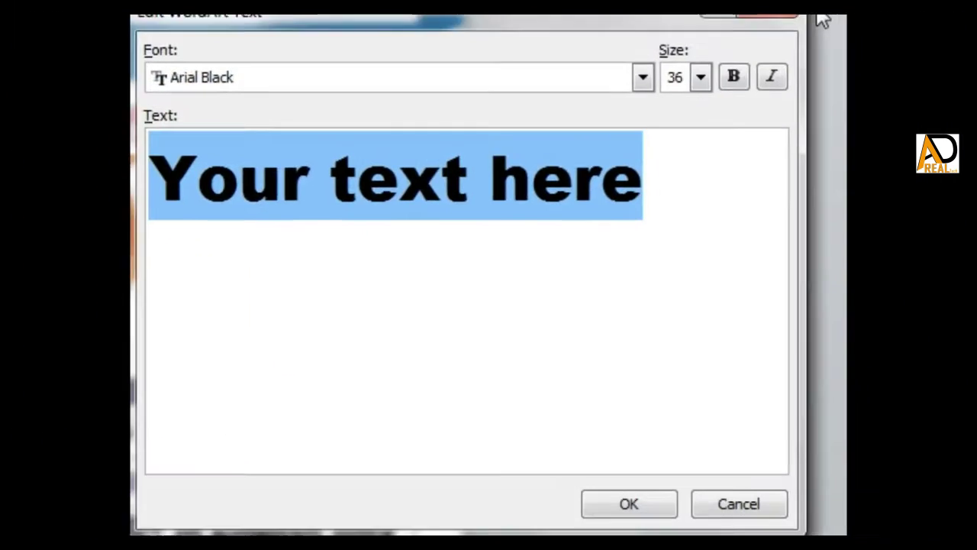
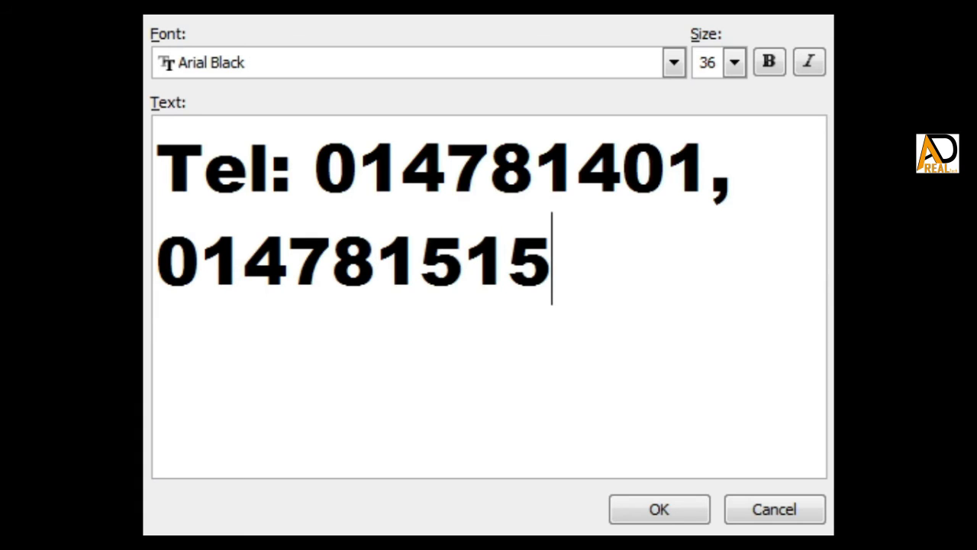
click(672, 64)
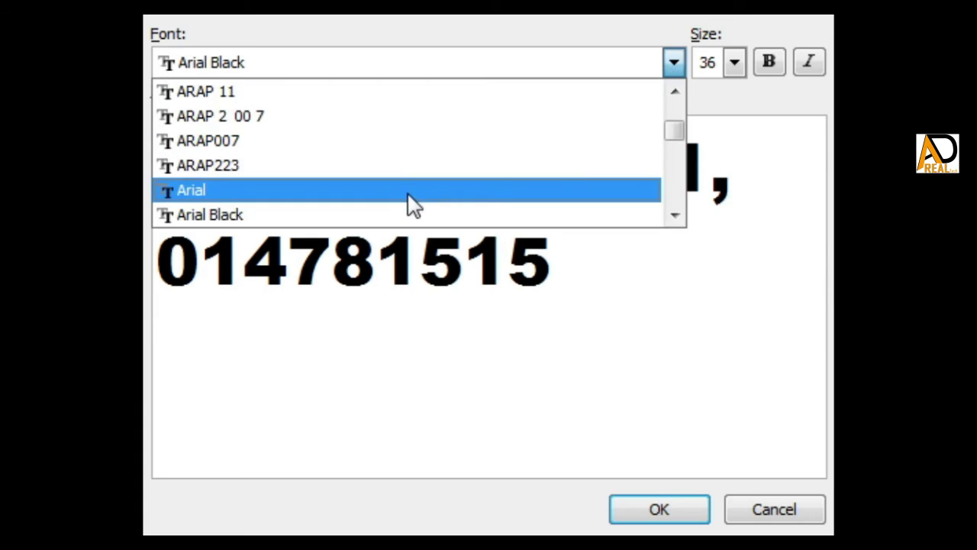
click(408, 193)
click(525, 62)
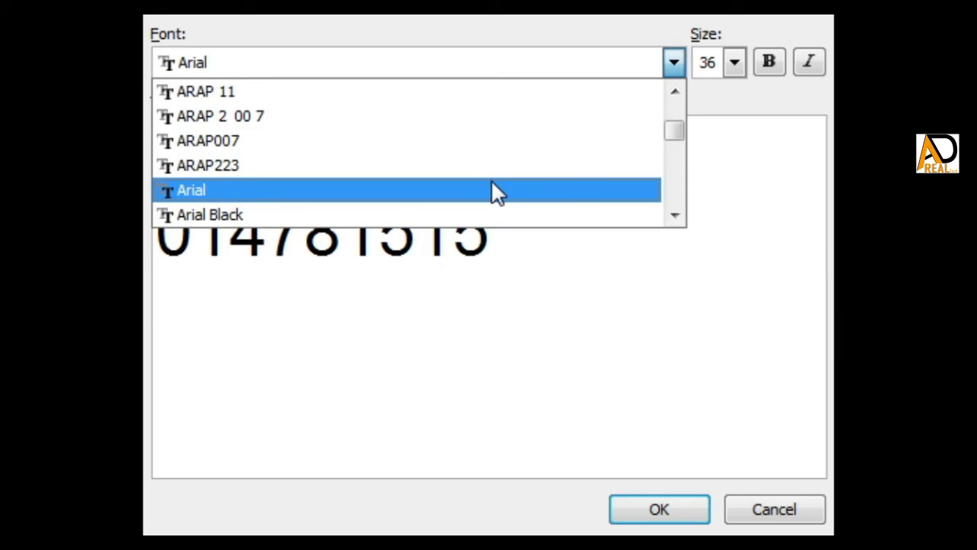
click(602, 380)
click(658, 509)
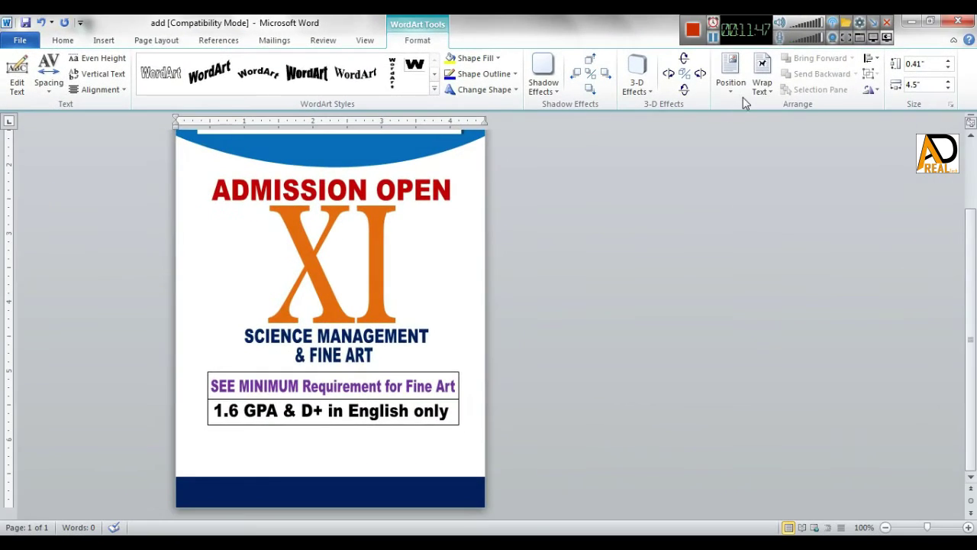
click(763, 87)
Step: Float the Tel line, shrink it to 0.24" by 3.68", and lower it above the footer bar
click(503, 348)
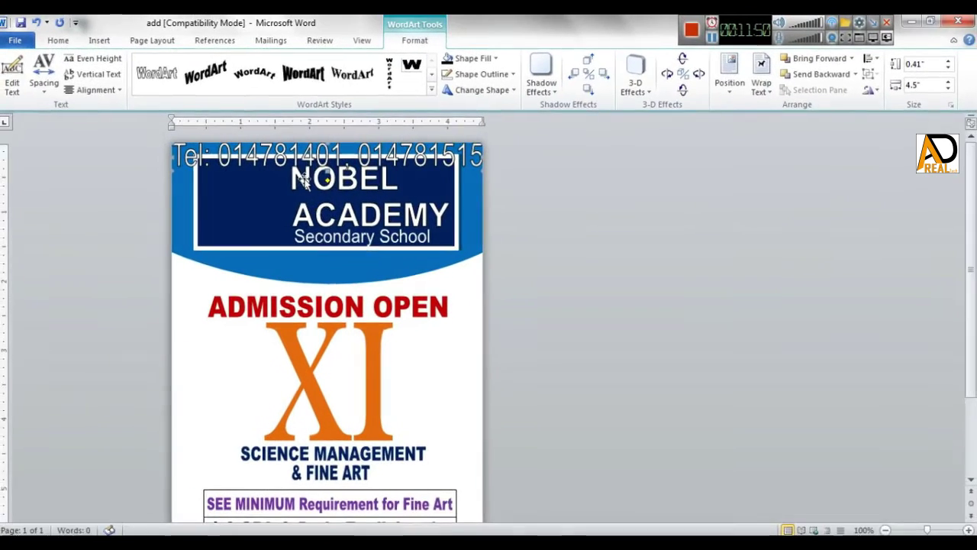
scroll(292, 409, down, 3)
drag(292, 408, 246, 450)
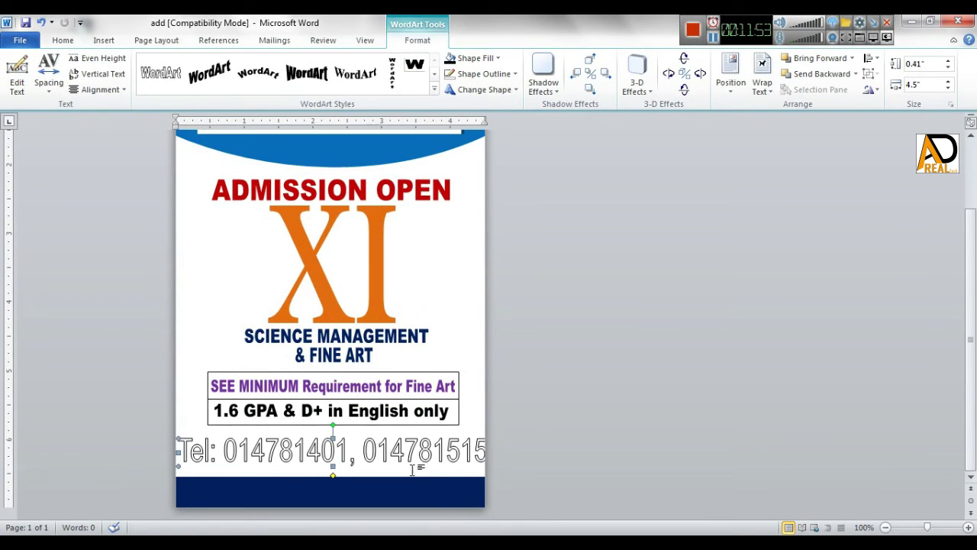
drag(486, 463, 395, 456)
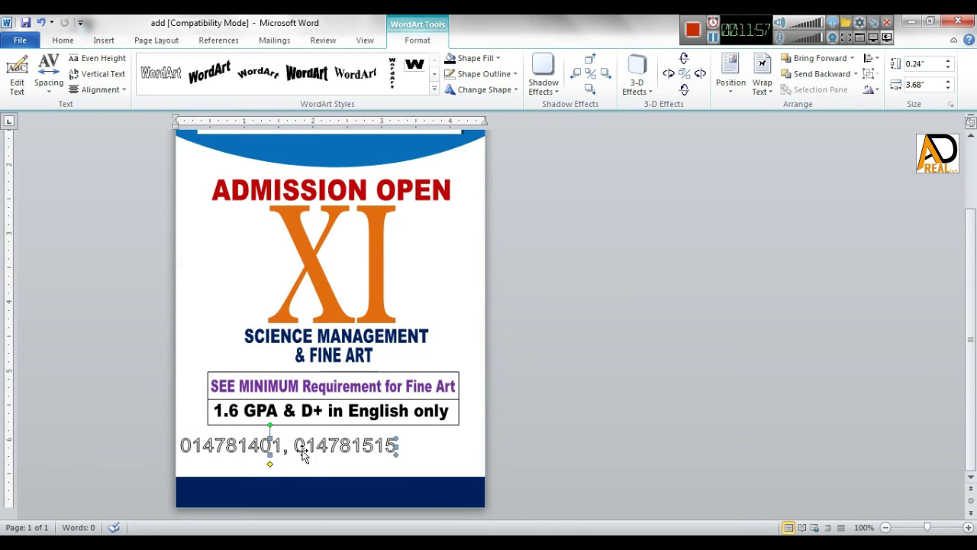
drag(300, 453, 357, 453)
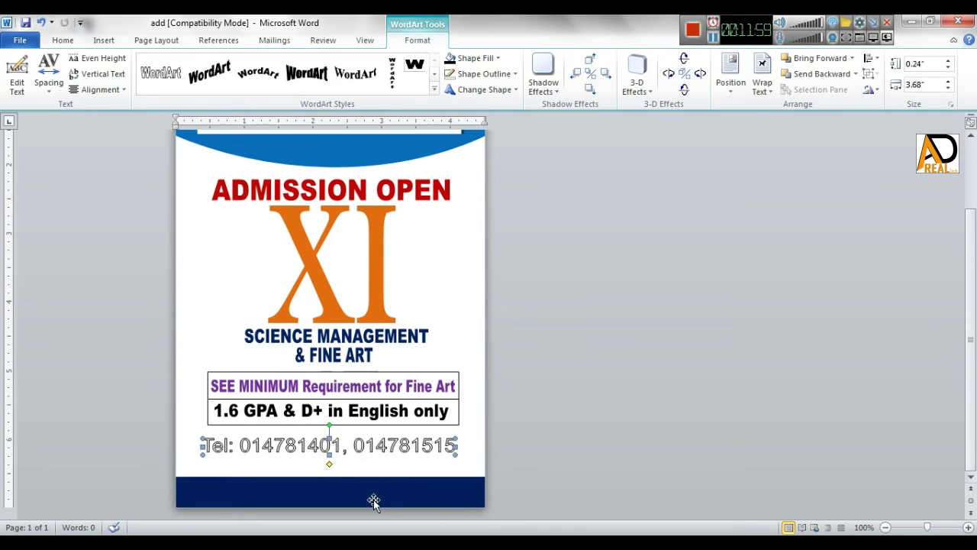
key(Down)
key(Down)
key(Down)
key(Down)
key(Down)
key(Down)
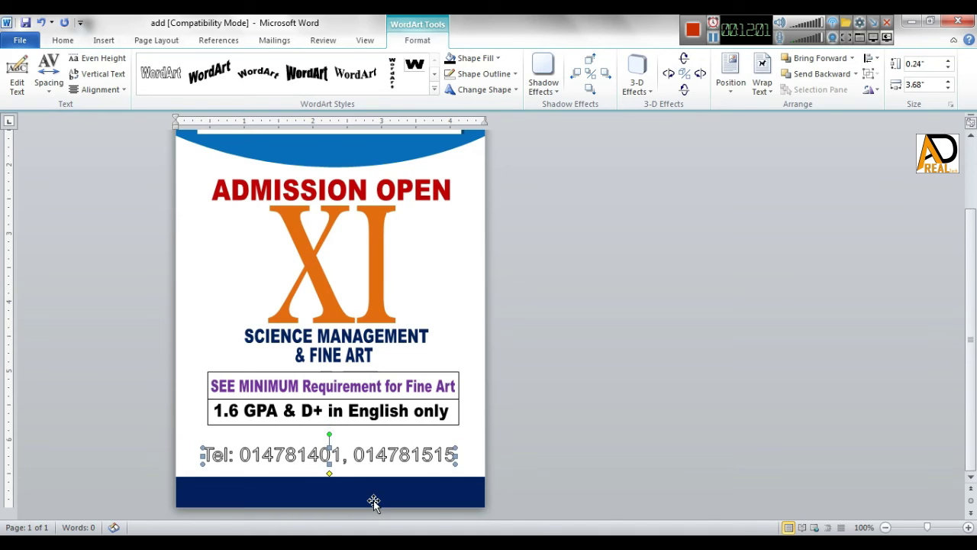
key(Down)
key(Down)
key(Down)
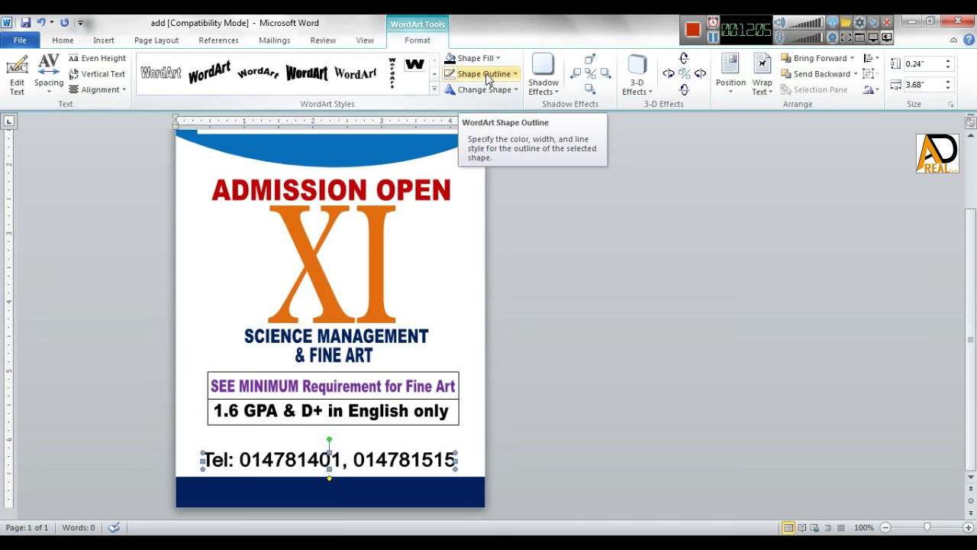
click(621, 360)
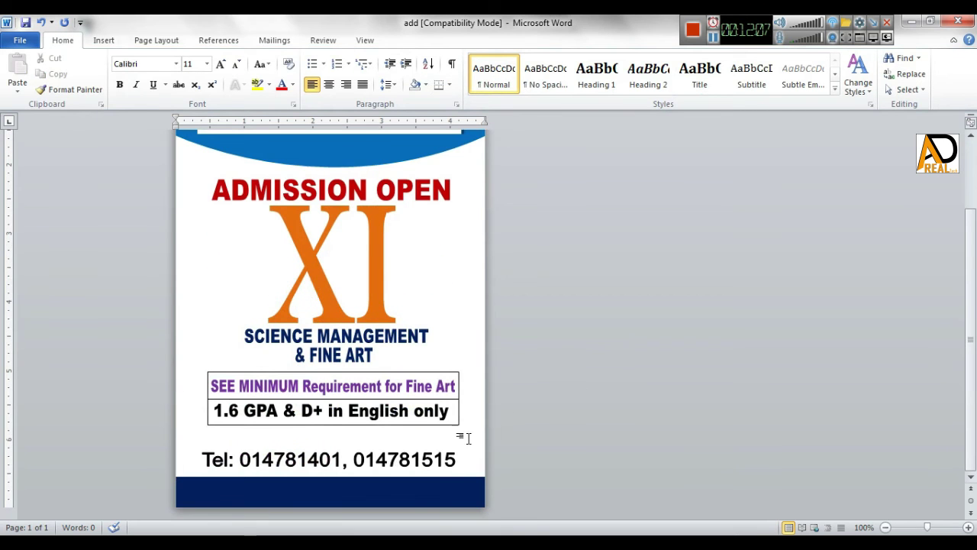
right_click(341, 499)
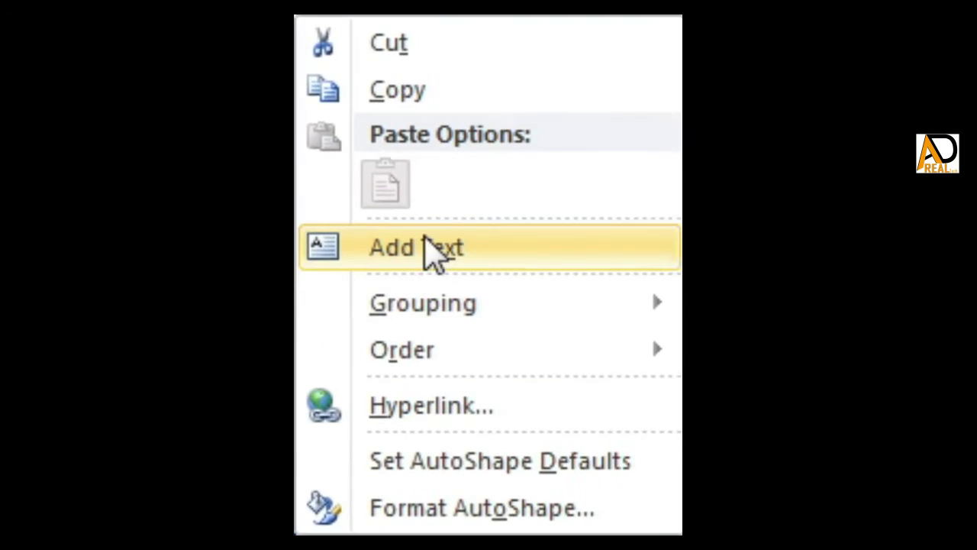
click(382, 403)
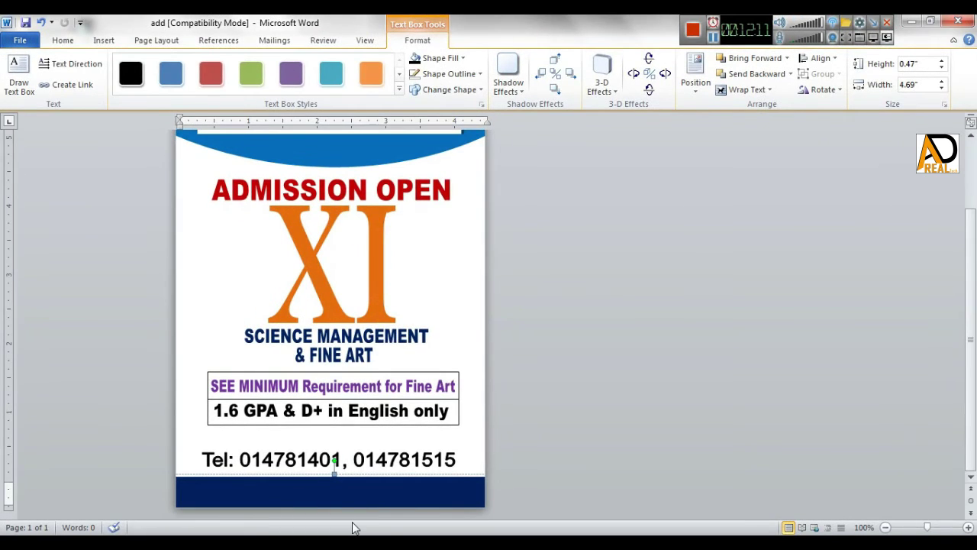
text(ww)
text(.nobel.ed)
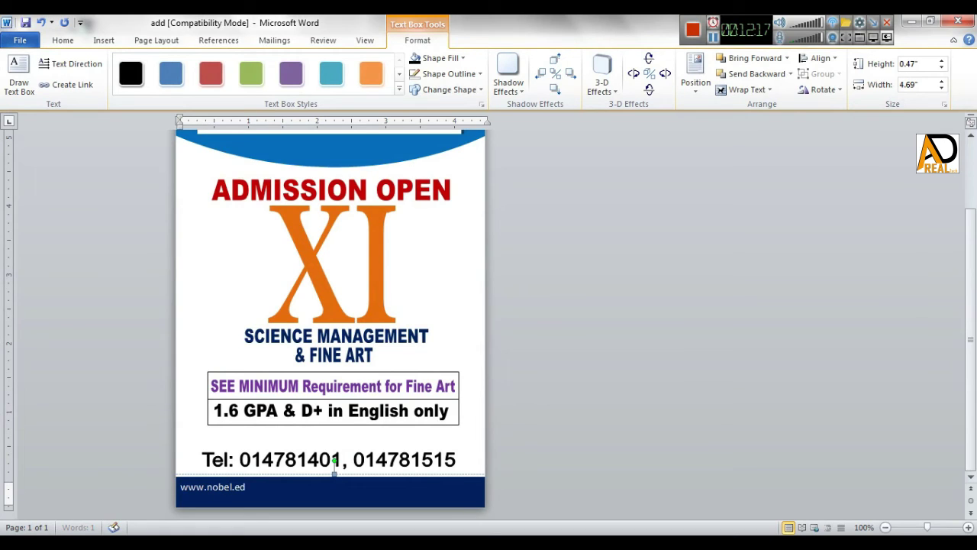
text(com.np)
key(ctrl+e)
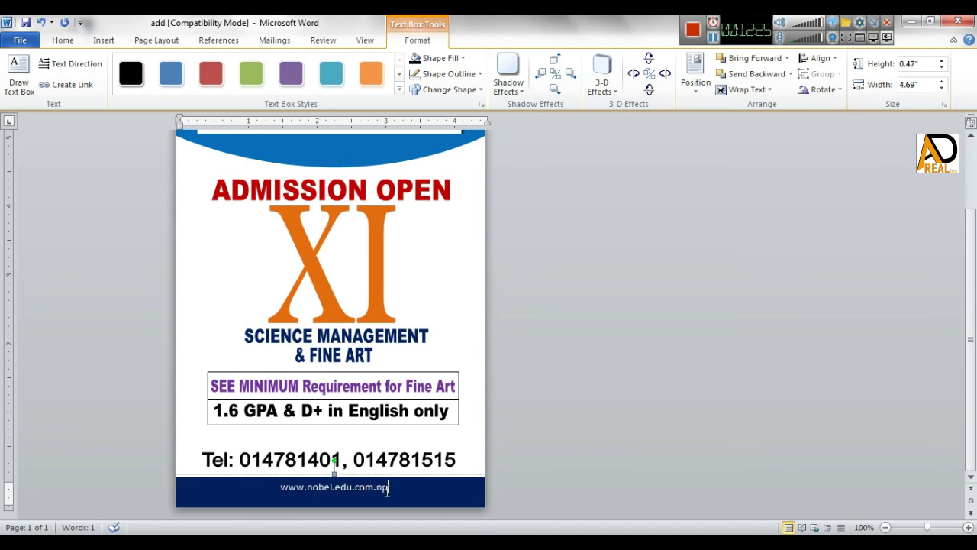
Step: Enlarge the website text two font sizes, then return to the page
drag(387, 490, 298, 494)
key(ctrl+bracketright)
key(ctrl+bracketright)
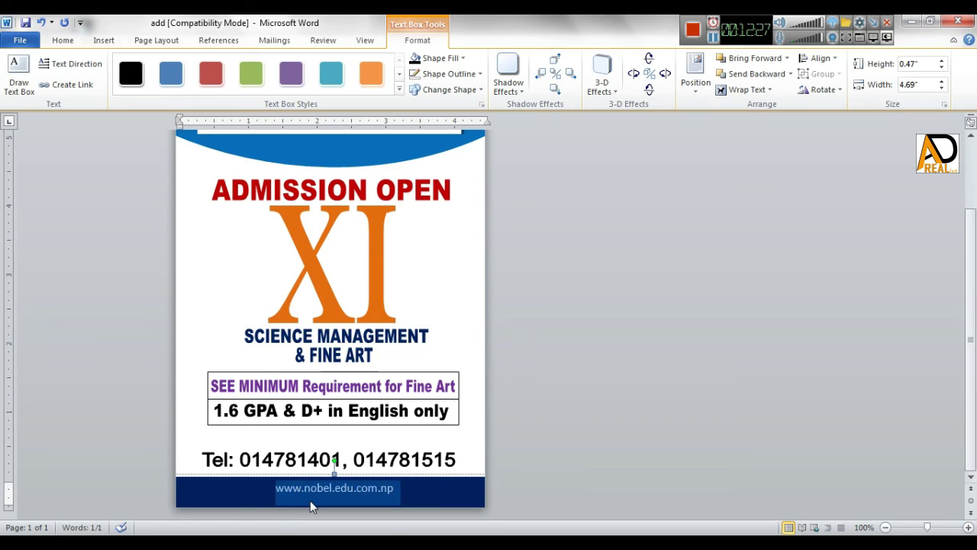
key(ctrl+bracketright)
key(ctrl+bracketright)
key(ctrl+bracketright)
key(ctrl+bracketright)
key(ctrl+bracketright)
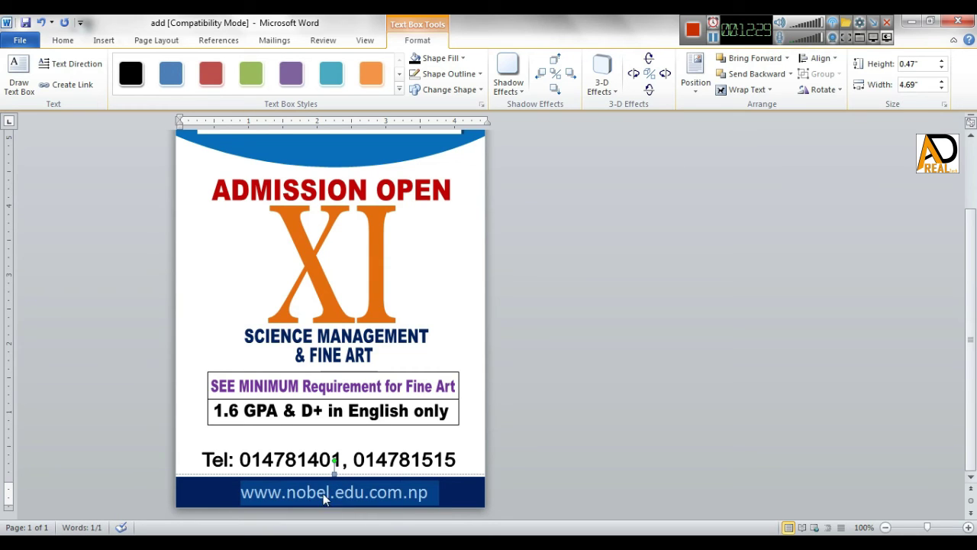
click(345, 493)
double_click(461, 443)
Step: Open the More Symbols dialog from Insert > Symbol and show the Wingdings font
scroll(465, 423, down, 2)
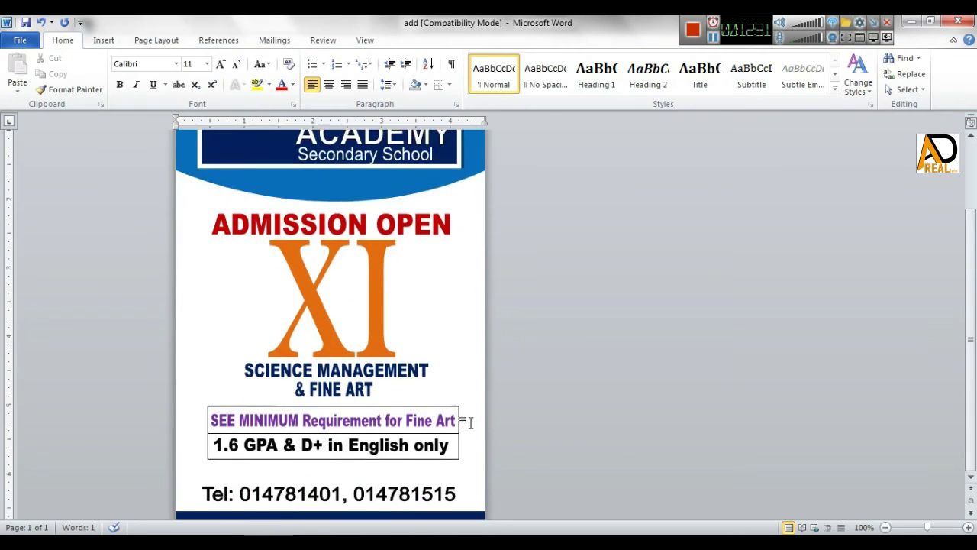
scroll(465, 422, up, 2)
click(102, 43)
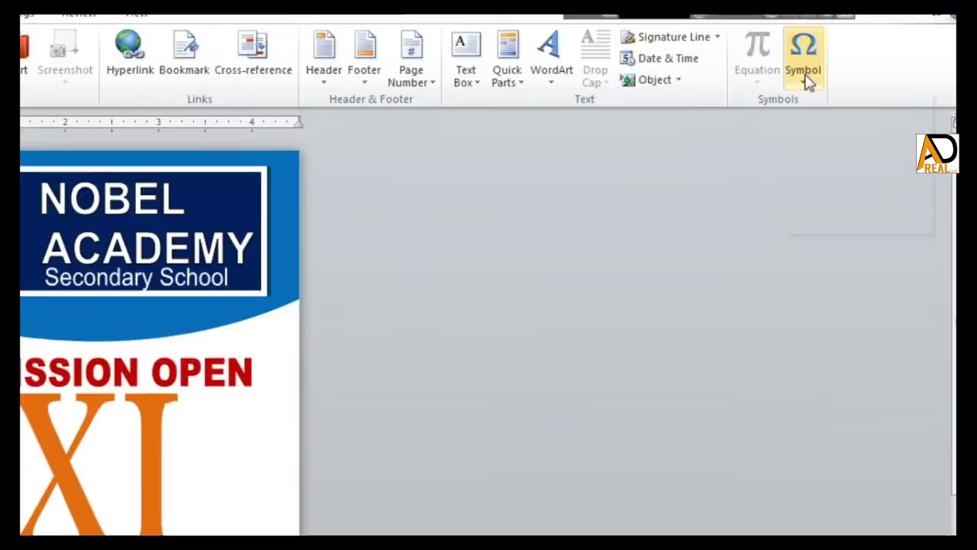
click(855, 73)
click(741, 205)
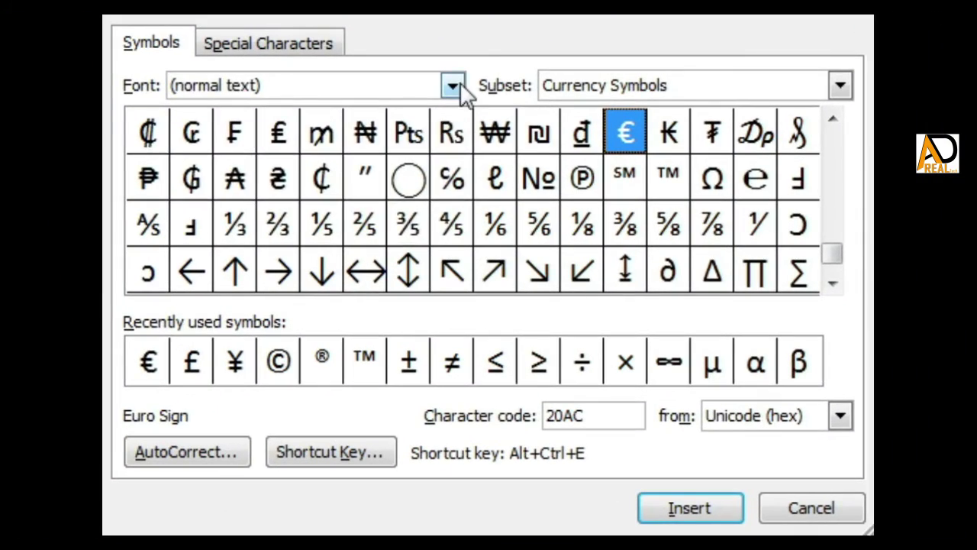
click(454, 84)
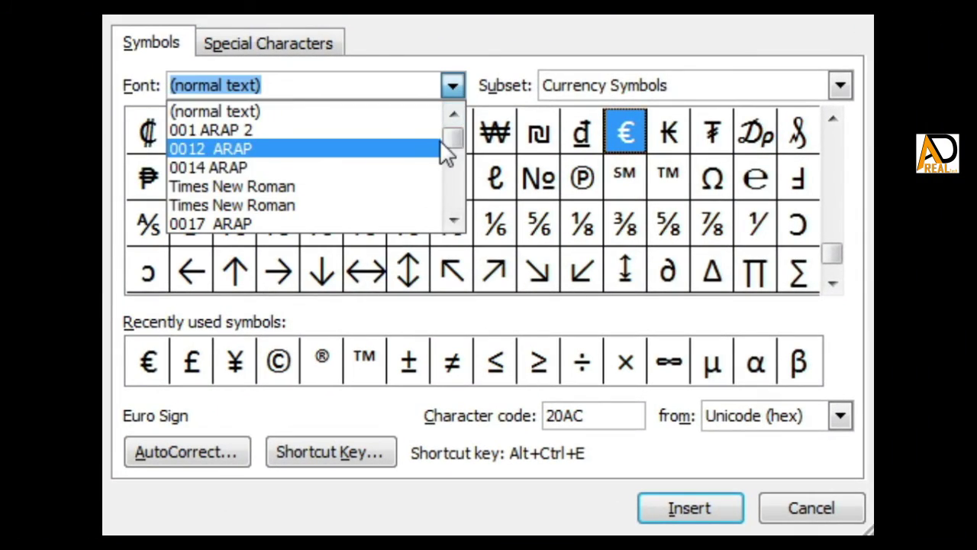
drag(453, 139, 454, 197)
click(299, 168)
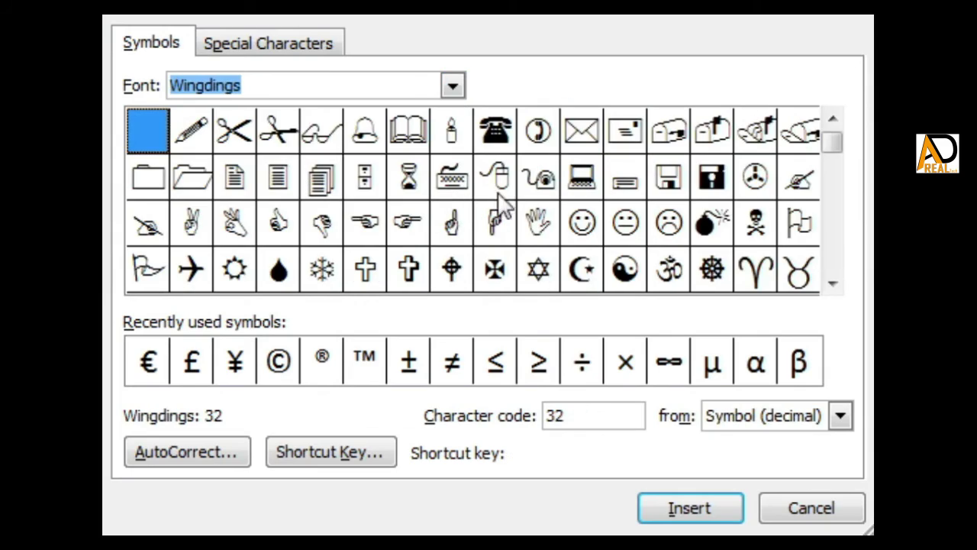
Step: Maximize the Symbol dialog, compare Webdings and Wingdings 2, then settle on Wingdings
double_click(588, 17)
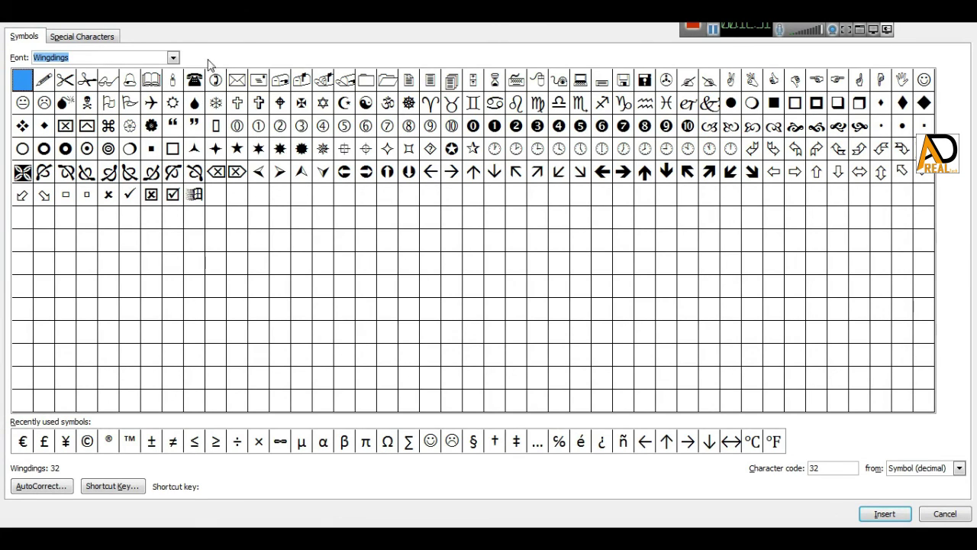
click(173, 58)
click(114, 83)
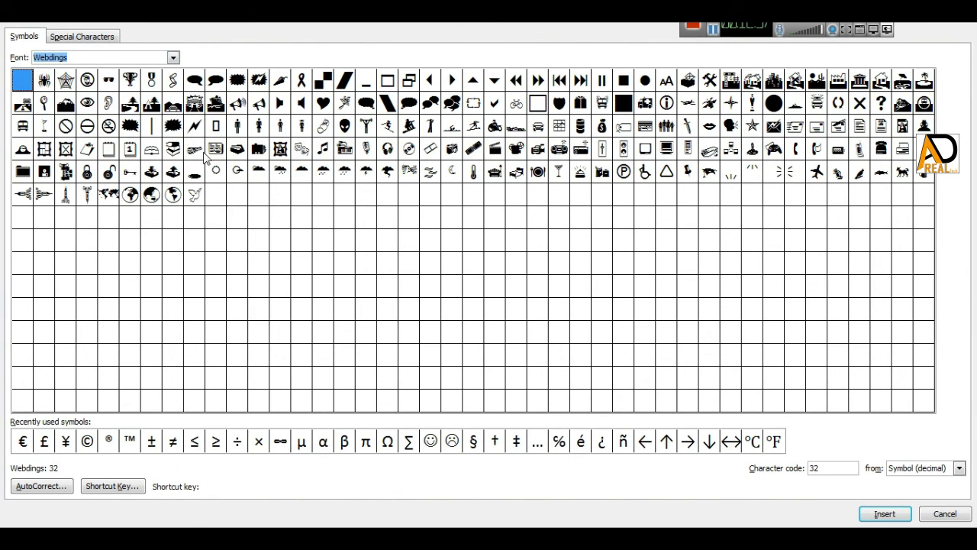
click(174, 60)
click(152, 113)
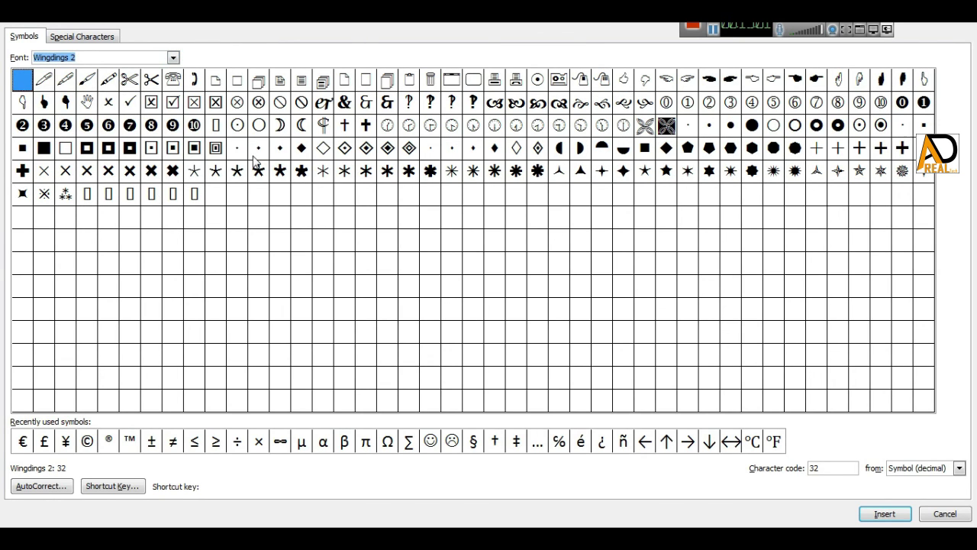
click(173, 58)
click(122, 104)
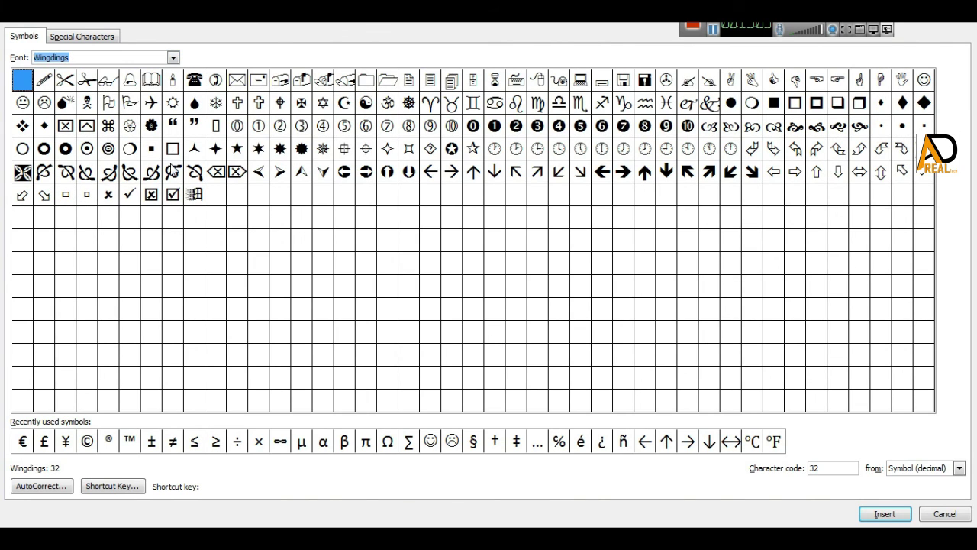
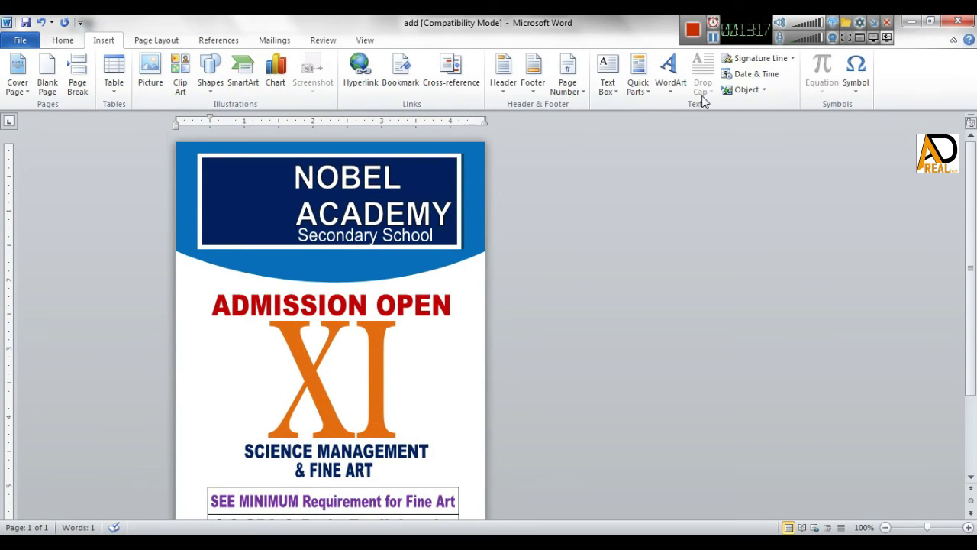
Step: Draw a 0.9" by 1" isosceles triangle beside the large orange XI
click(211, 76)
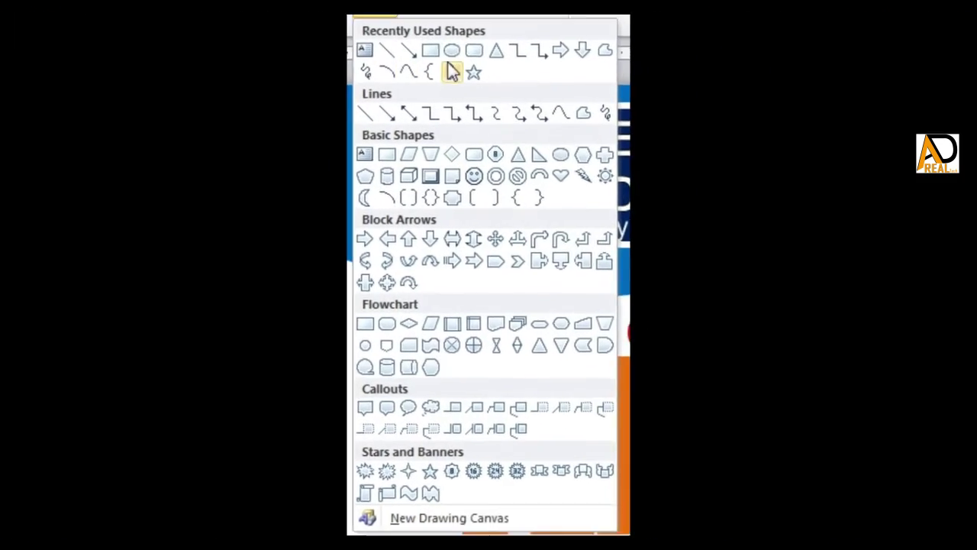
click(499, 47)
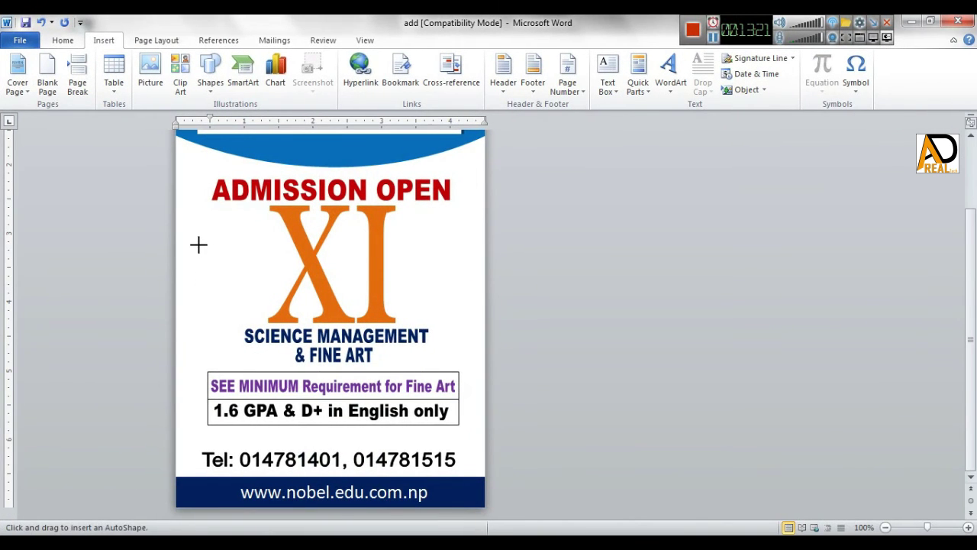
drag(199, 244, 259, 299)
drag(200, 226, 268, 287)
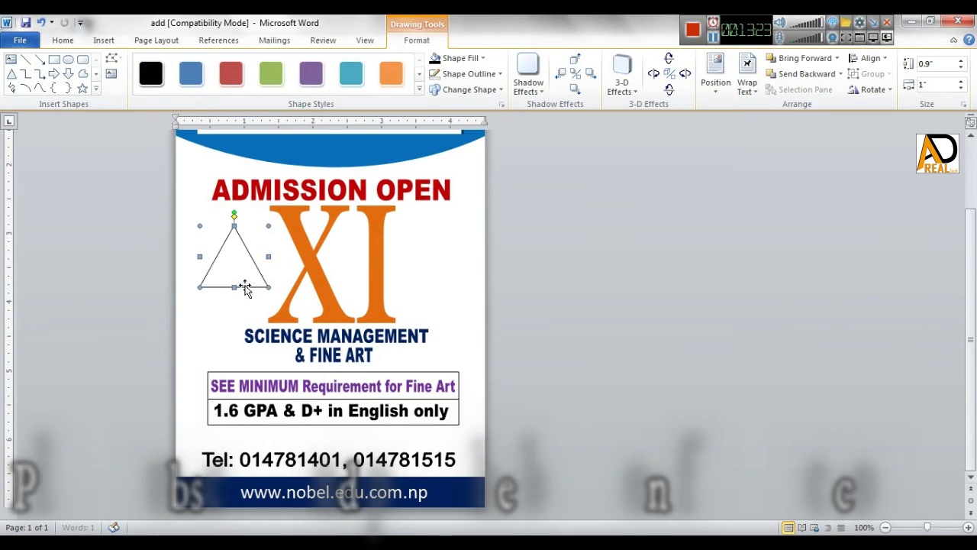
Step: Flip the copied triangle vertically and overlap it on the upright one to form a star
click(868, 89)
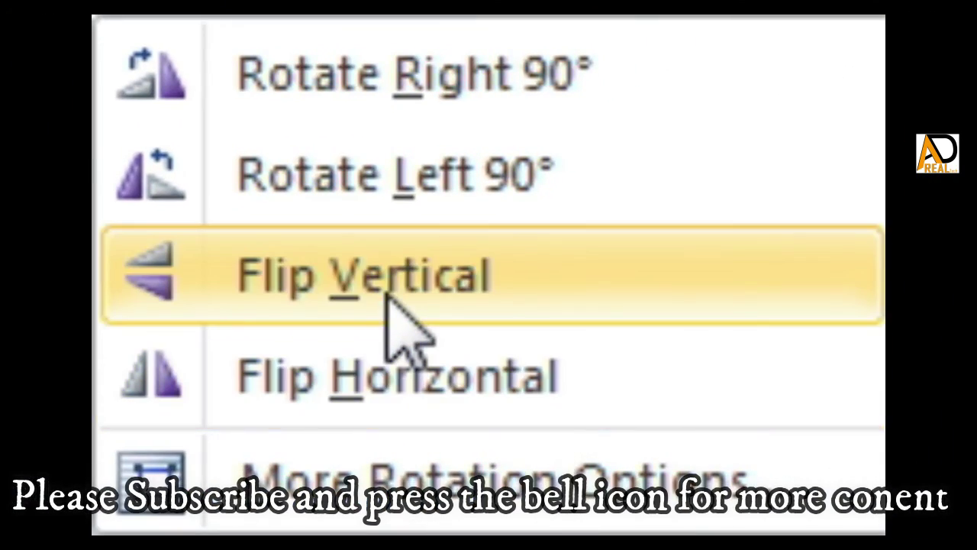
click(393, 302)
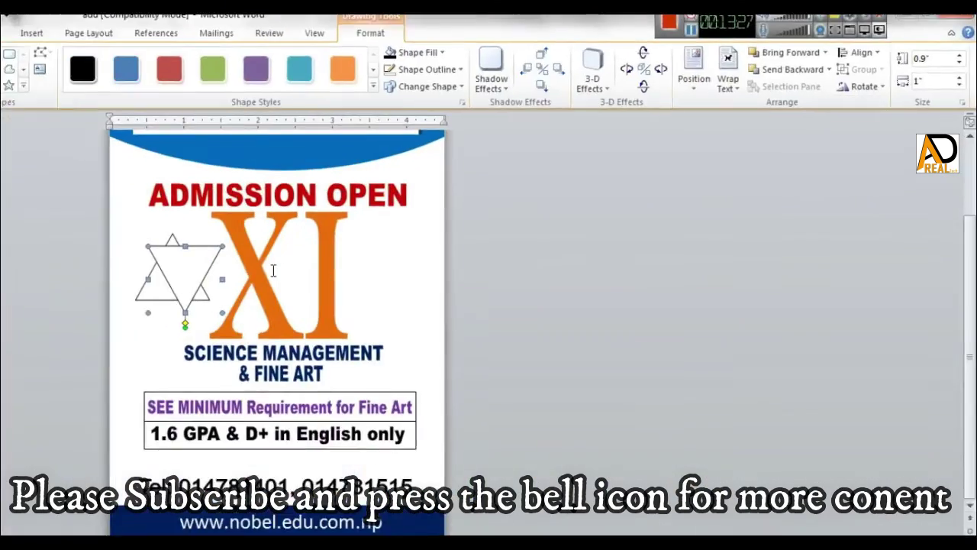
drag(246, 254, 236, 254)
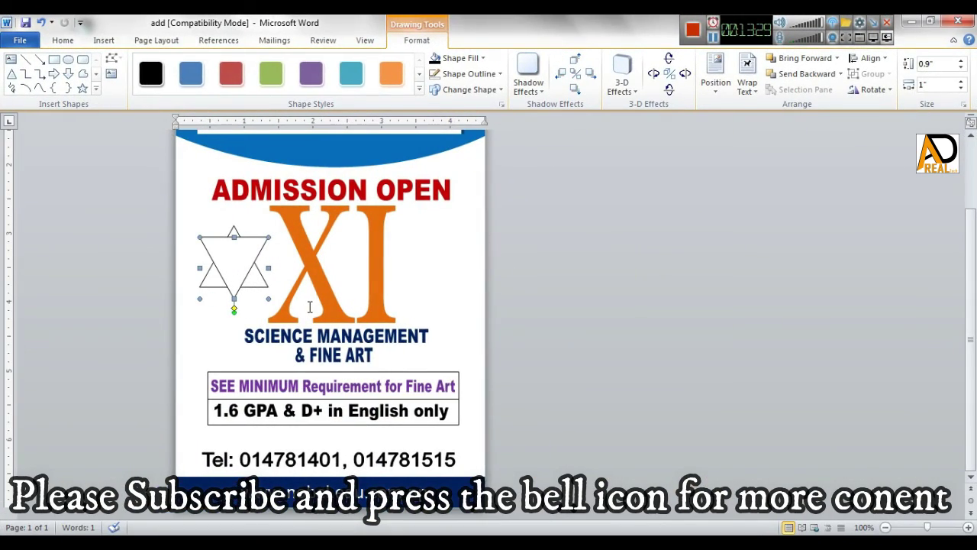
key(Down)
key(Down)
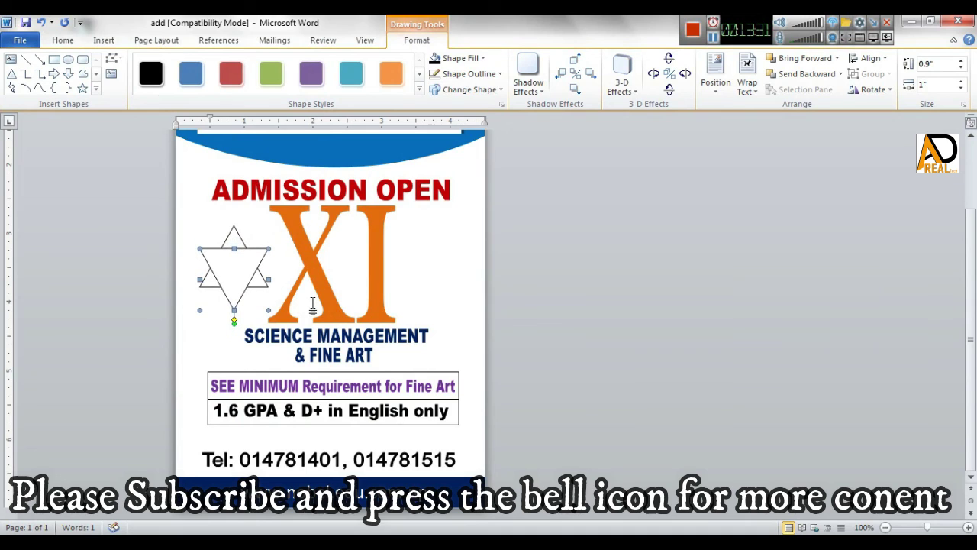
Step: Group the two overlapping triangles into a single star shape
shift+click(236, 244)
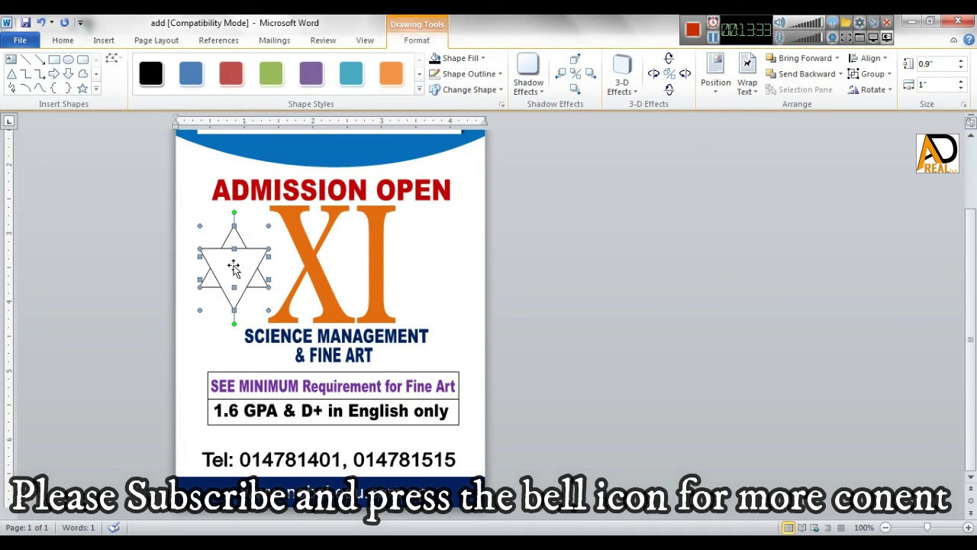
right_click(234, 261)
mouse_move(278, 342)
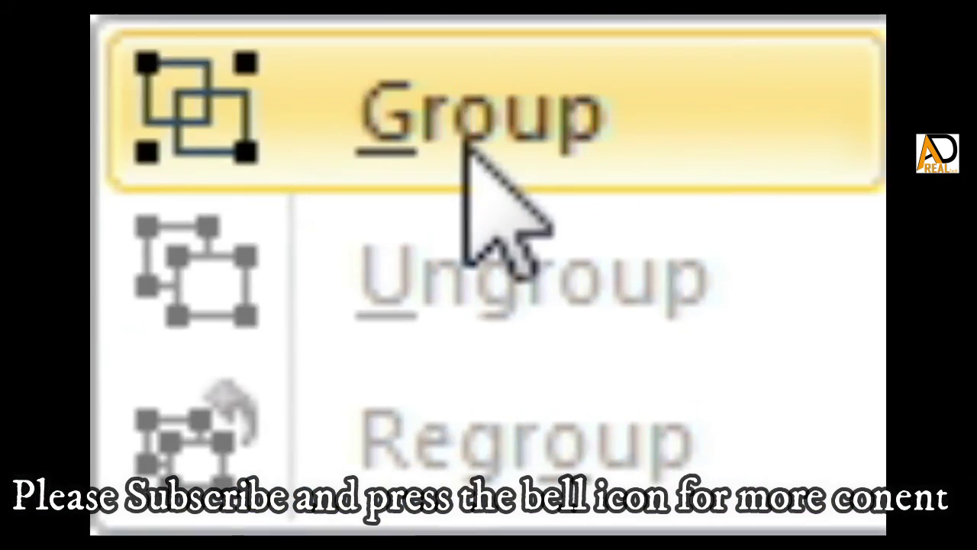
click(467, 149)
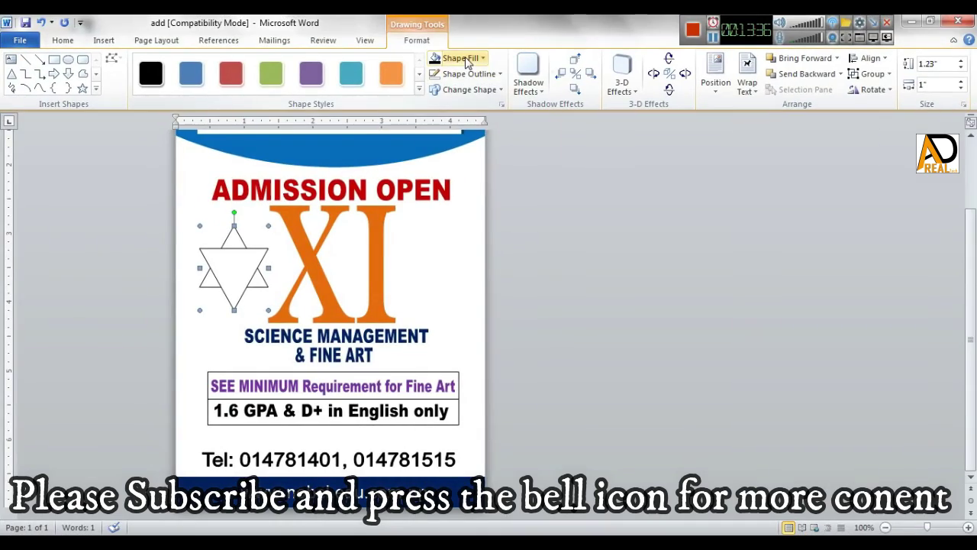
Step: Shrink the star to about 0.74" by 0.84" and move it beside NOBEL ACADEMY in the header
click(464, 59)
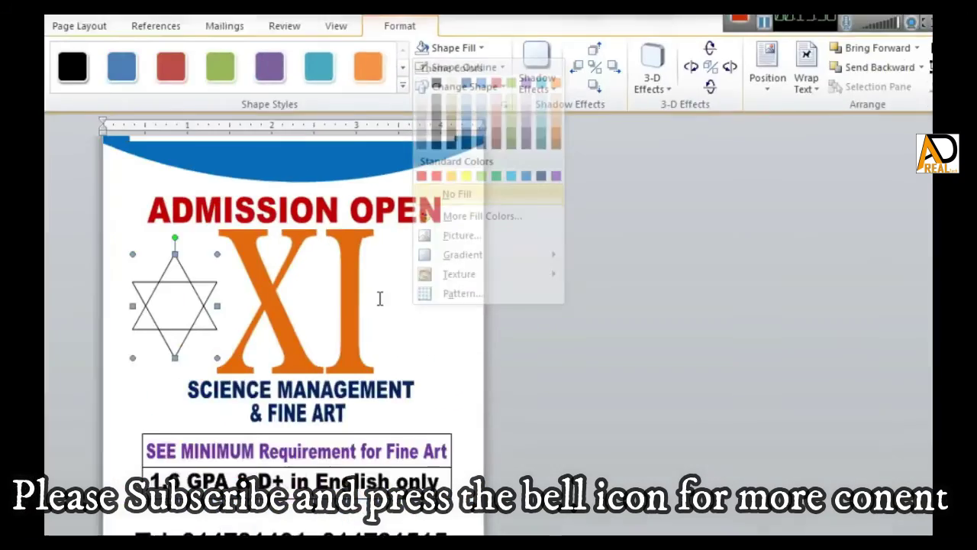
scroll(258, 397, up, 3)
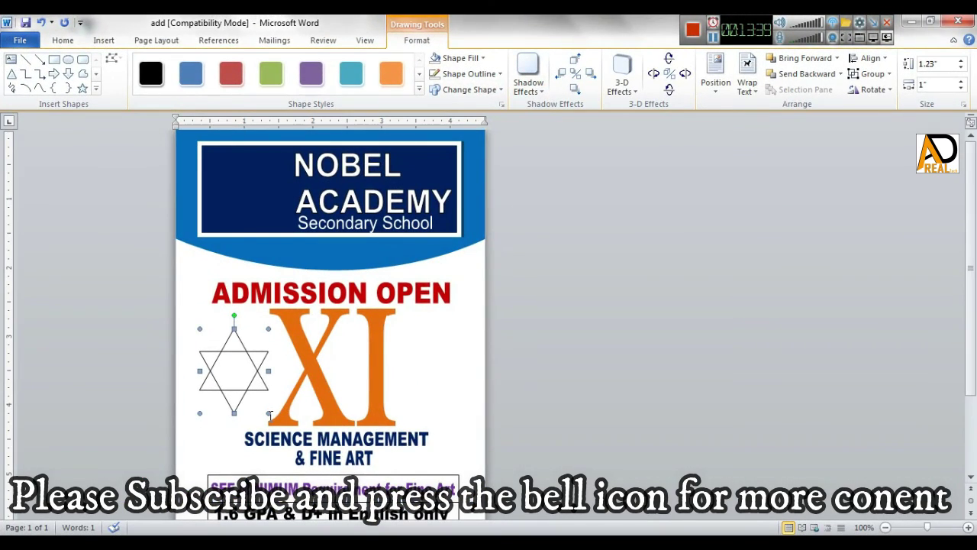
drag(256, 398, 257, 398)
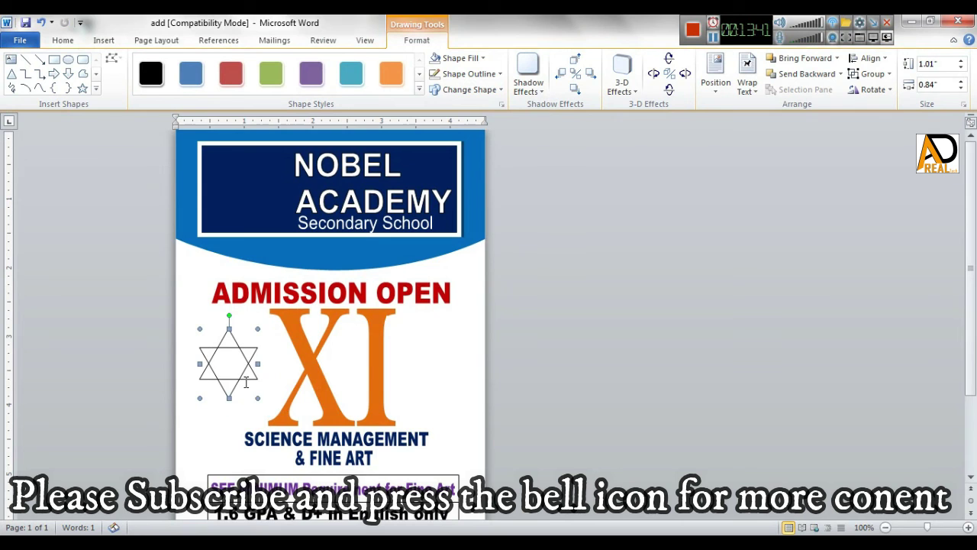
drag(258, 201, 258, 201)
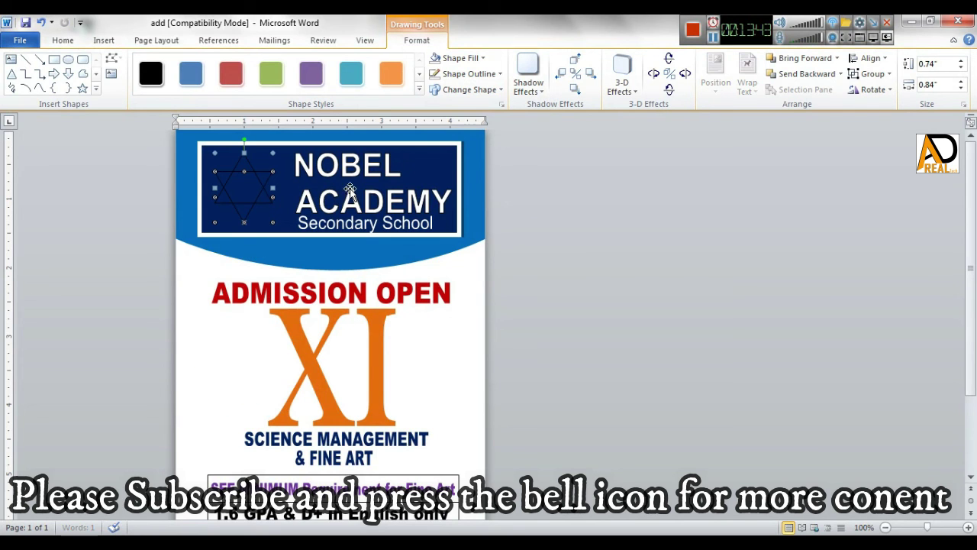
Step: Give the header star a white outline with 2¼ pt weight
click(465, 73)
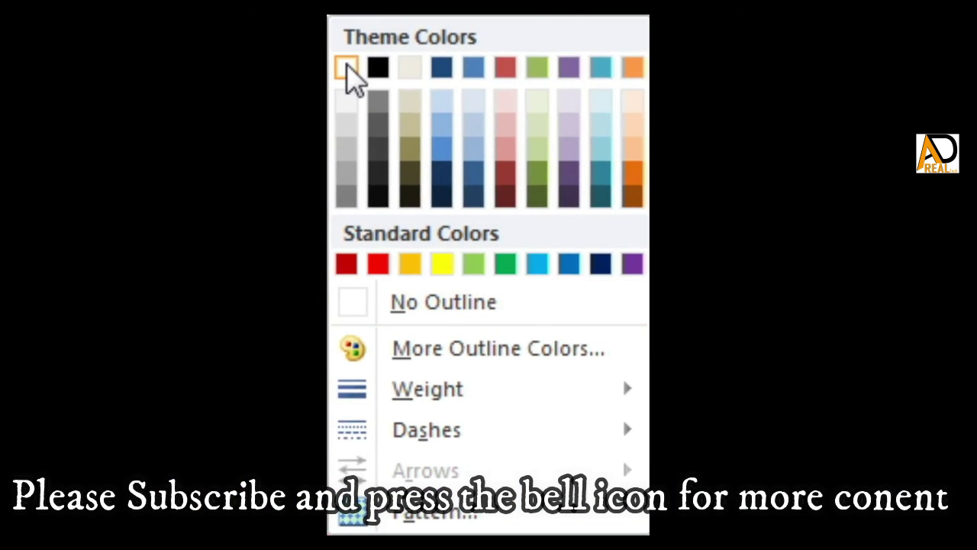
click(347, 69)
click(465, 239)
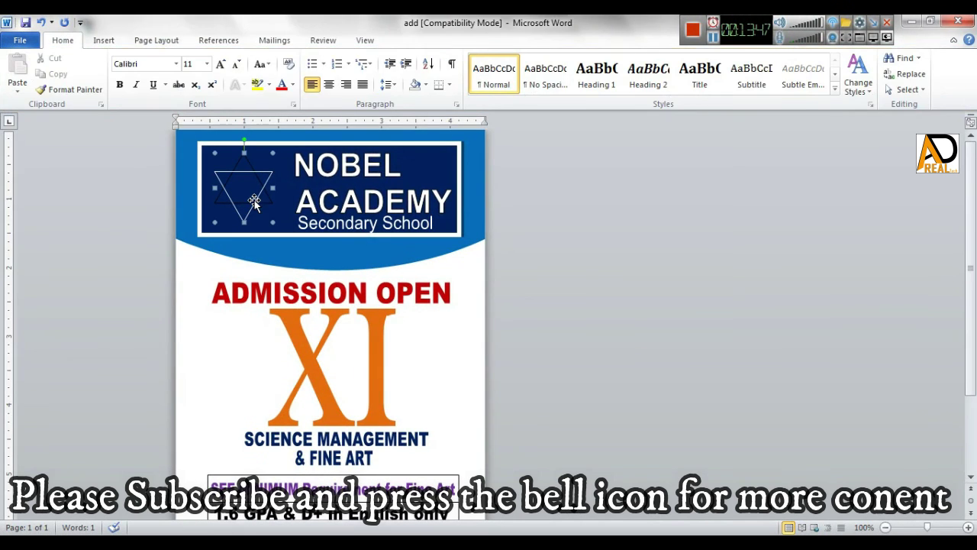
click(467, 73)
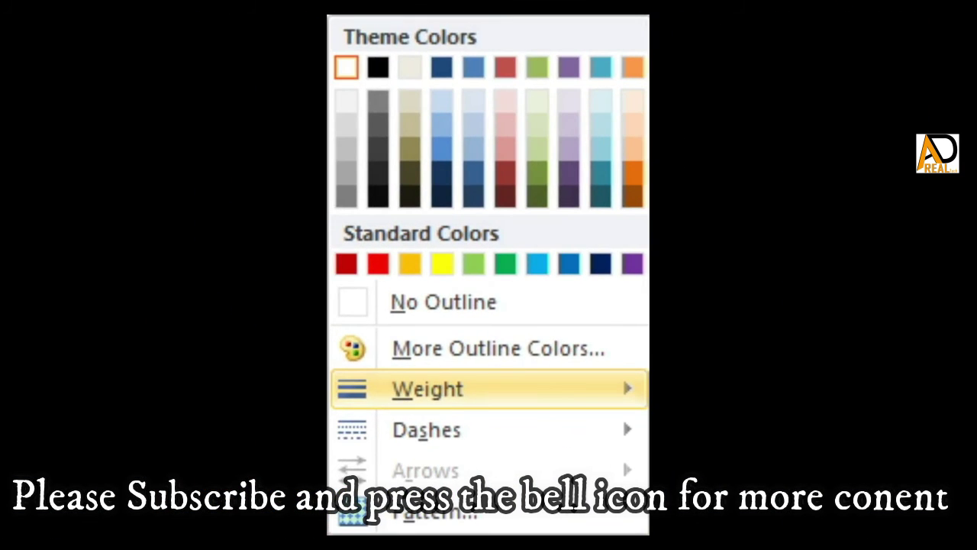
mouse_move(477, 249)
click(653, 351)
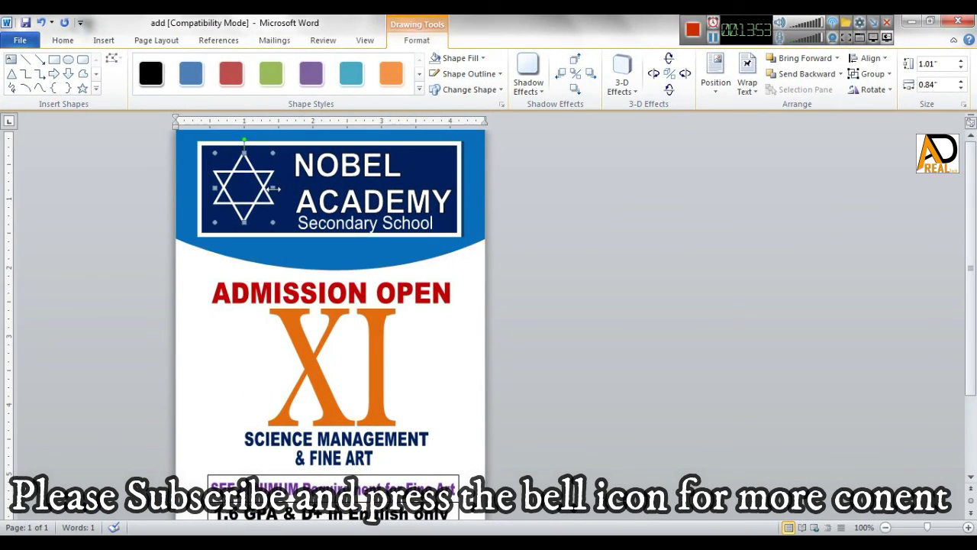
Step: Stretch the star slightly taller to about 1.01" by 0.91" and deselect it
drag(274, 187, 276, 192)
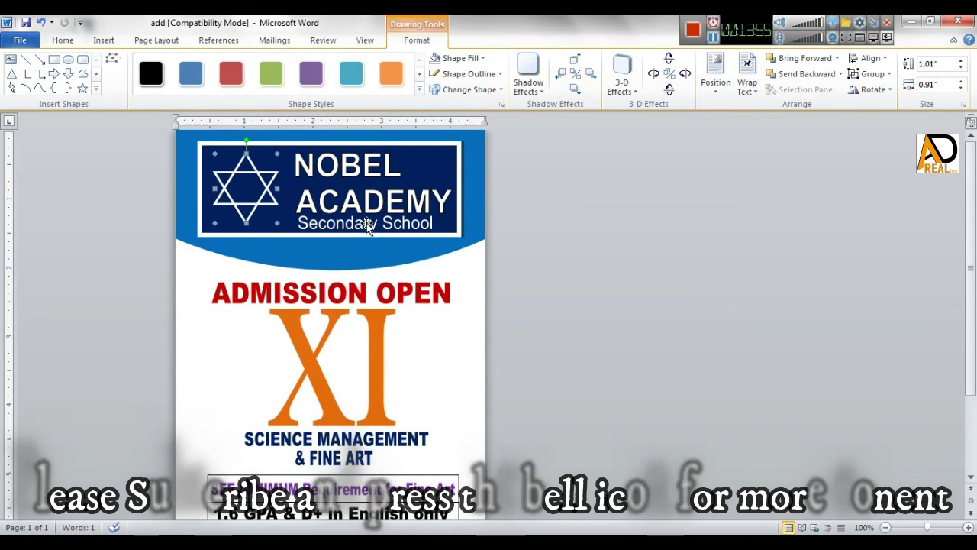
click(435, 390)
scroll(434, 390, down, 3)
scroll(434, 390, up, 3)
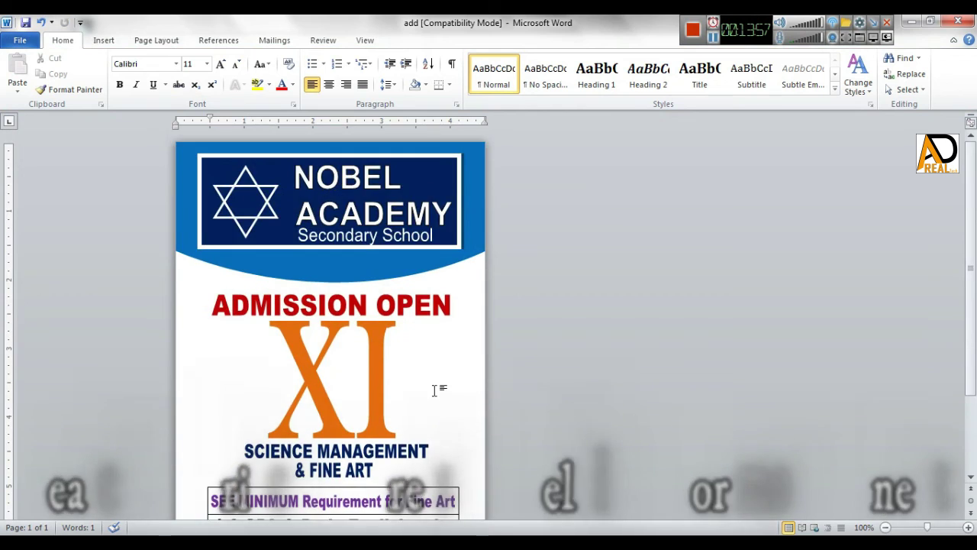